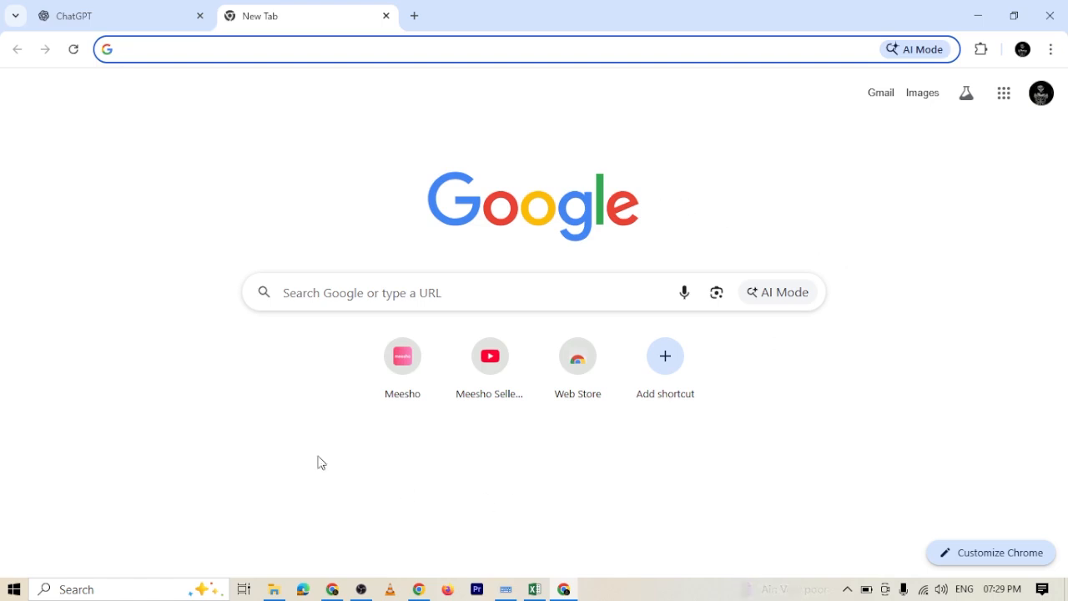
# - Open the Meesho supplier site and start a new single catalog upload
pyautogui.click(398, 370)
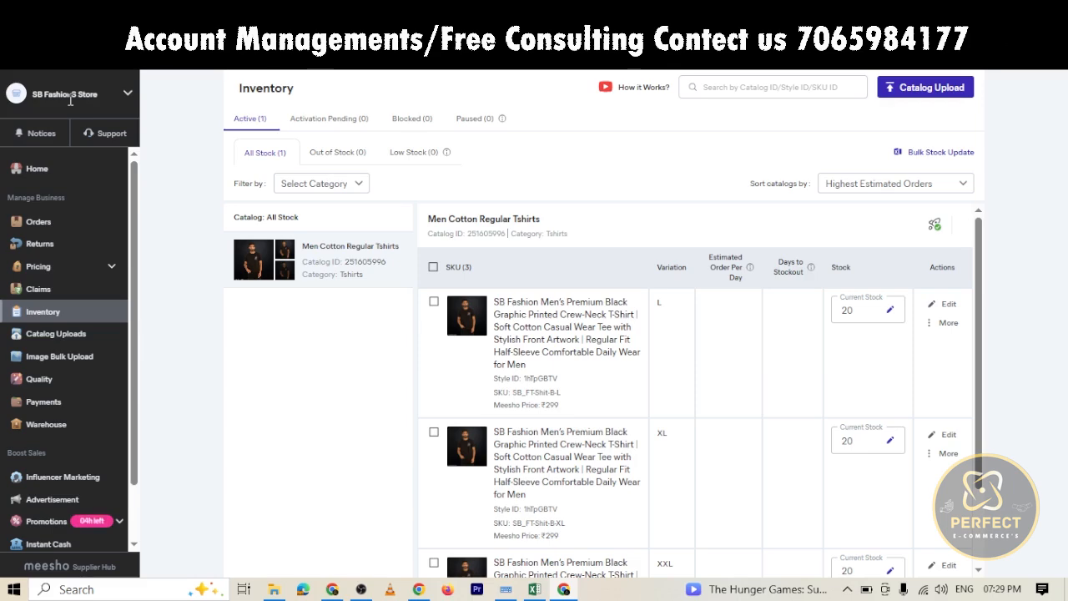
pyautogui.scroll(-3, 590, 327)
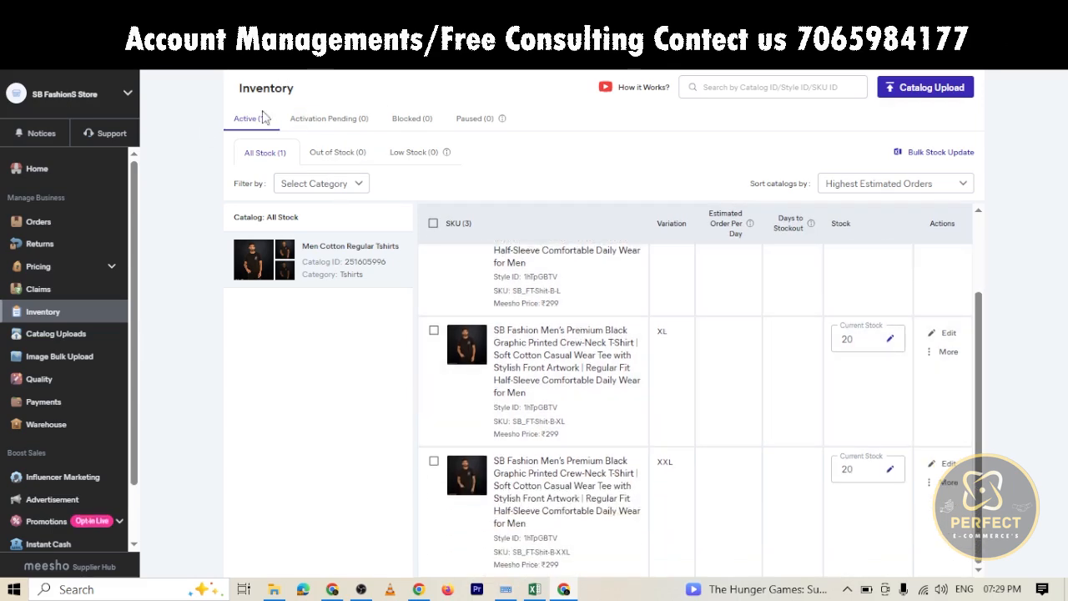
pyautogui.scroll(3, 429, 222)
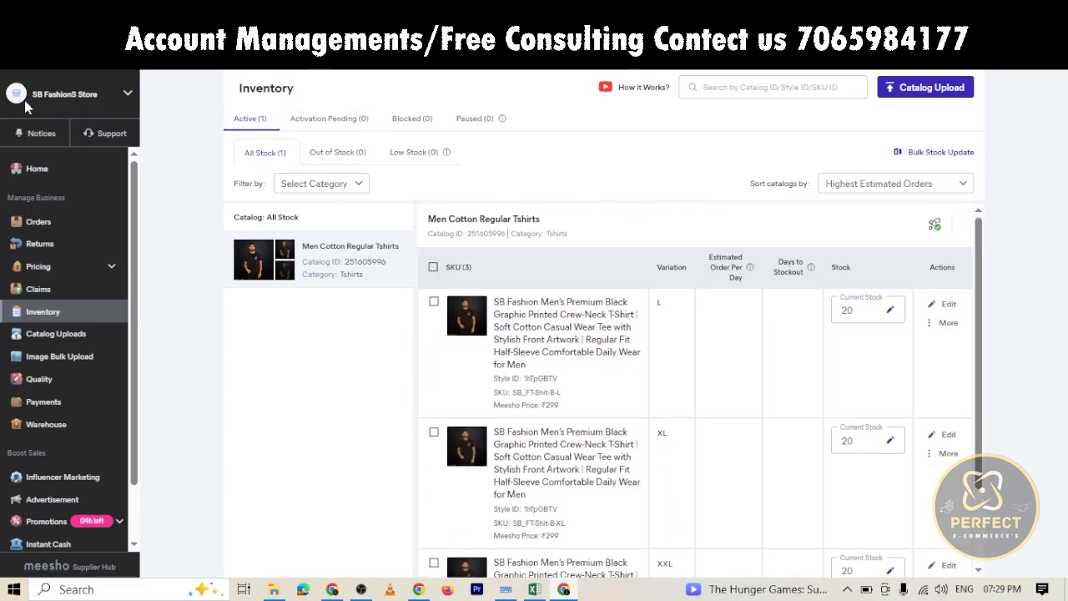
pyautogui.click(48, 333)
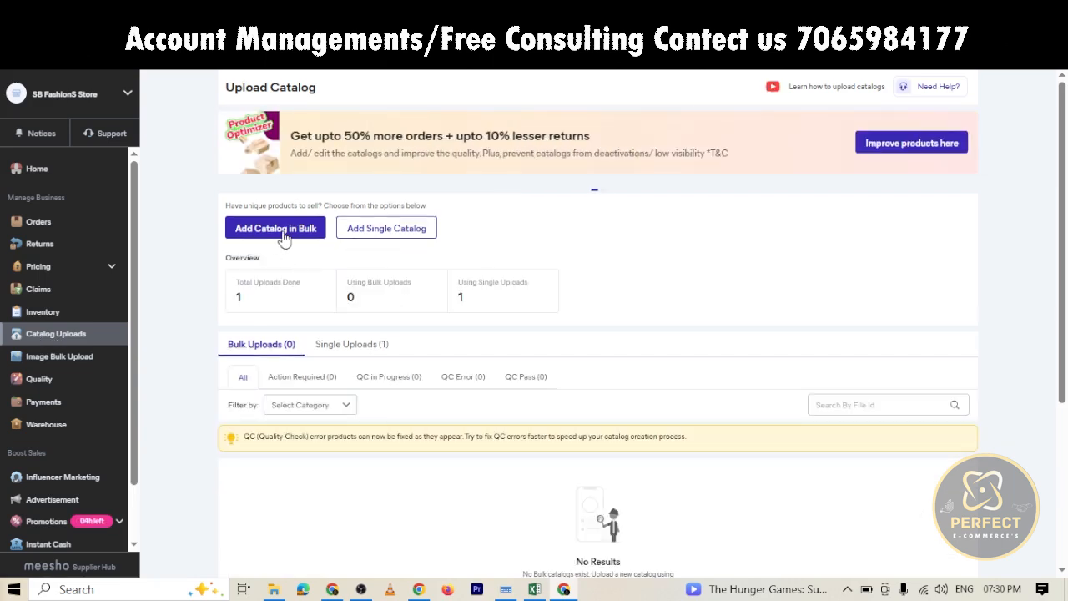
pyautogui.click(385, 231)
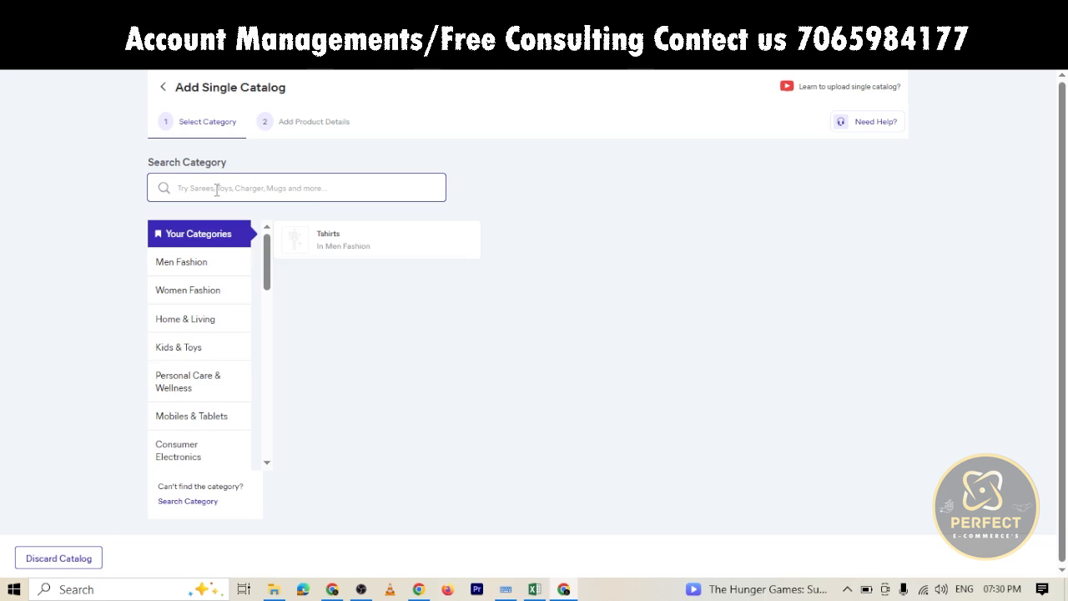
# - Choose the Tshirts category under Men Fashion, Mens Clothing, Men Top Wear for the catalog
pyautogui.click(337, 236)
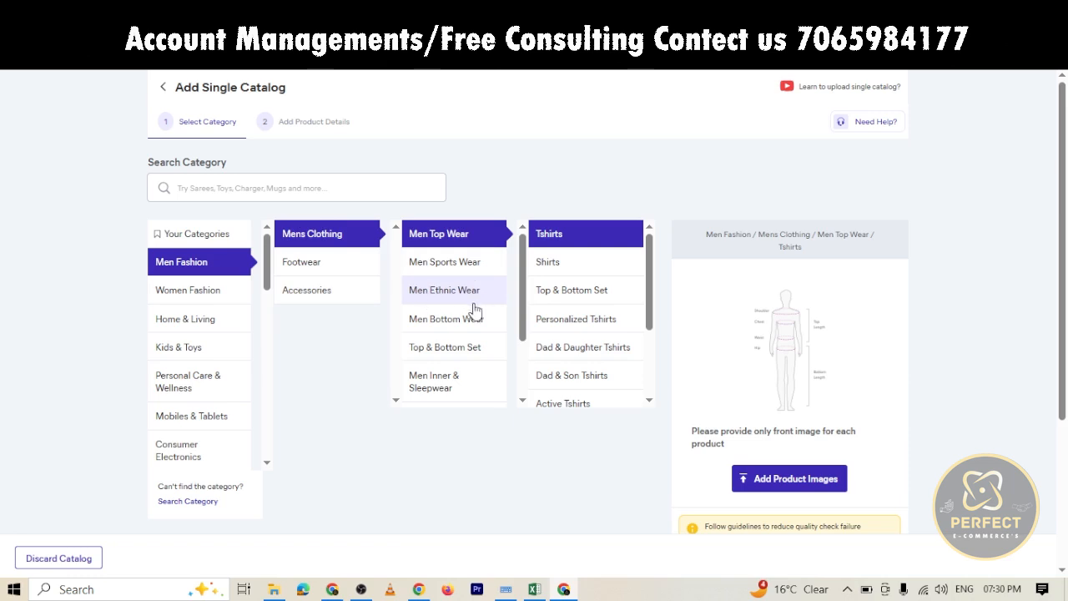
pyautogui.scroll(-1, 489, 340)
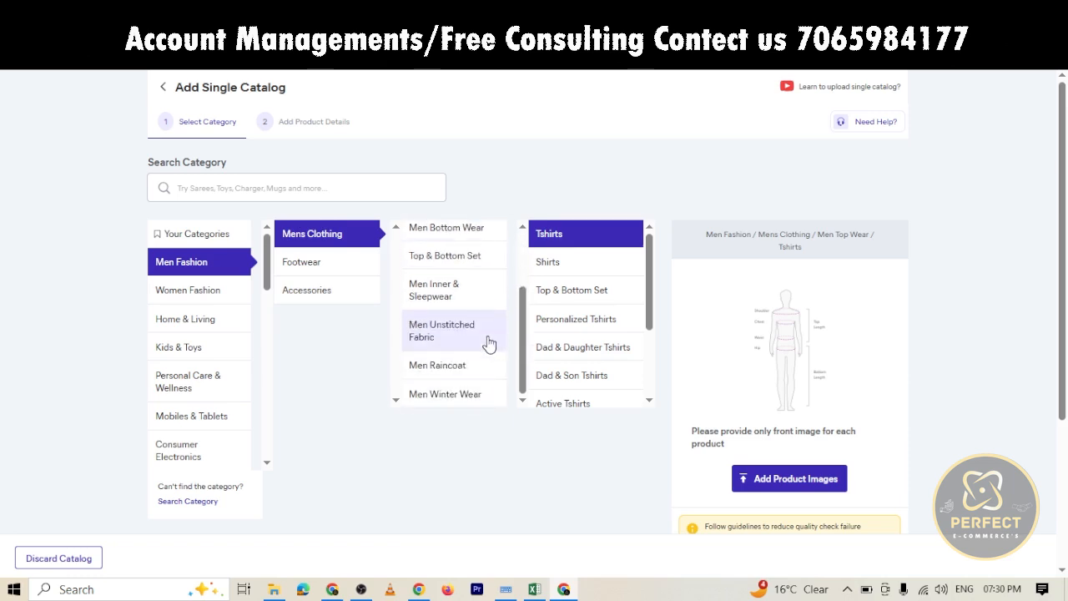
pyautogui.scroll(2, 489, 339)
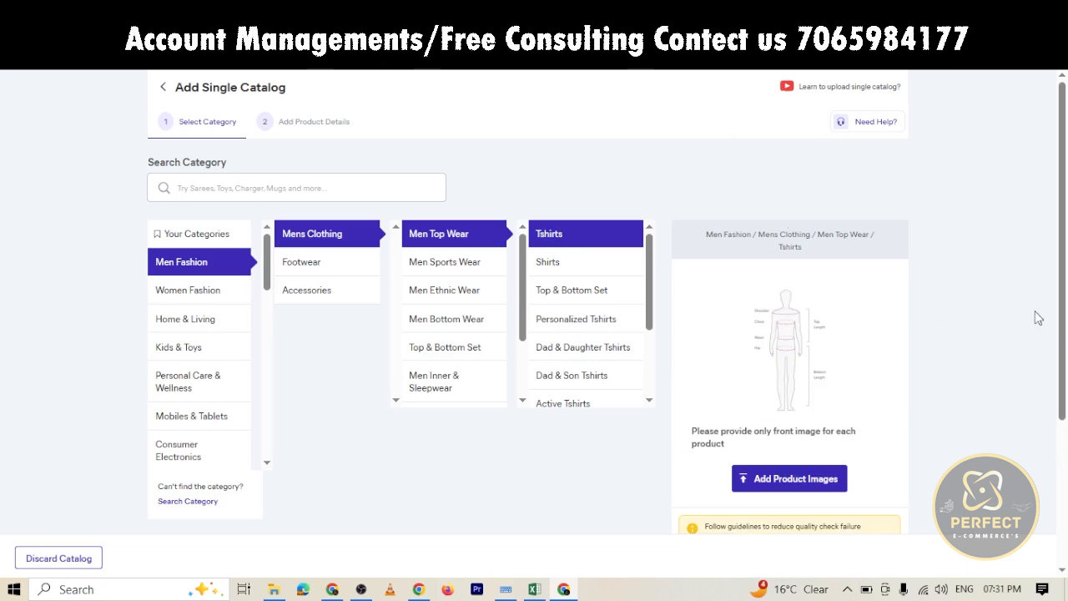
# - Add image 8 from Downloads, the white T-shirt front view, as the product image and continue to the product details
pyautogui.click(787, 485)
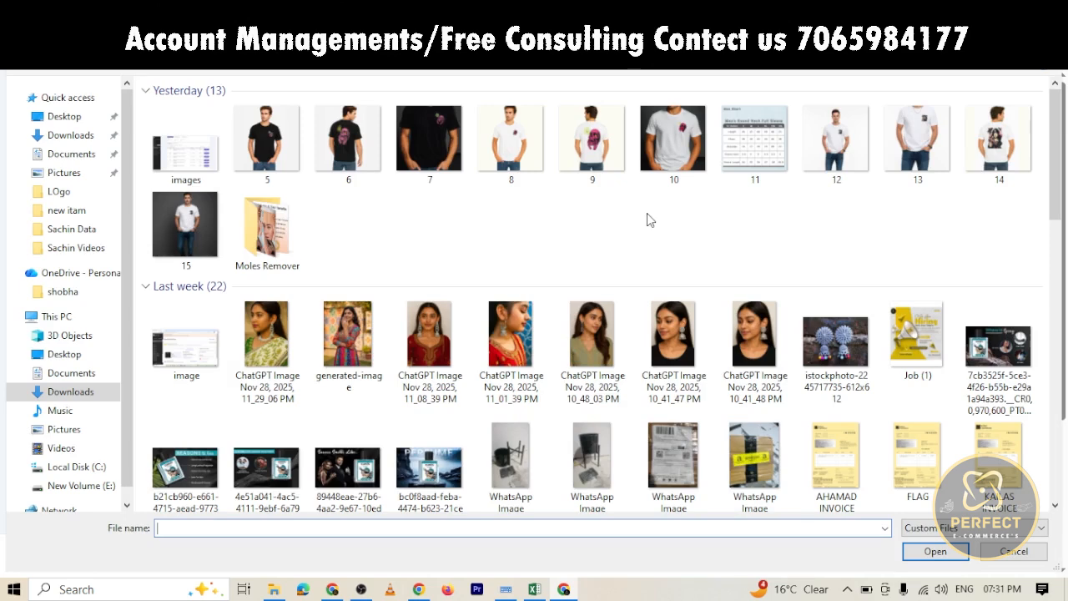
pyautogui.click(518, 144)
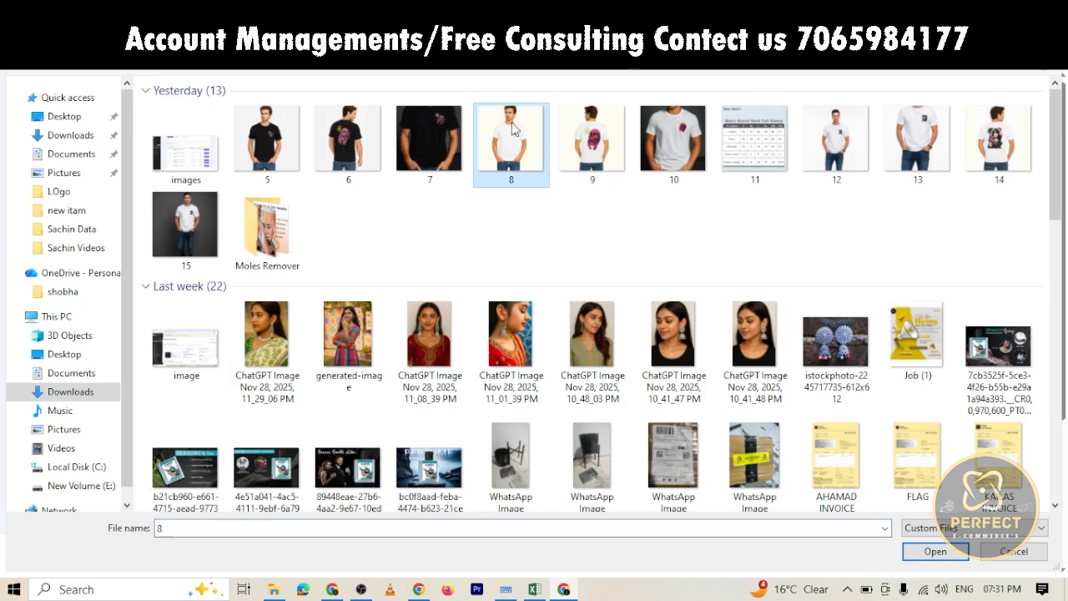
pyautogui.click(935, 553)
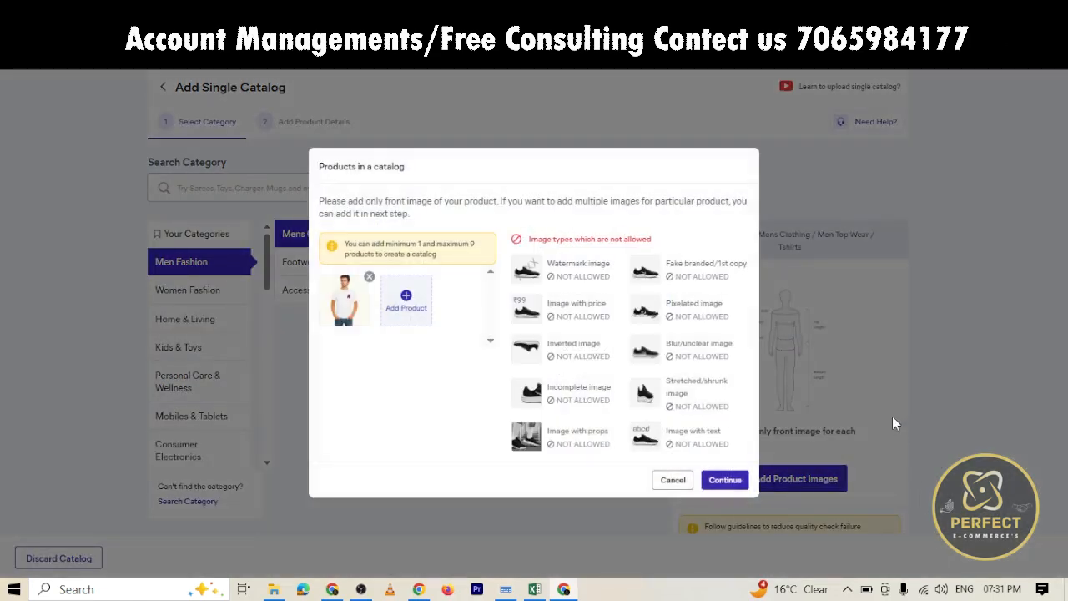
pyautogui.click(723, 481)
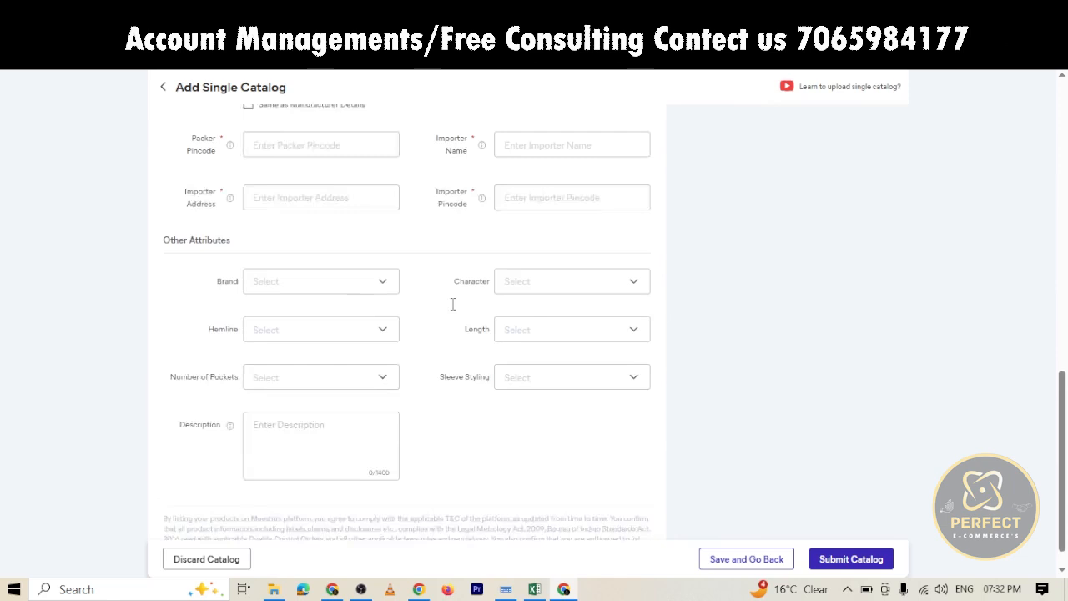
# - Set the product's GST to 5 and its HSN code to 610910
pyautogui.scroll(2, 368, 325)
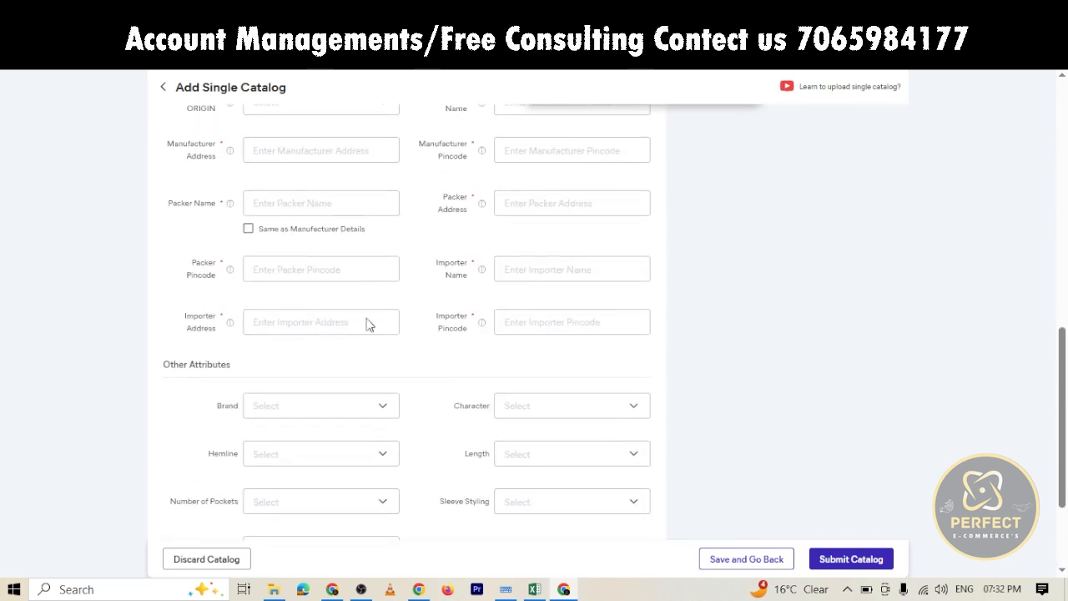
pyautogui.moveTo(225, 205)
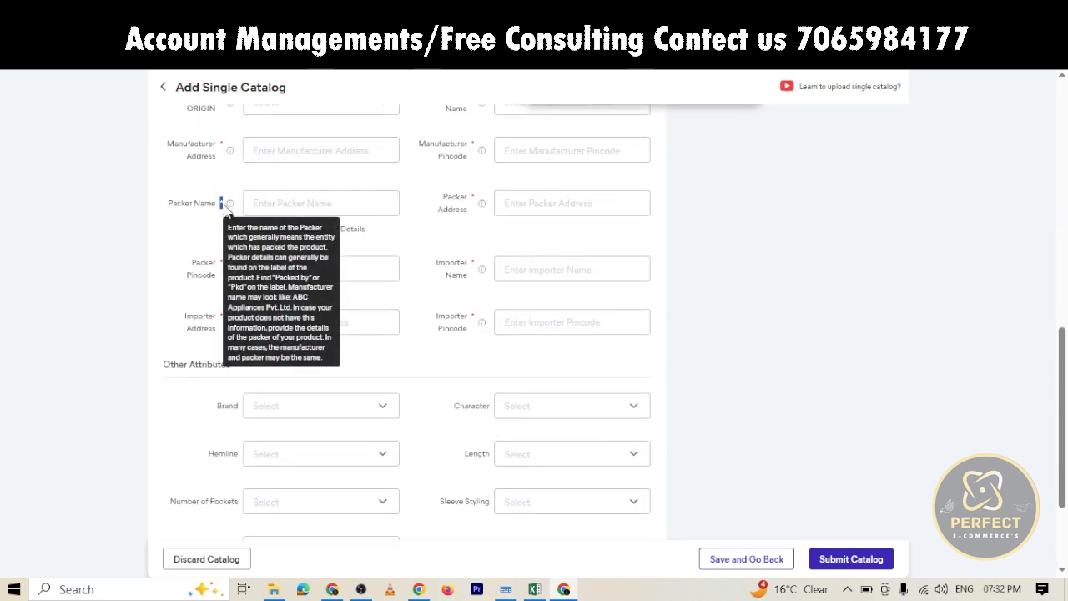
pyautogui.scroll(5, 436, 261)
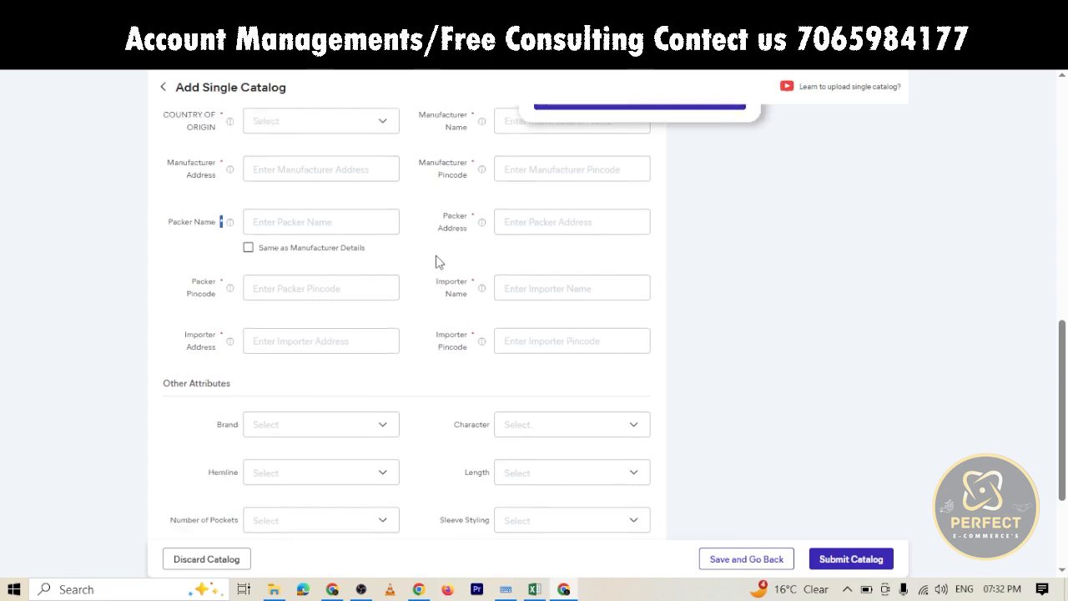
pyautogui.scroll(3, 439, 266)
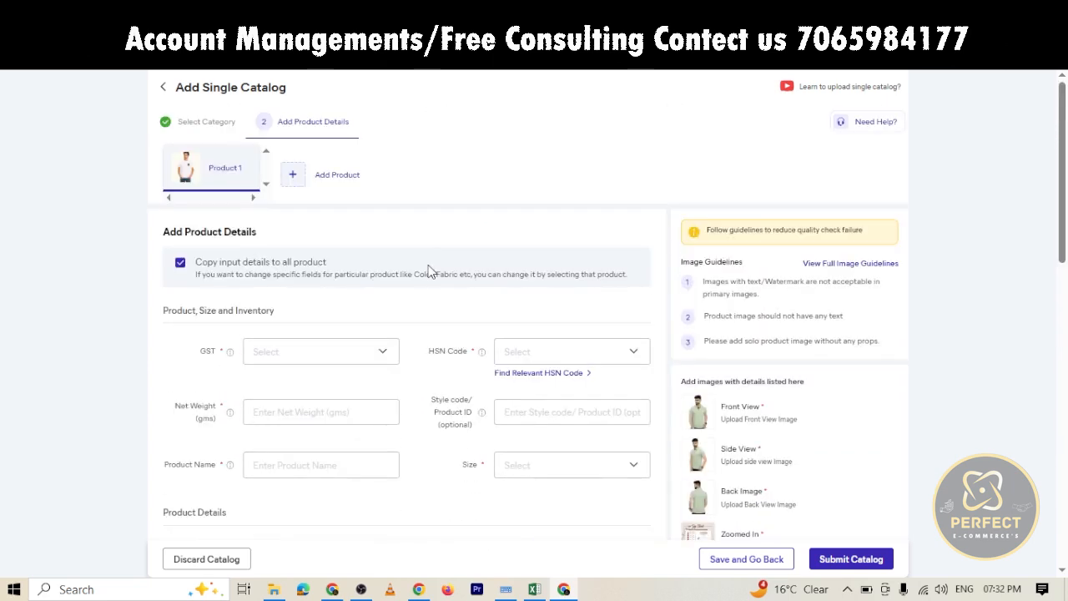
pyautogui.scroll(-1, 429, 271)
pyautogui.click(310, 280)
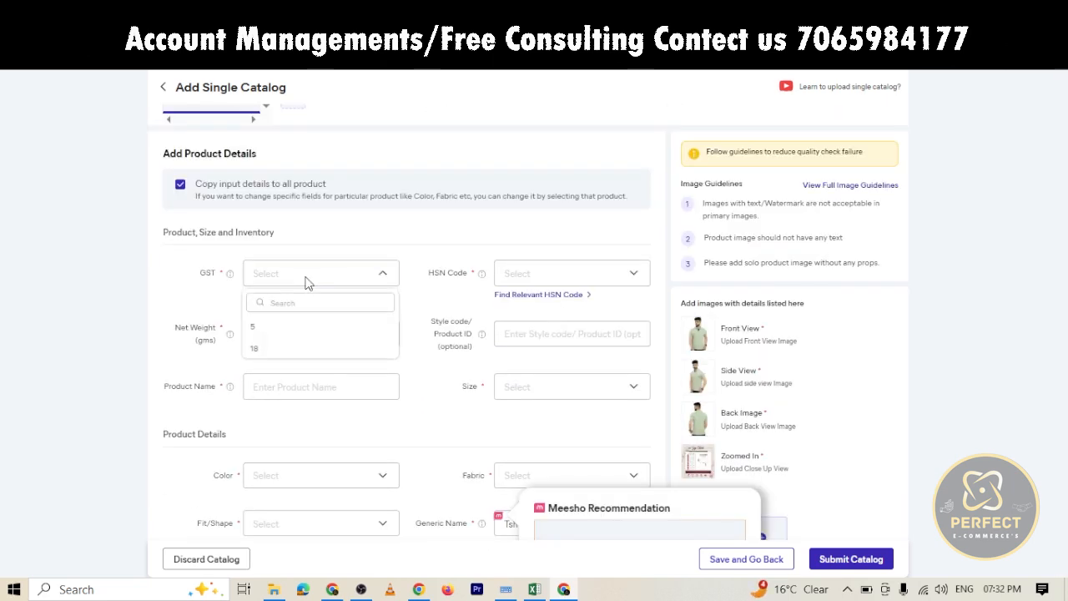
pyautogui.click(261, 330)
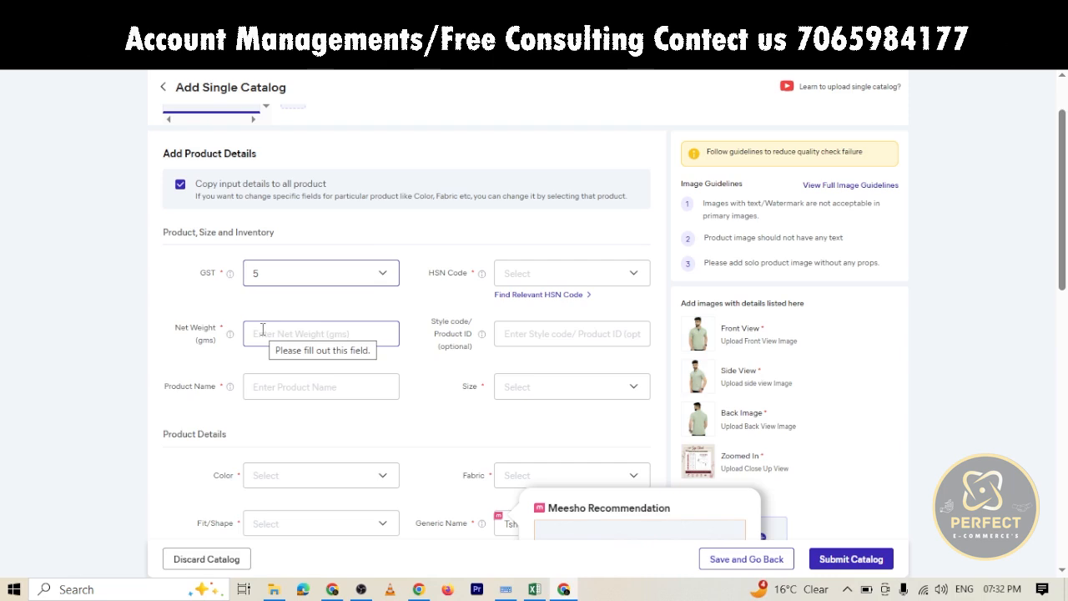
pyautogui.click(543, 274)
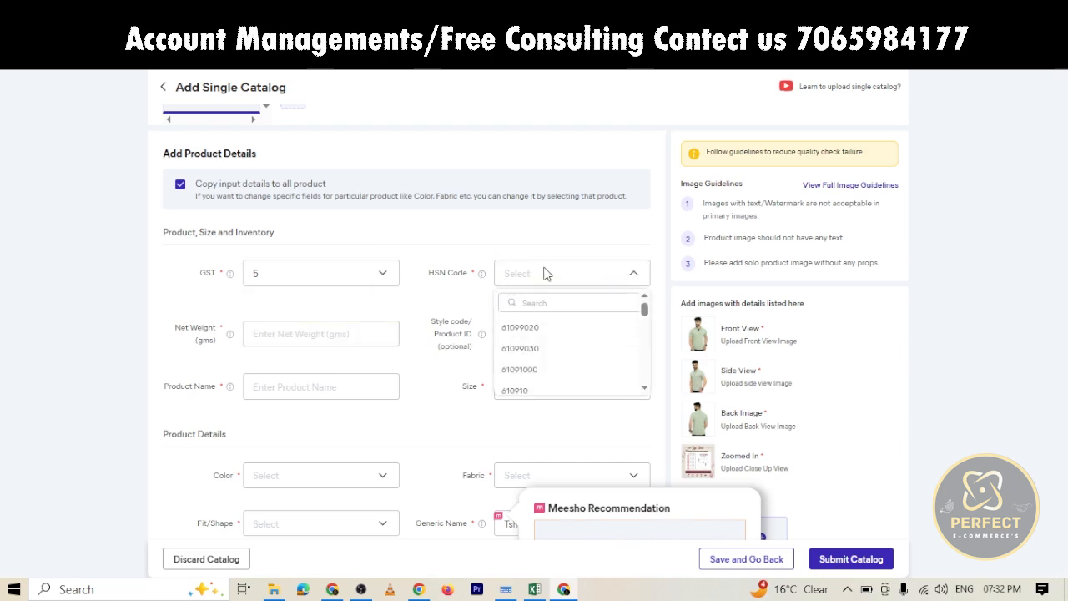
pyautogui.click(520, 396)
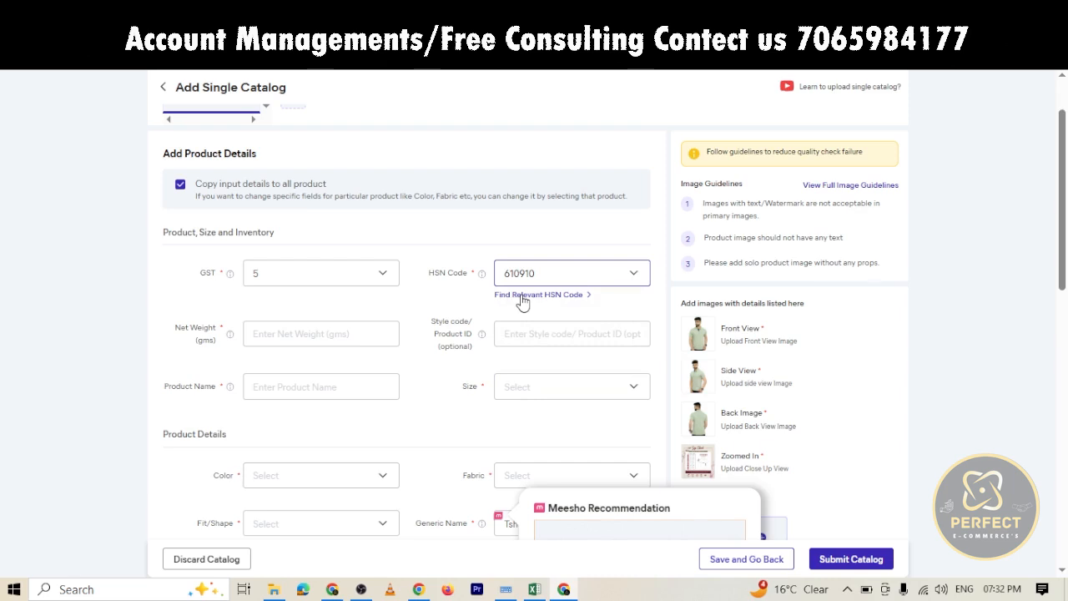
# - Set the product's net weight to 100 grams
pyautogui.click(293, 334)
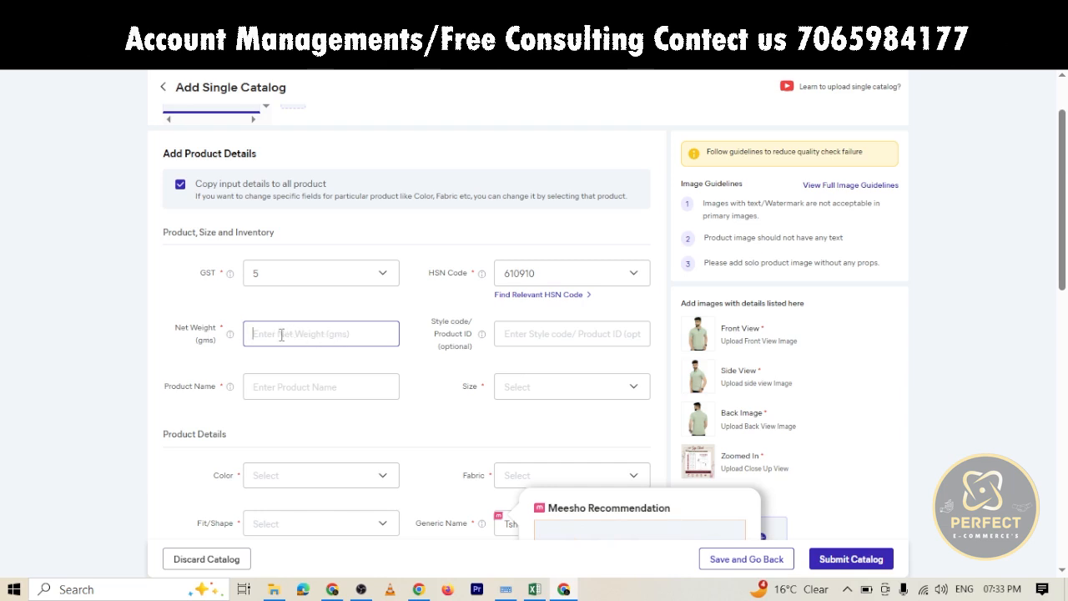
pyautogui.write('1')
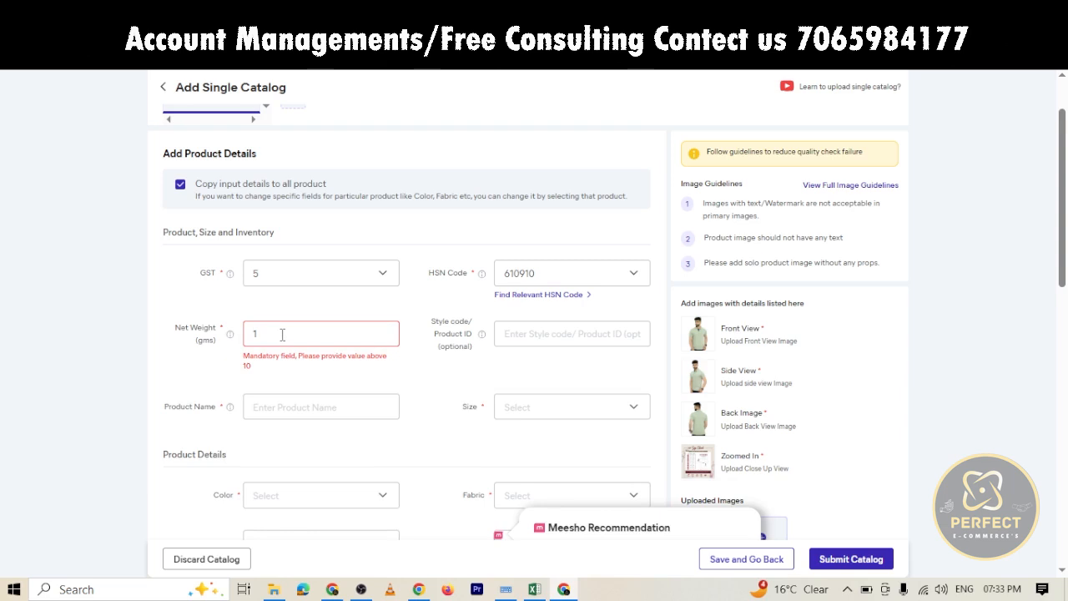
pyautogui.write('11')
pyautogui.press('BackSpace')
pyautogui.press('BackSpace')
pyautogui.write('00')
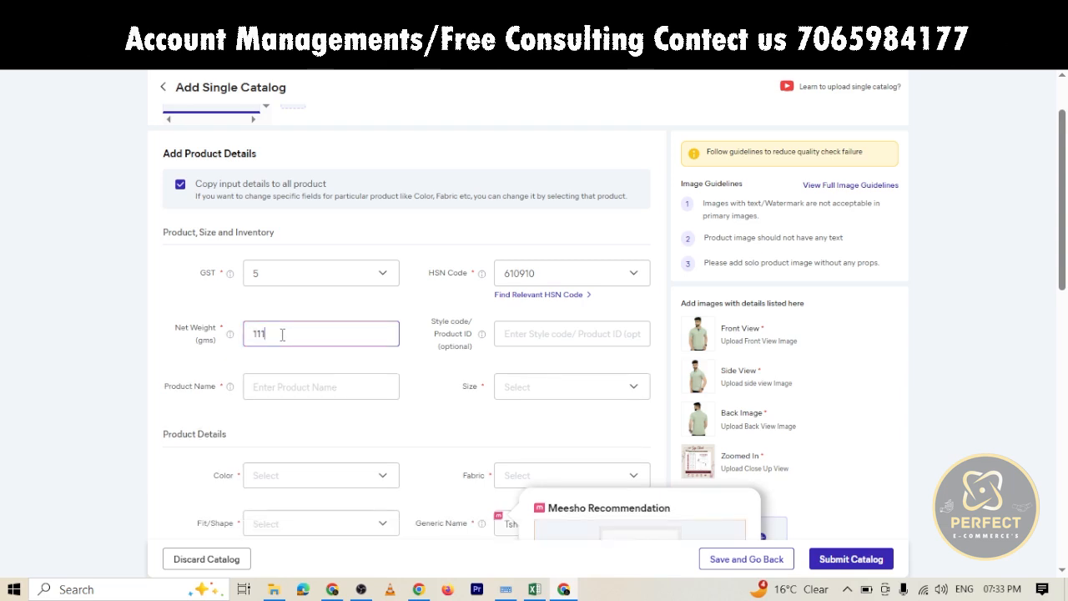
# - Copy the white T-shirt title from cell B20 of the Excel sheet into the catalog's product name
pyautogui.click(298, 386)
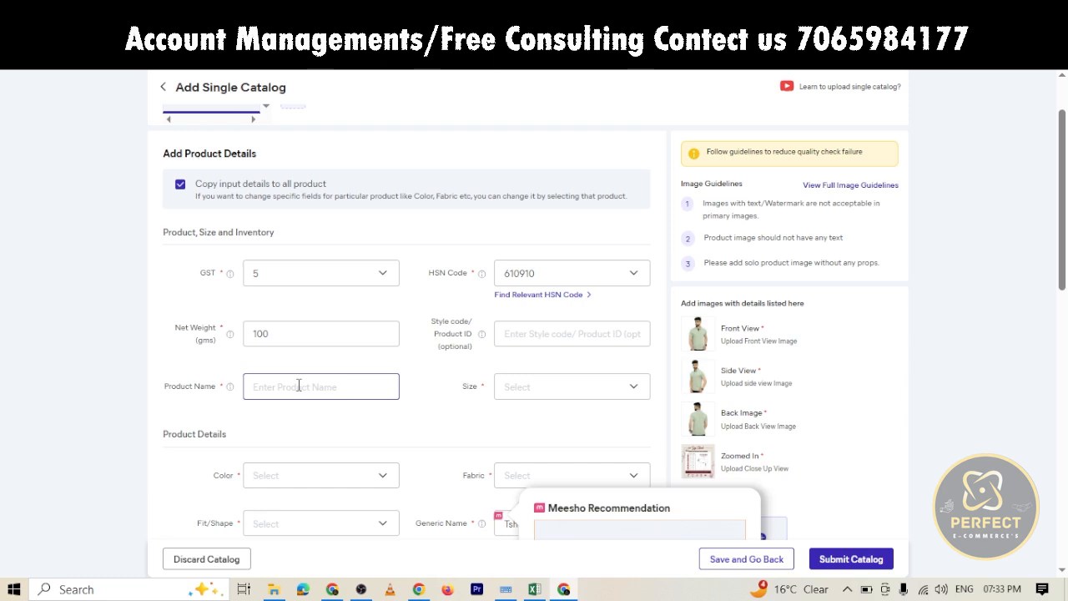
pyautogui.click(535, 589)
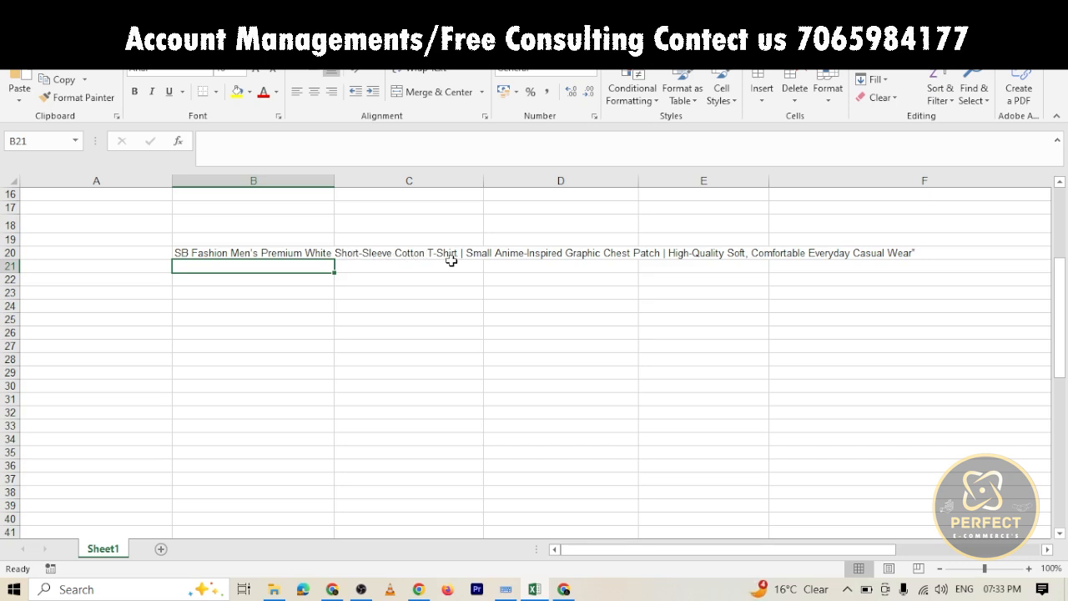
pyautogui.click(399, 252)
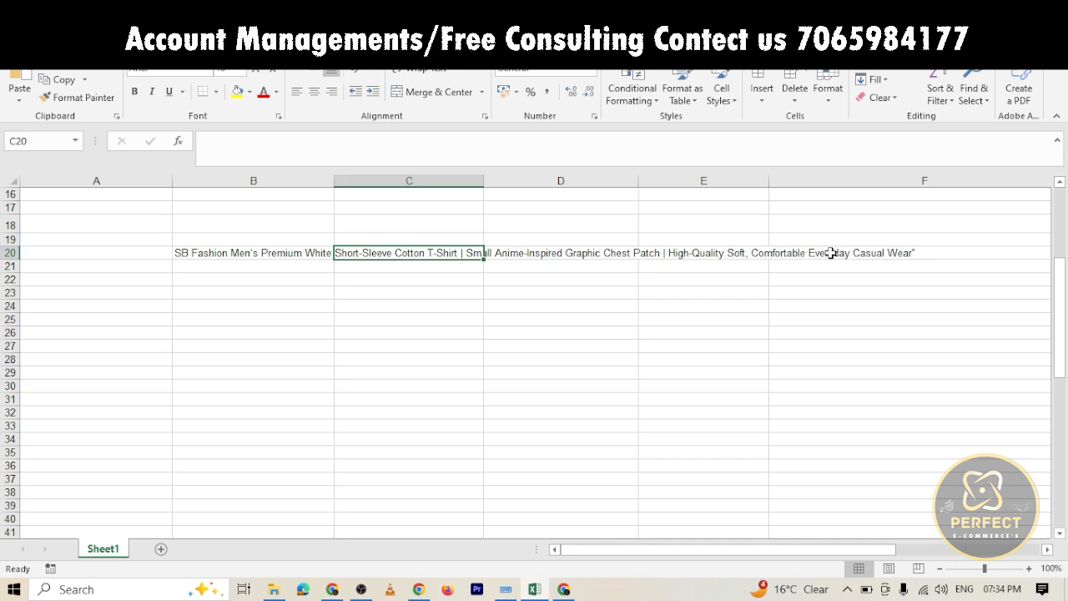
pyautogui.doubleClick(231, 252)
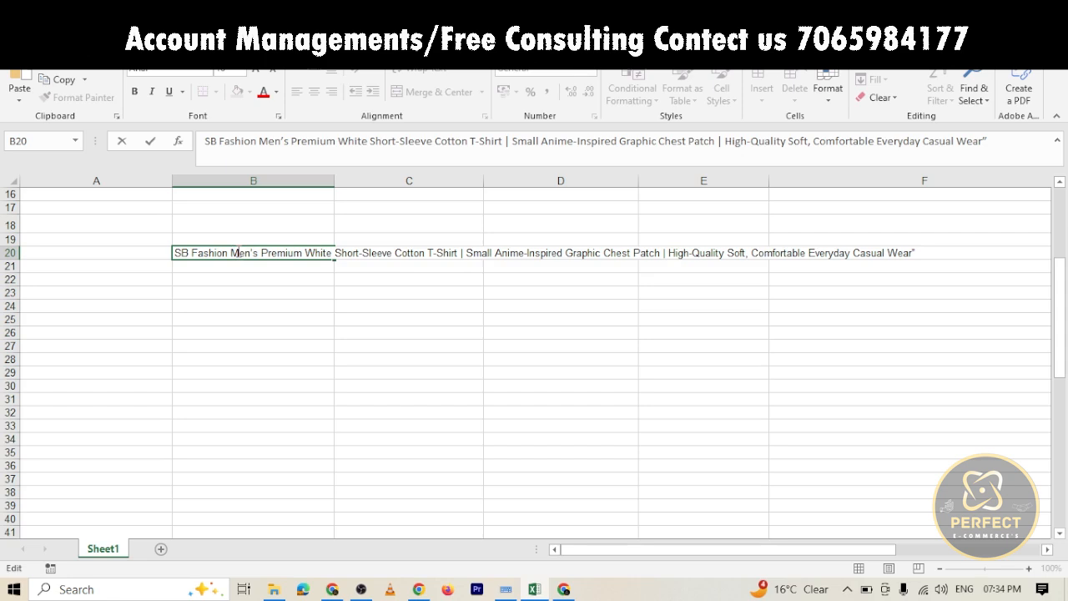
pyautogui.click(564, 589)
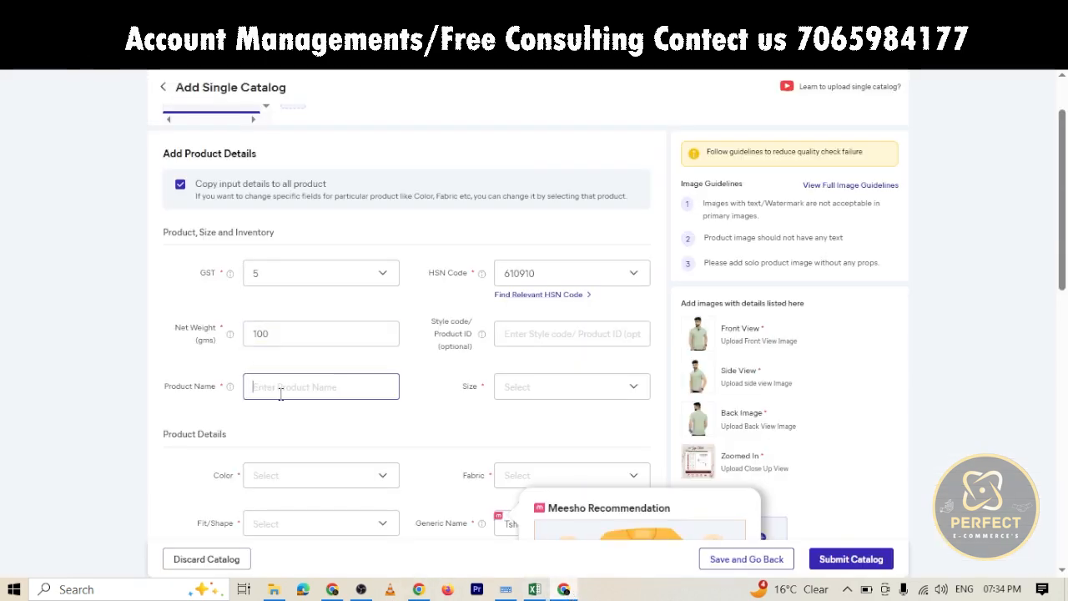
pyautogui.hotkey('ctrl', 'v')
# - Select the sizes L, XL and XXL for the product and apply them
pyautogui.click(548, 389)
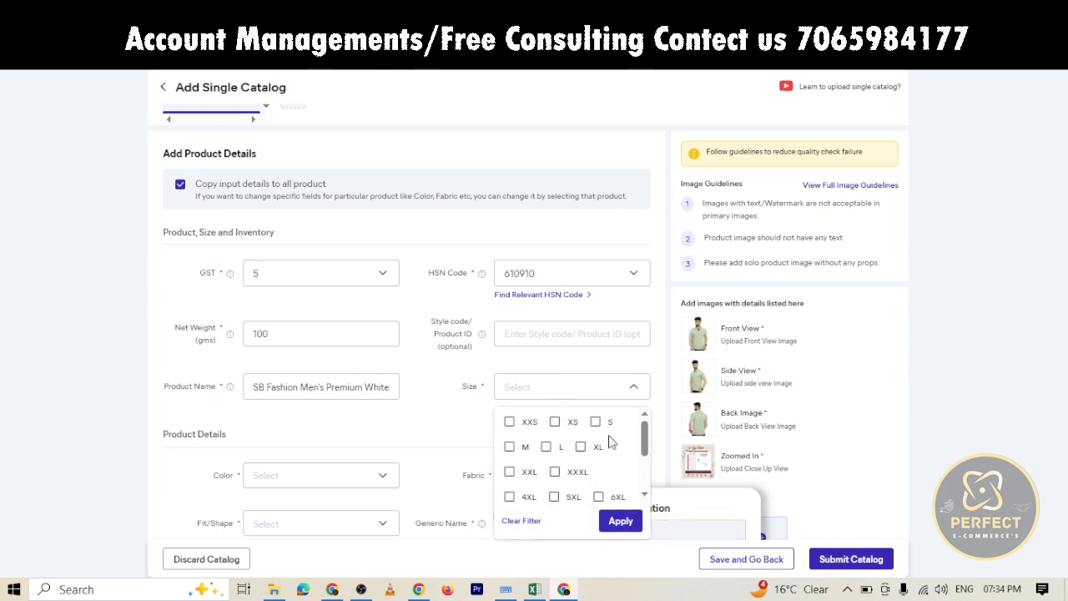
pyautogui.click(547, 448)
pyautogui.scroll(-3, 587, 448)
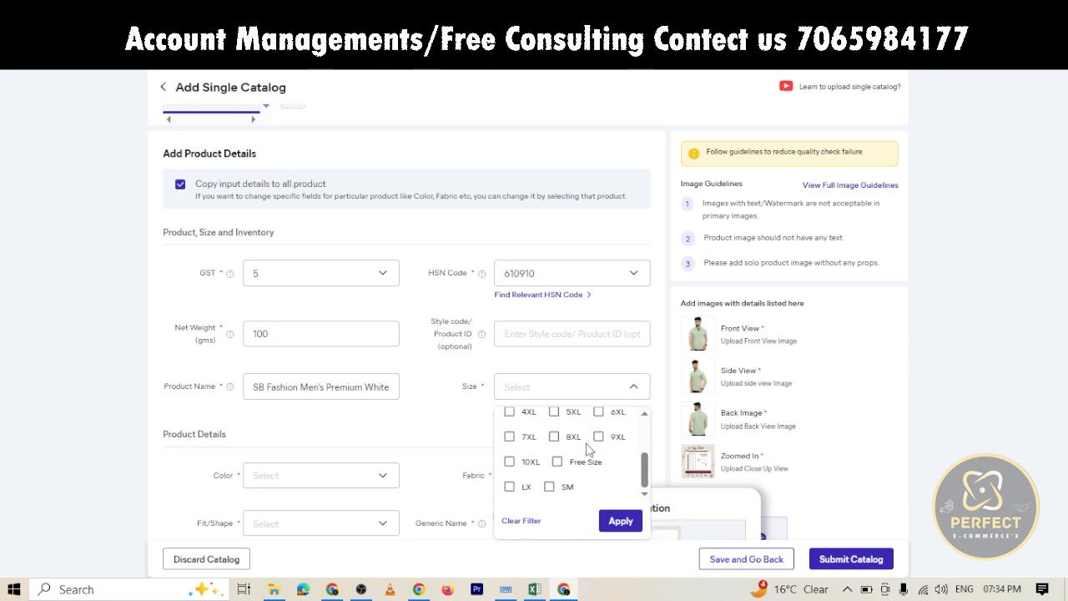
pyautogui.scroll(3, 586, 459)
pyautogui.click(620, 521)
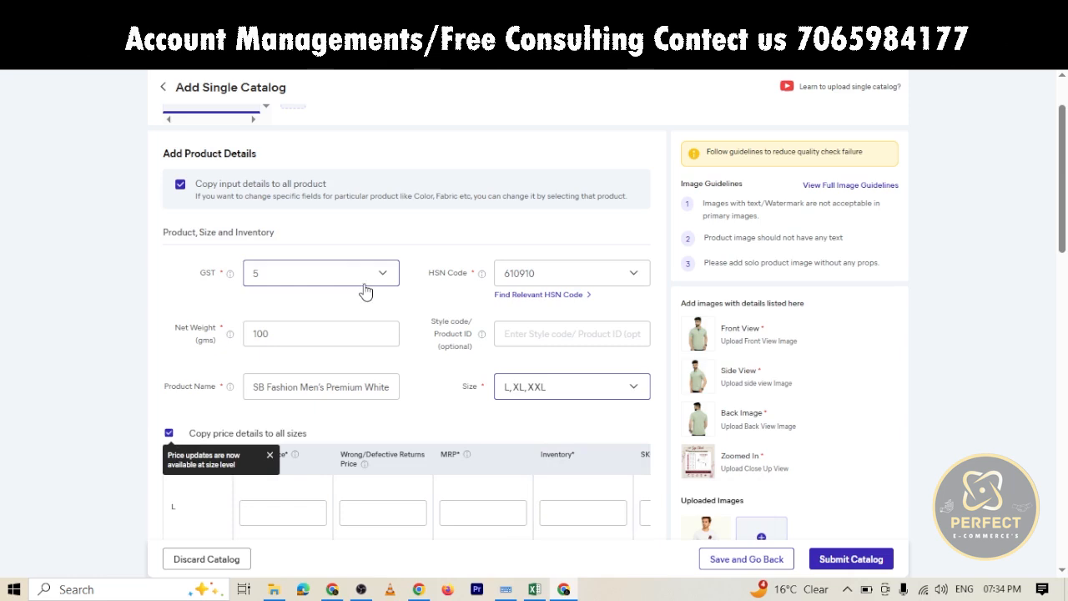
# - Set the Meesho price to 299 for all sizes
pyautogui.scroll(-1, 440, 338)
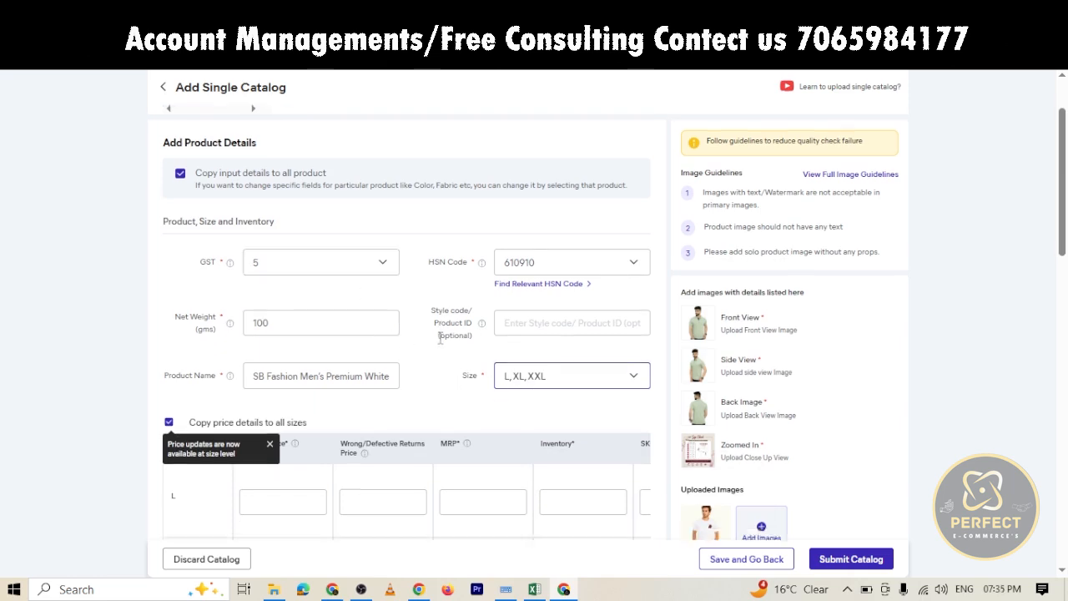
pyautogui.scroll(-3, 440, 339)
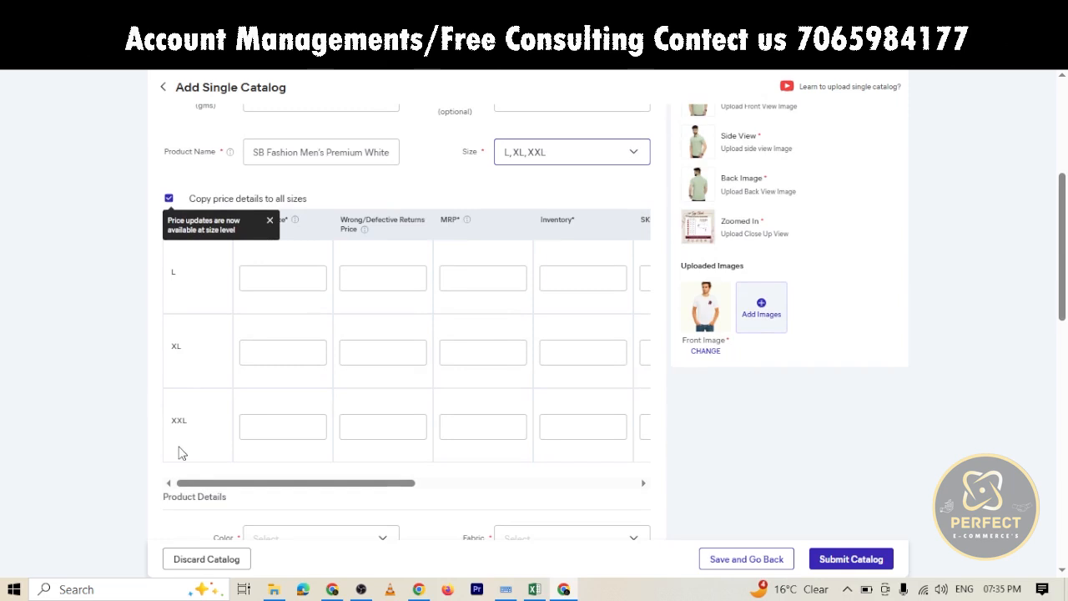
pyautogui.click(270, 222)
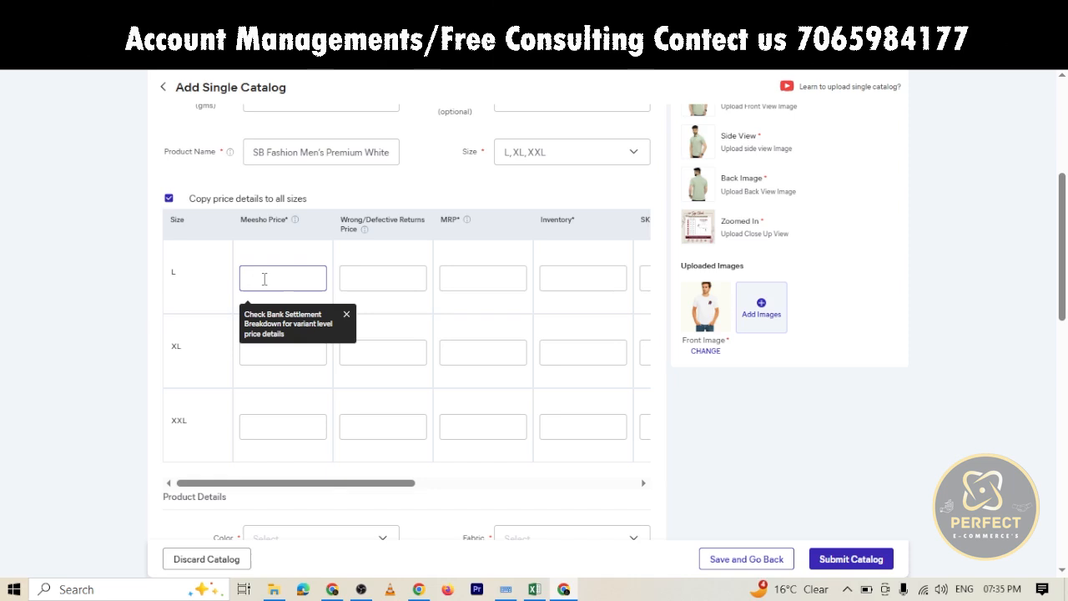
pyautogui.write('2')
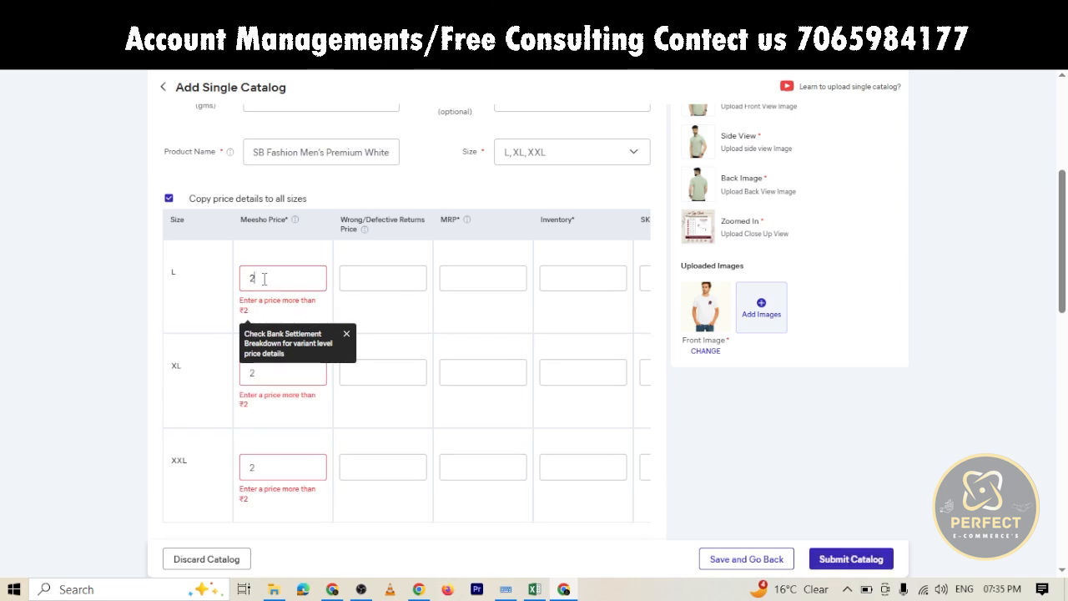
pyautogui.write('99')
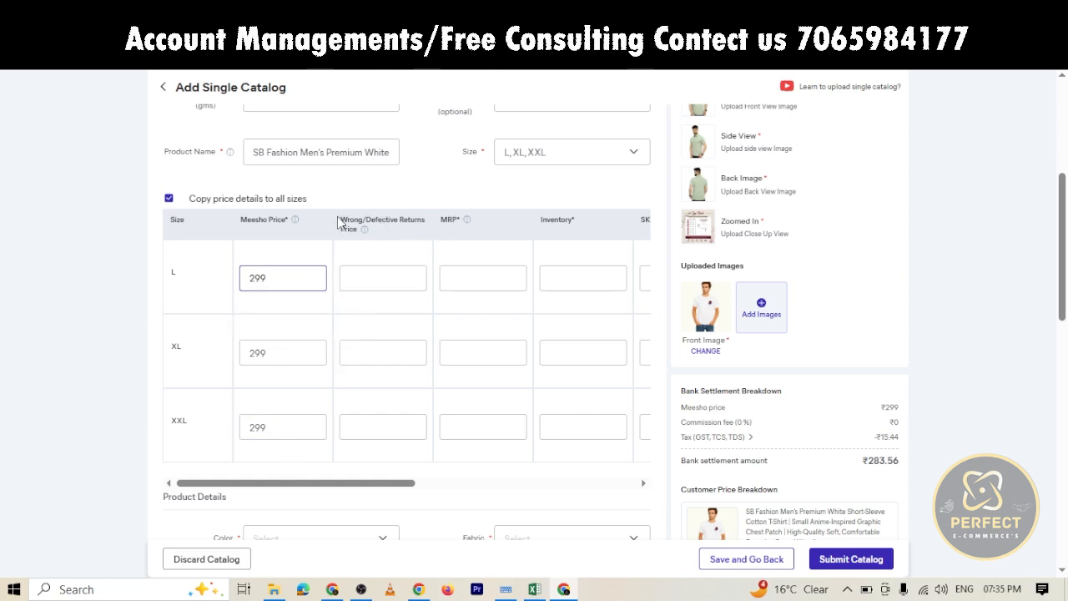
# - Set the wrong/defective returns price to 297 for all sizes
pyautogui.moveTo(338, 221); pyautogui.dragTo(413, 225)
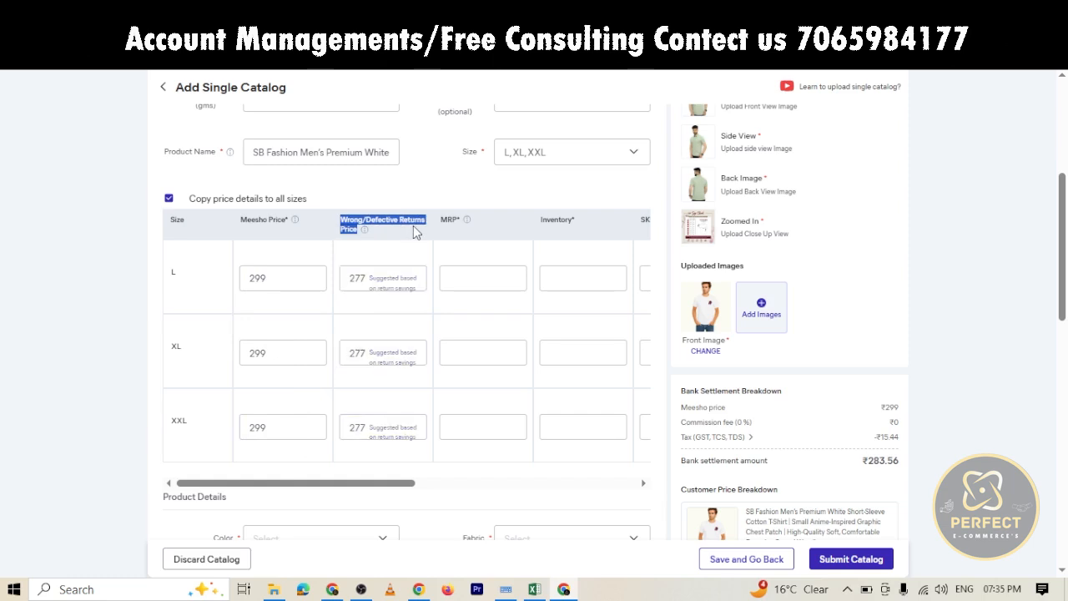
pyautogui.click(395, 250)
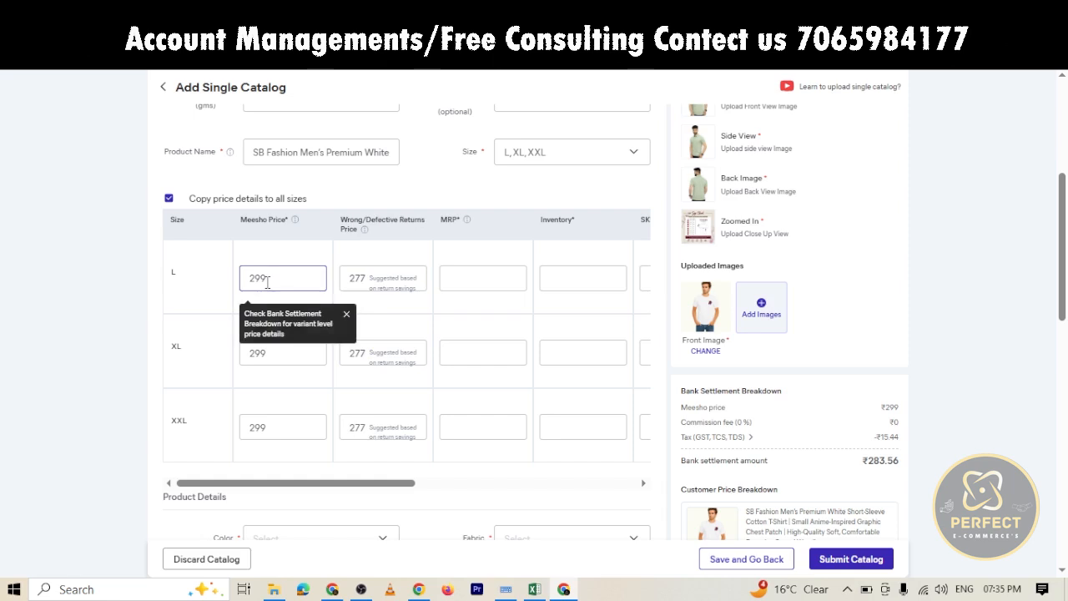
pyautogui.moveTo(350, 279); pyautogui.dragTo(377, 277)
pyautogui.doubleClick(376, 277)
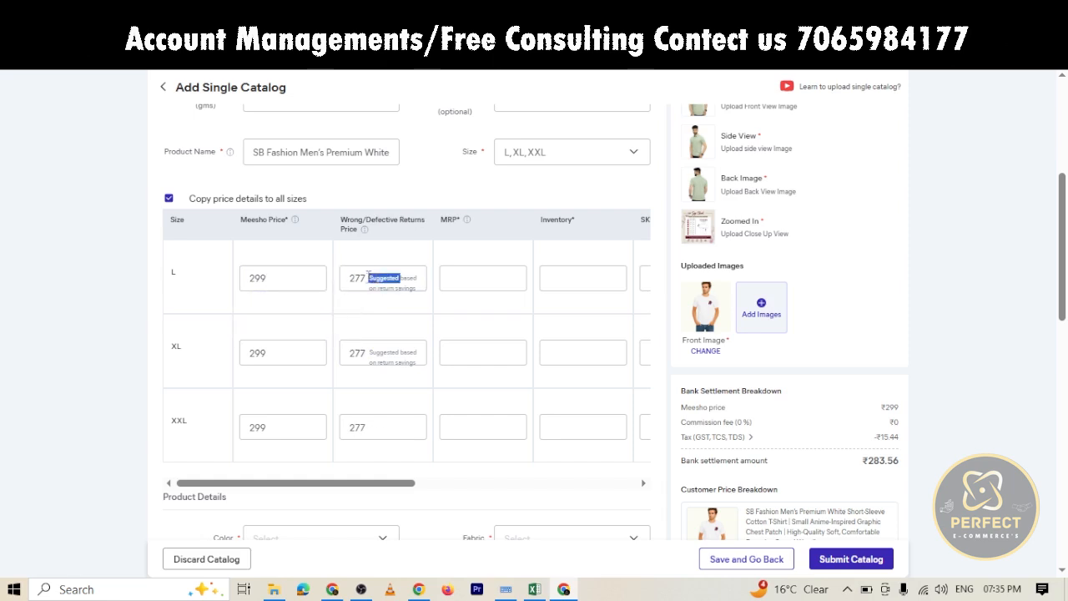
pyautogui.click(368, 277)
pyautogui.moveTo(285, 270)
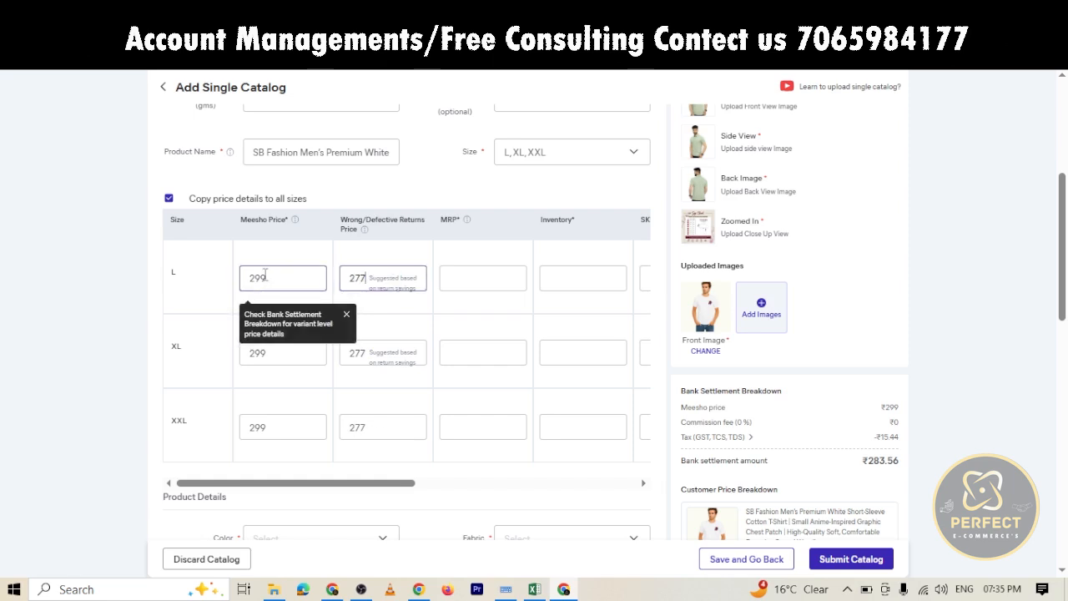
pyautogui.click(362, 269)
pyautogui.press('BackSpace')
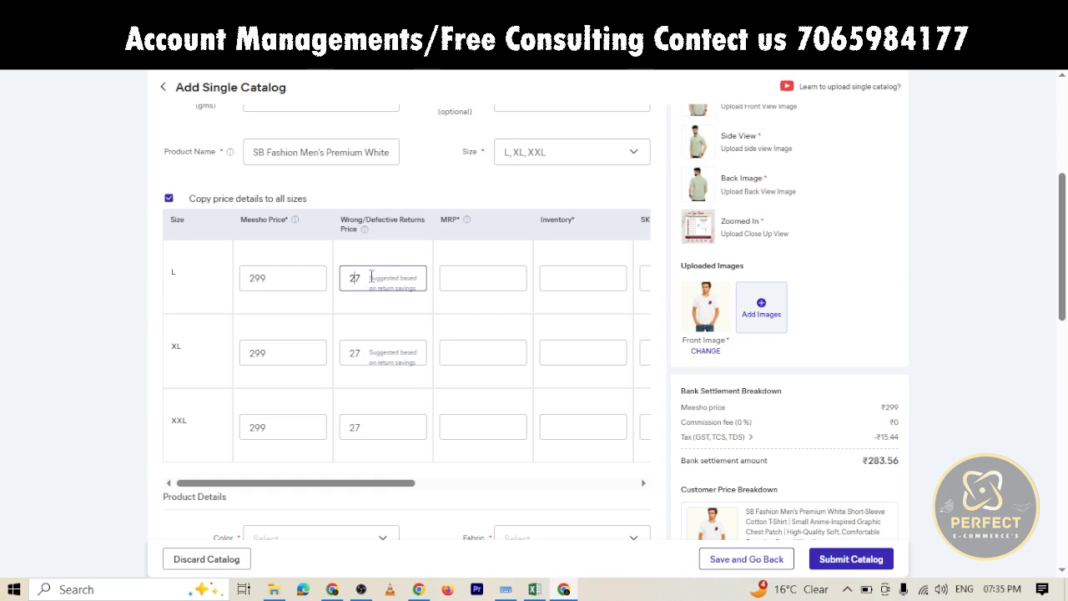
pyautogui.write('9')
# - Set the MRP to 599 for all sizes
pyautogui.click(481, 278)
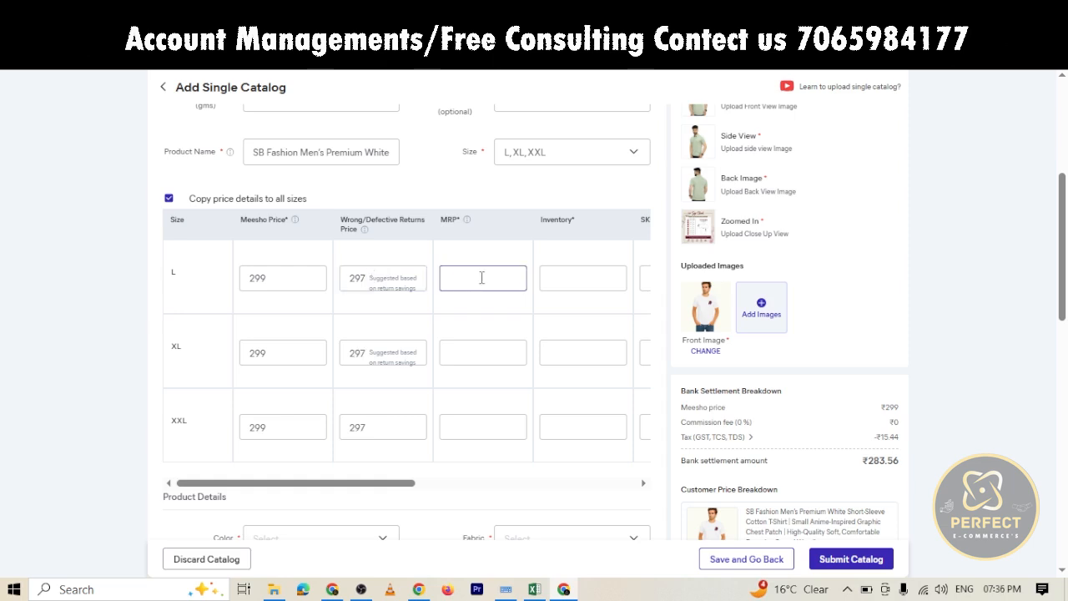
pyautogui.write('5')
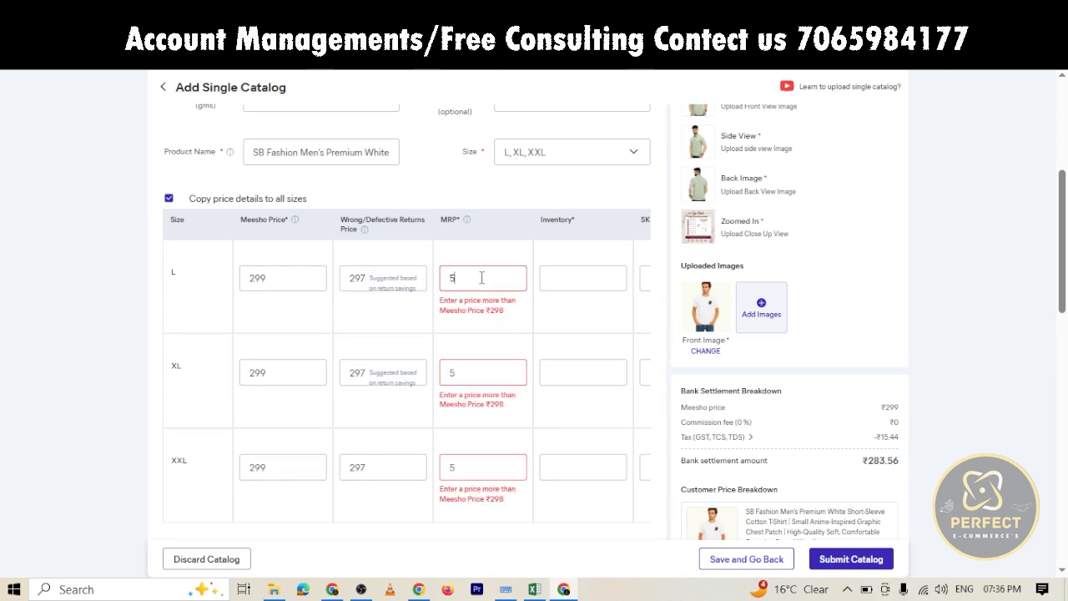
pyautogui.write('99')
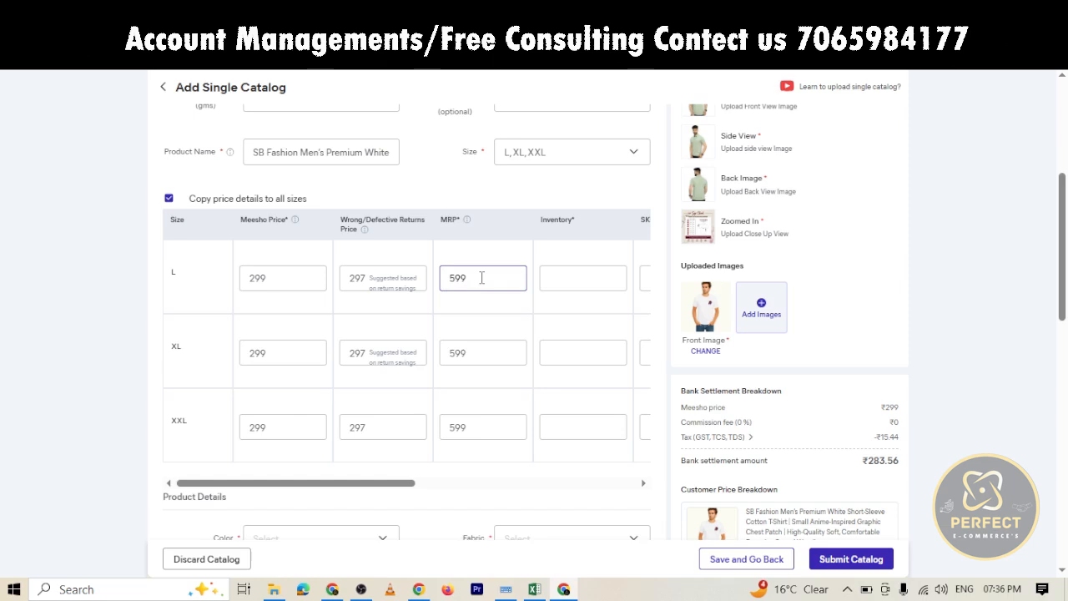
# - Set the inventory to 25 for each of the sizes L, XL and XXL
pyautogui.click(562, 277)
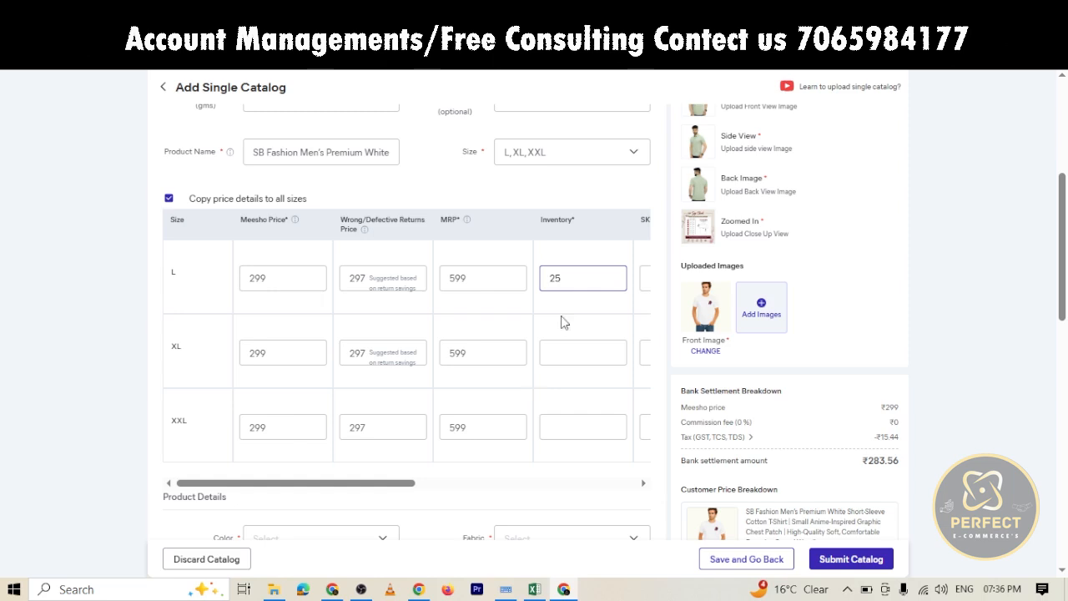
pyautogui.click(568, 356)
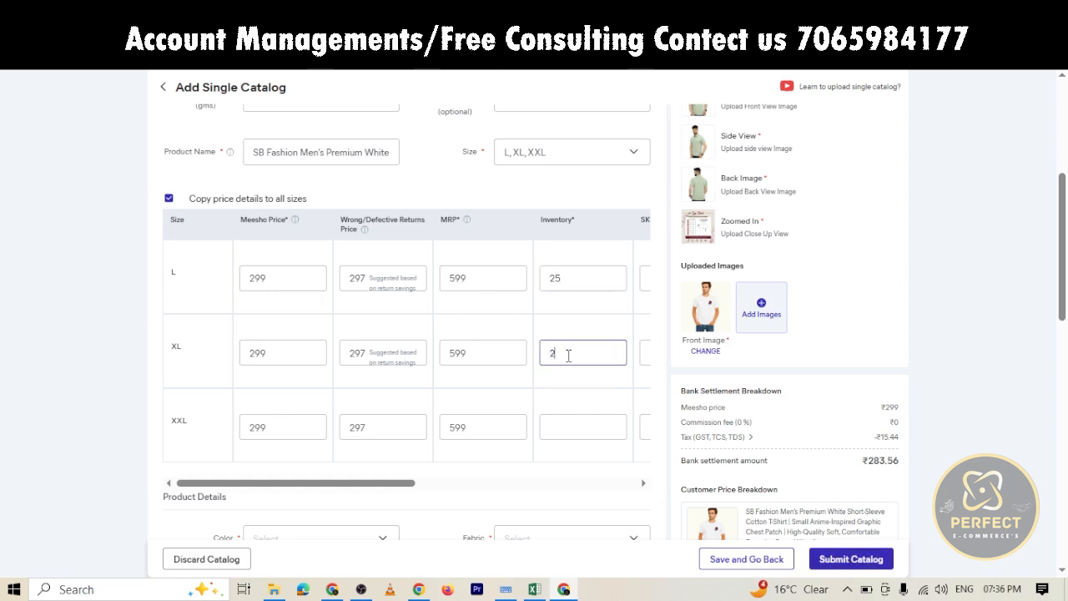
pyautogui.click(571, 429)
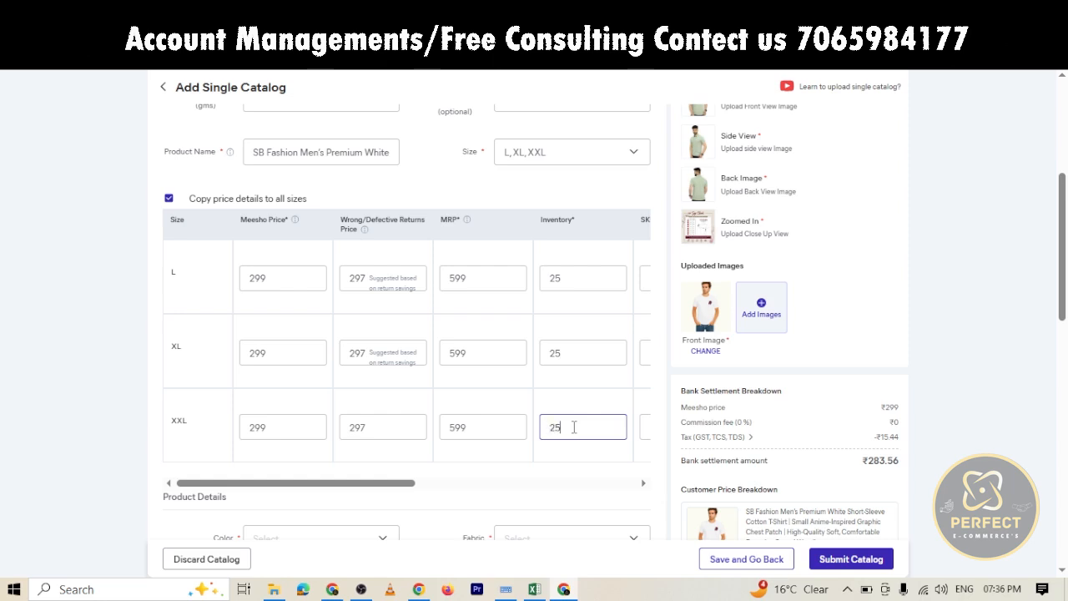
# - Fill the SKU IDs of sizes L, XL and XXL with the base code SB_FT-Shit-B-L
pyautogui.hscroll(5, 512, 503)
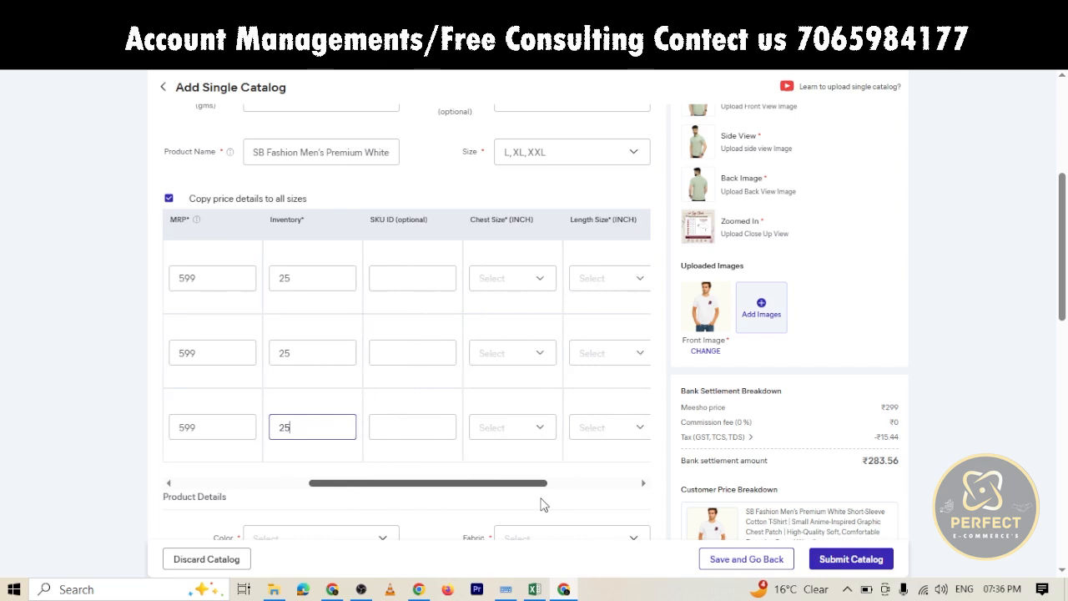
pyautogui.moveTo(554, 499); pyautogui.dragTo(561, 499)
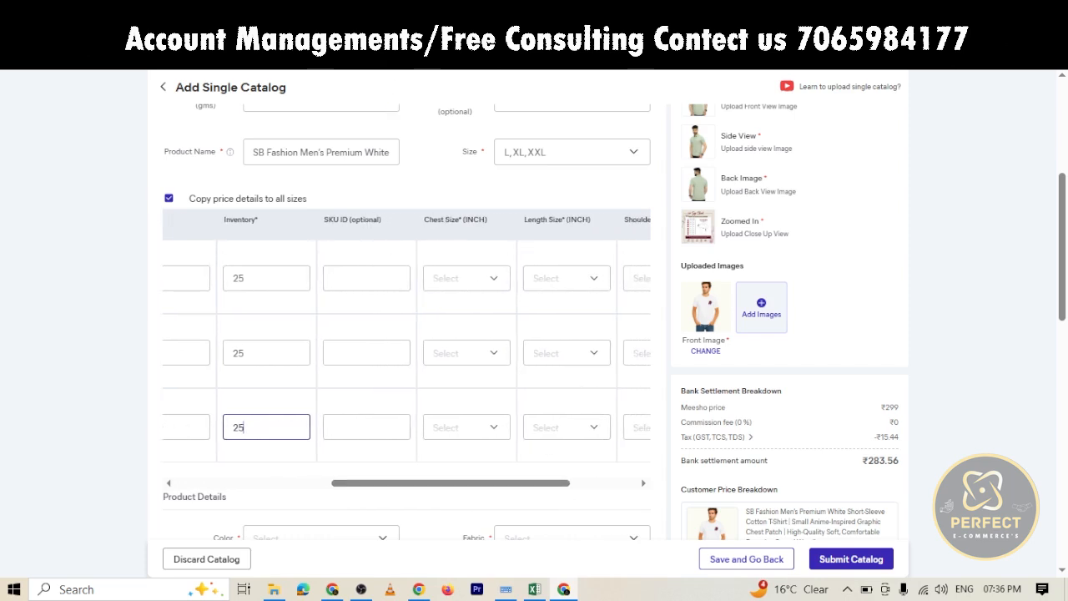
pyautogui.click(342, 271)
pyautogui.write('SB_FT-Shit-B-L')
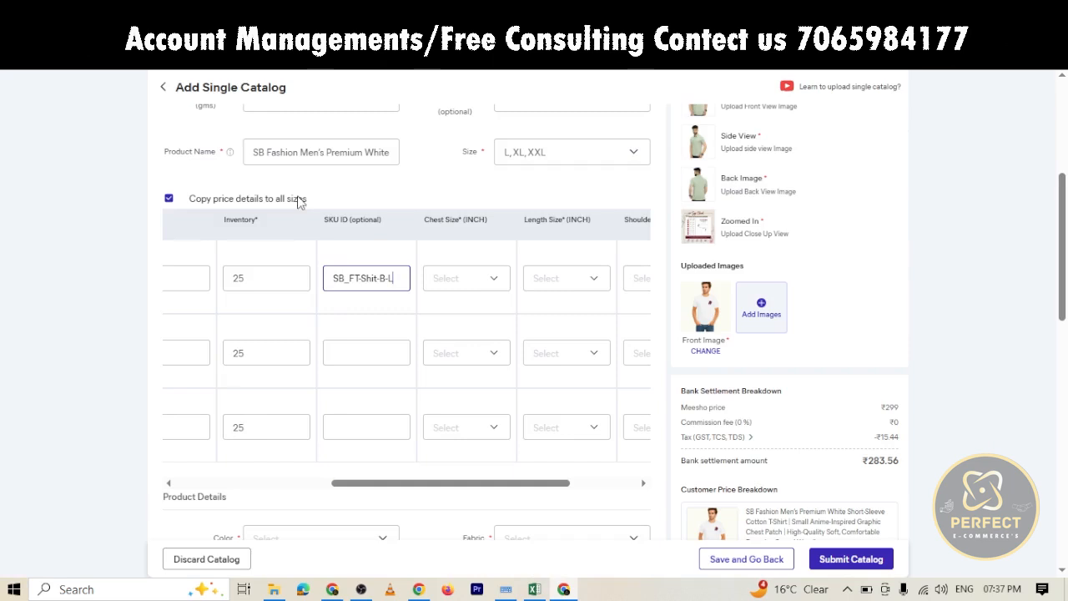
pyautogui.click(336, 352)
pyautogui.write('SB_FT-Shit-B-L')
pyautogui.click(350, 426)
pyautogui.write('SB_FT-Shit-B-L')
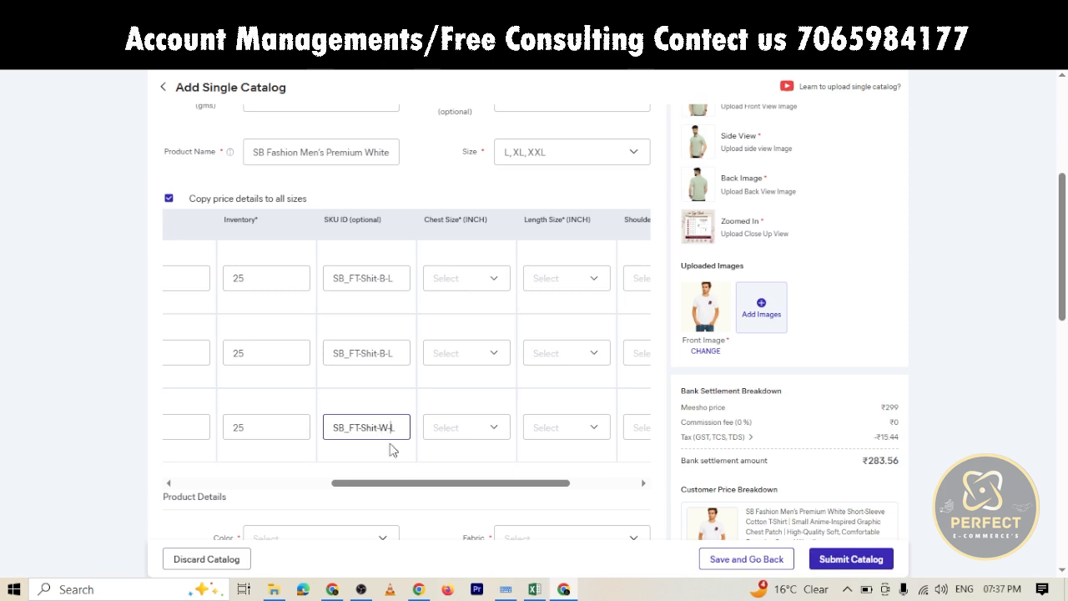
# - Change the SKU IDs to SB_FT-Shit-W-XXL for XXL, SB_FT-Shit-W-XL for XL and SB_FT-Shit-WL for L
pyautogui.write('XX')
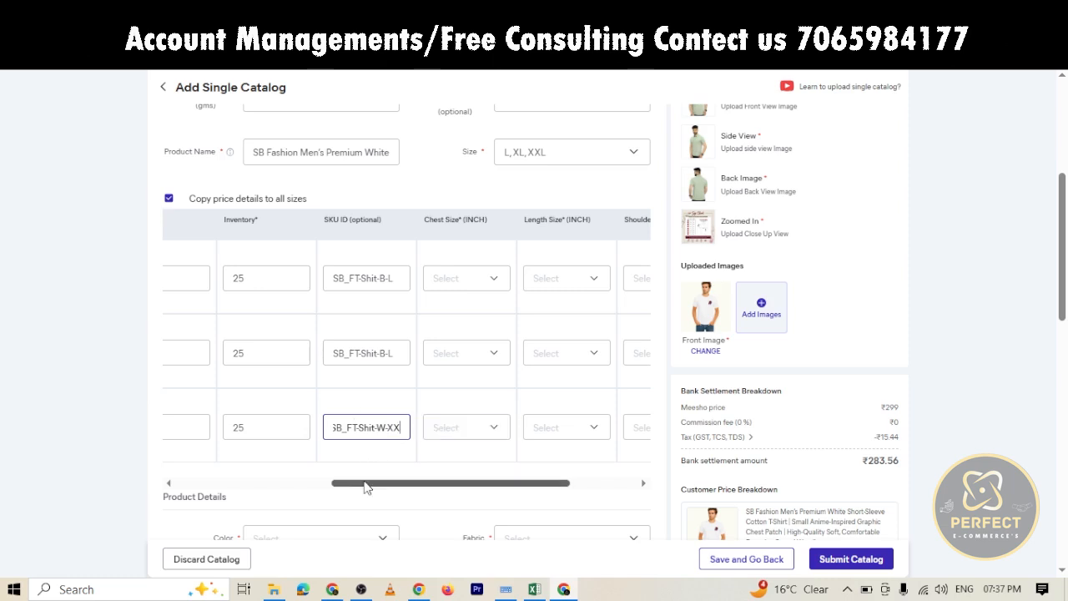
pyautogui.moveTo(364, 484); pyautogui.dragTo(377, 431)
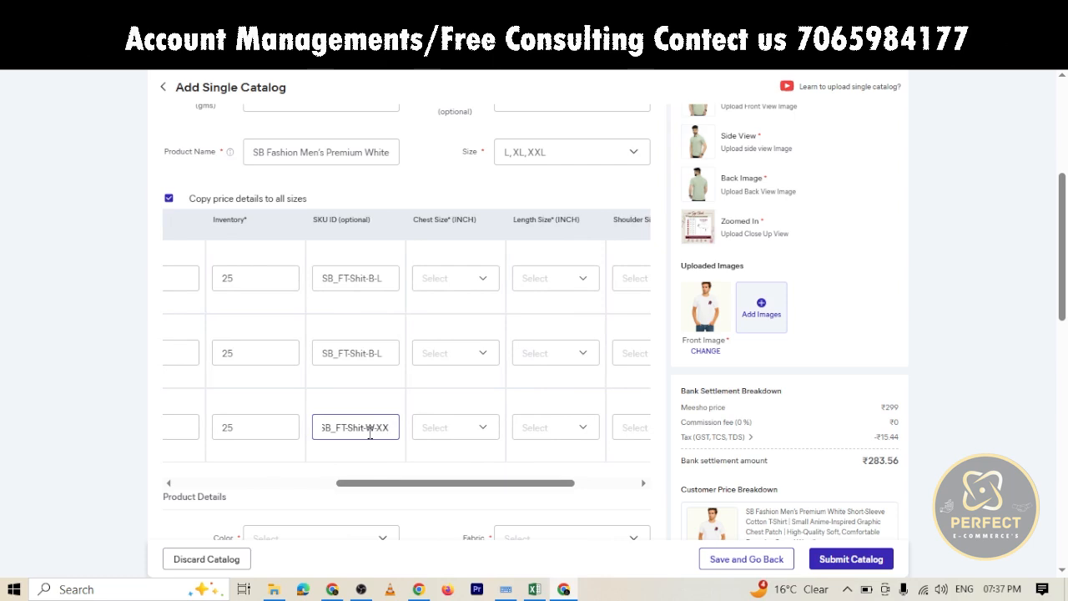
pyautogui.click(377, 347)
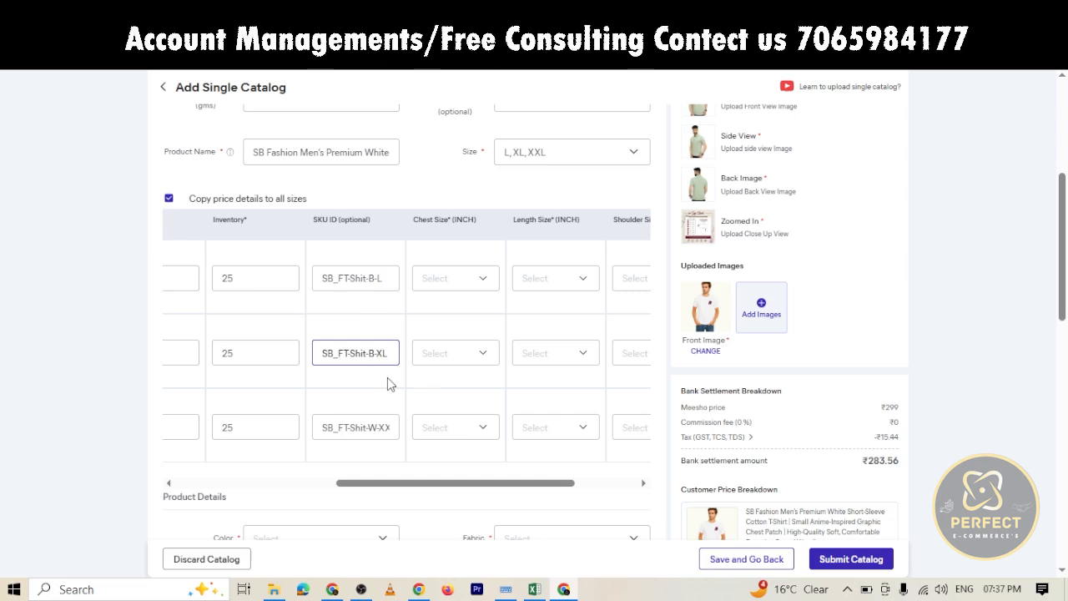
pyautogui.click(372, 278)
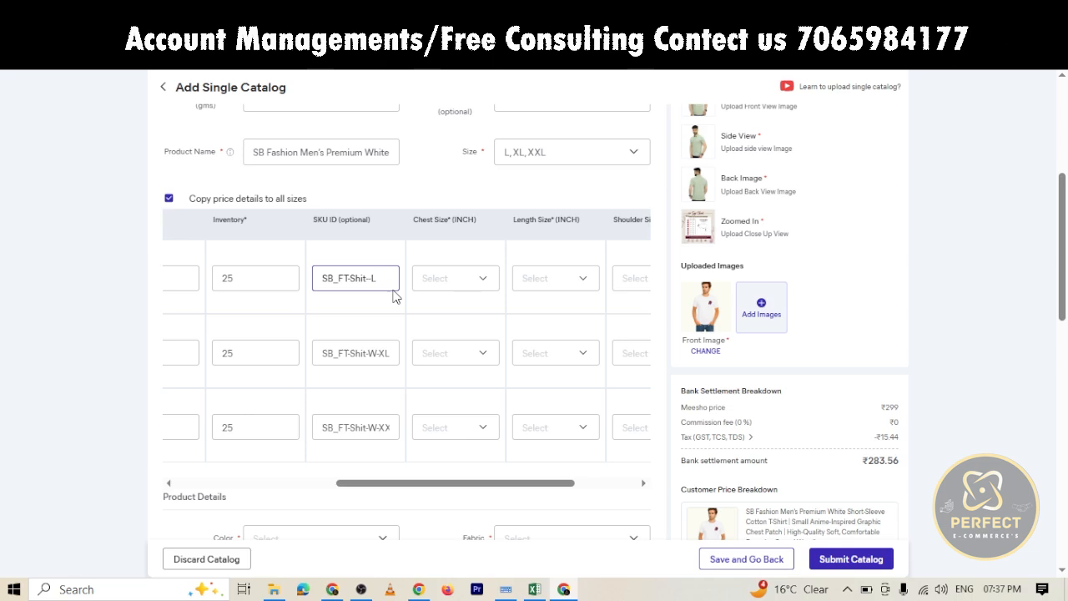
pyautogui.write('W')
# - Open the existing black T-shirt's size L product from the inventory for editing and check its size measurements
pyautogui.click(441, 282)
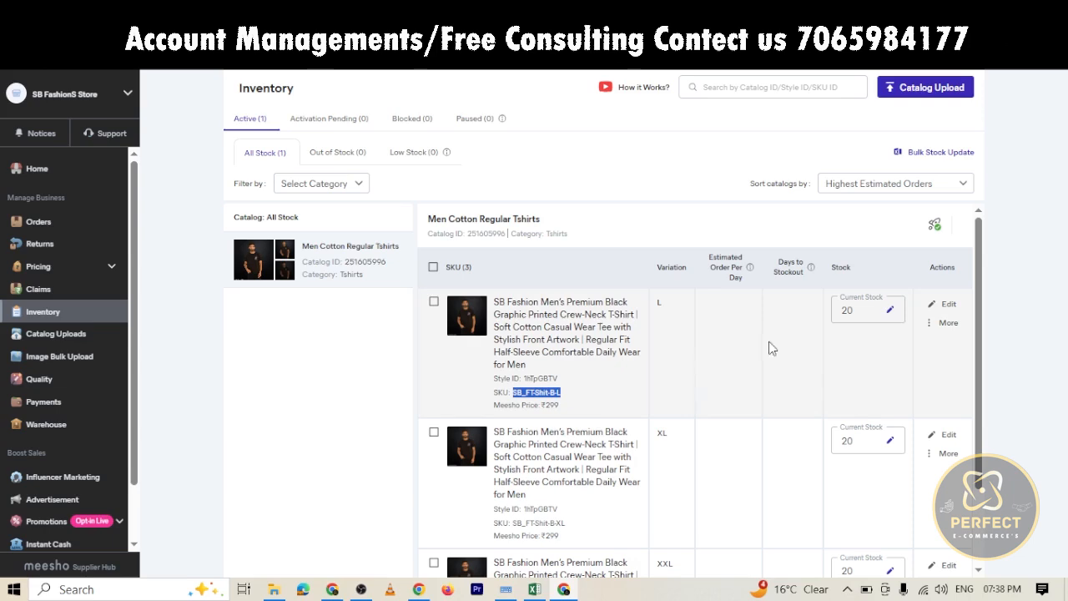
pyautogui.click(946, 304)
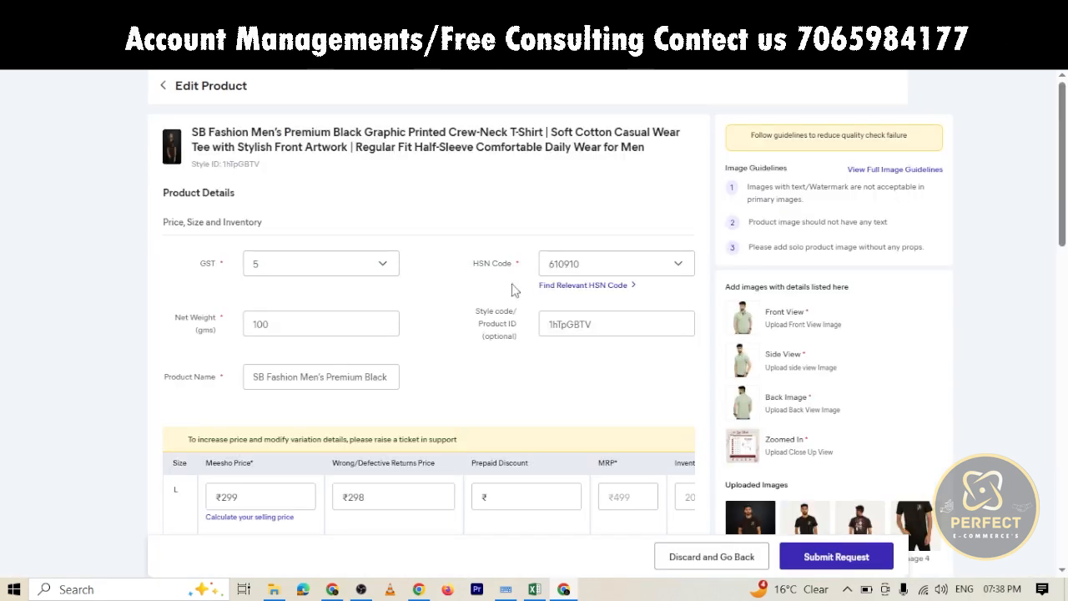
pyautogui.scroll(-5, 496, 259)
pyautogui.scroll(-4, 555, 309)
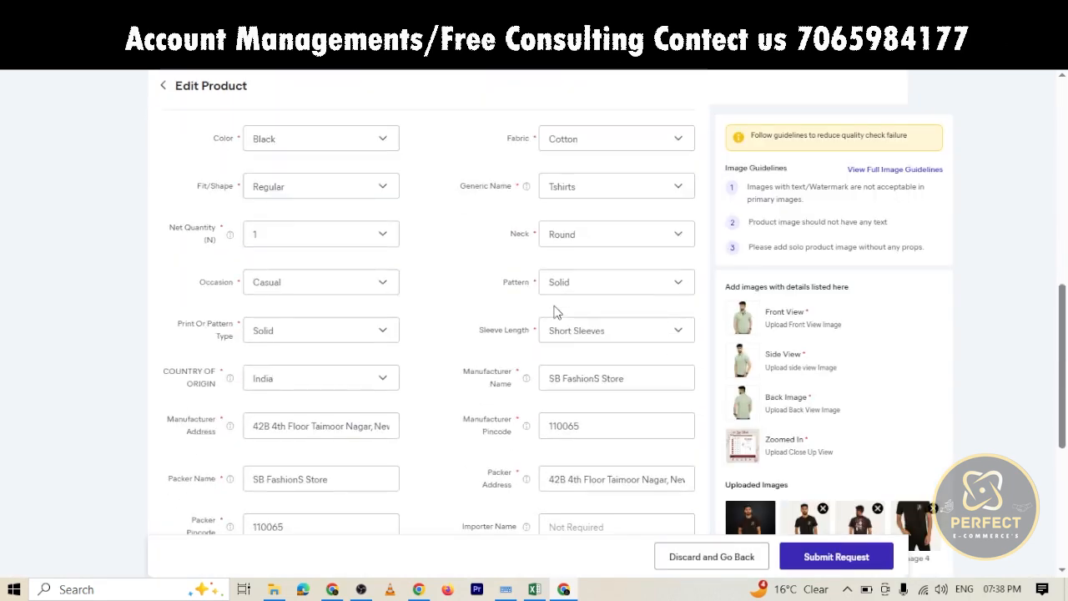
pyautogui.scroll(5, 556, 309)
pyautogui.moveTo(556, 313); pyautogui.dragTo(471, 396)
pyautogui.hscroll(5, 523, 376)
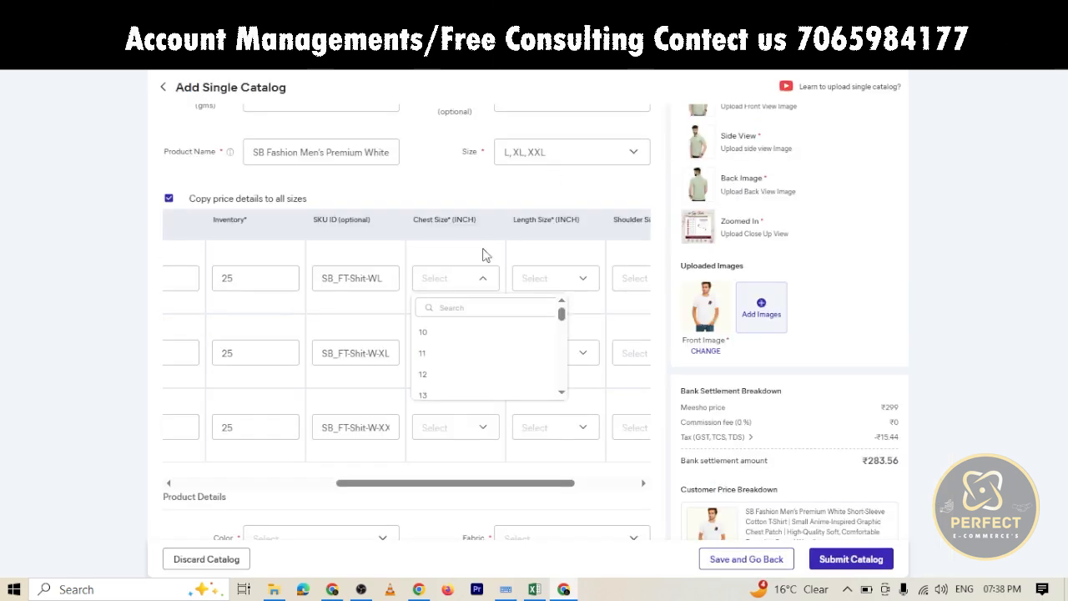
# - Set the chest size to 19 inches for sizes L, XL and XXL in the new catalog
pyautogui.click(481, 307)
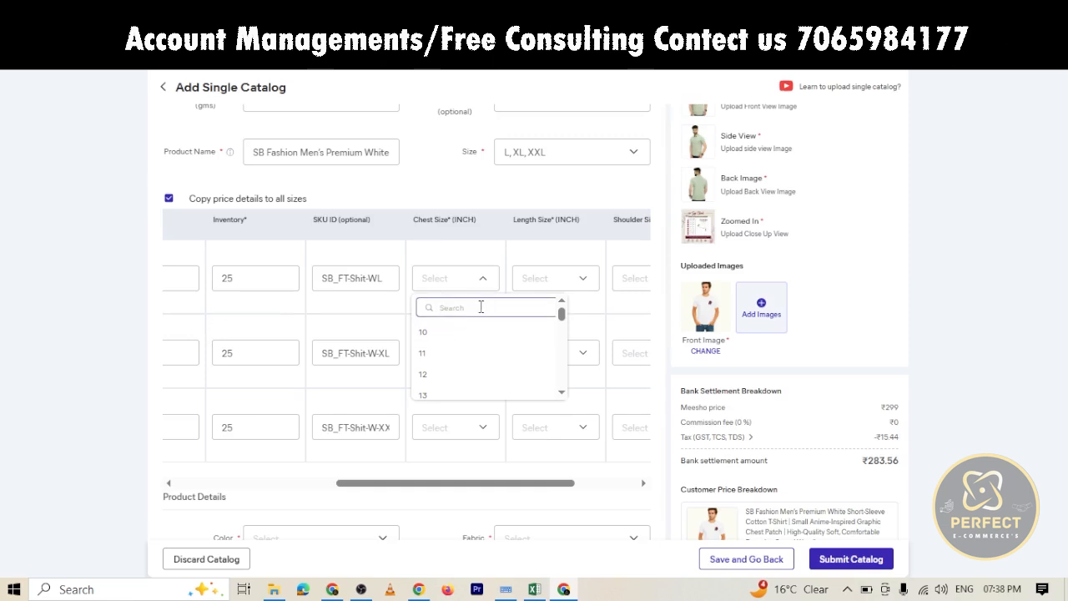
pyautogui.write('19')
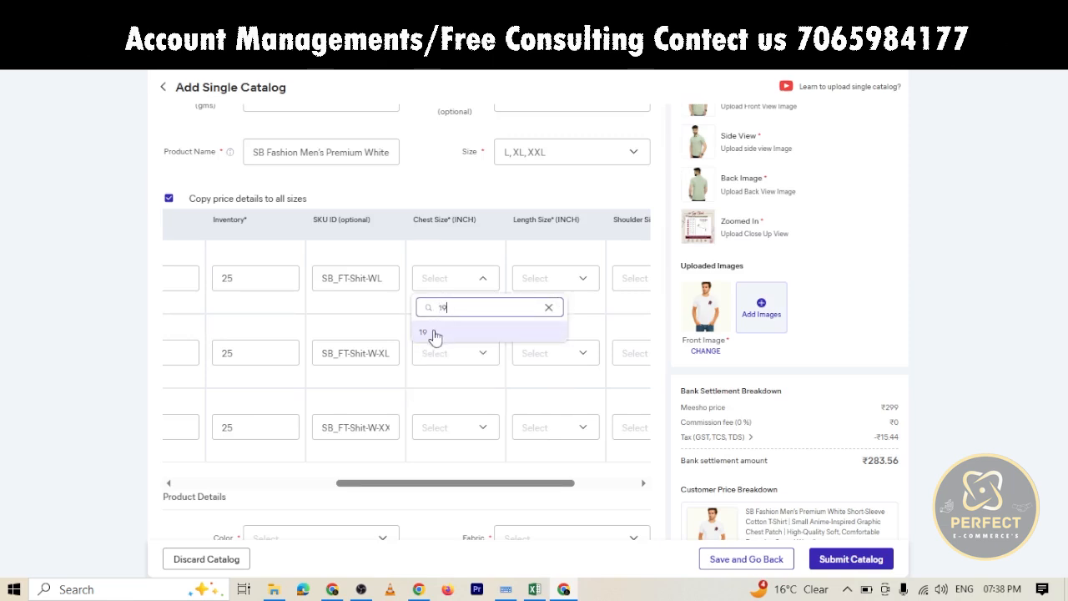
pyautogui.click(435, 332)
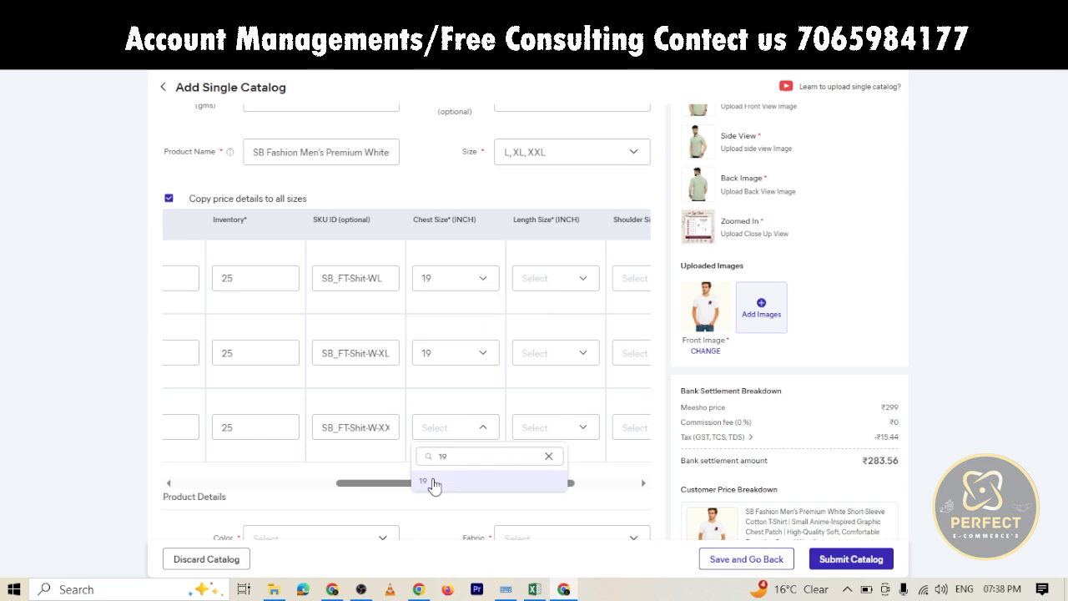
pyautogui.click(433, 483)
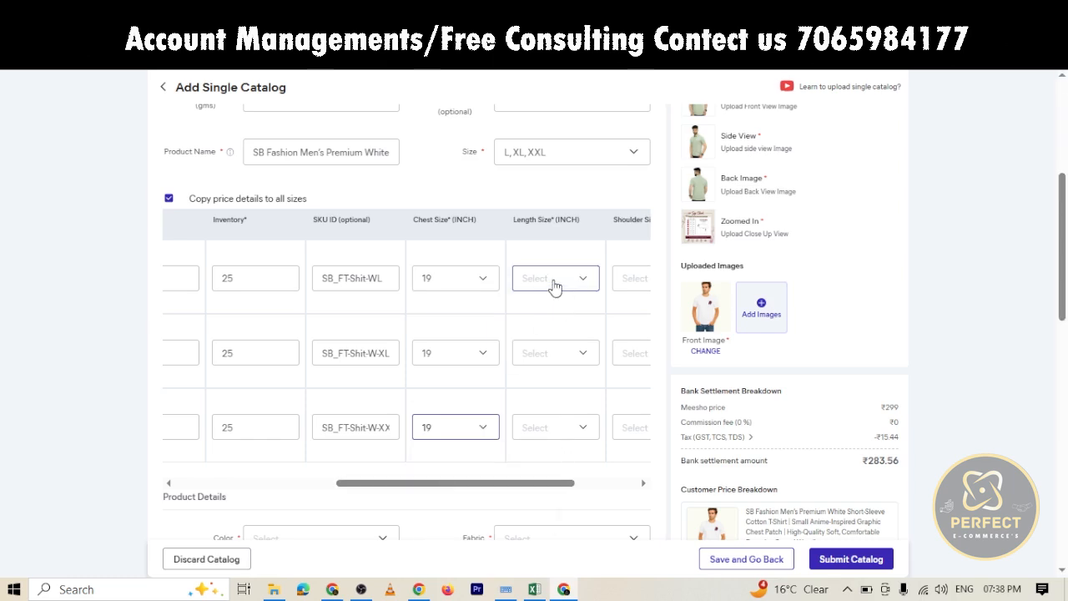
# - Set the length size to 27 inches for sizes L, XL and XXL
pyautogui.click(555, 284)
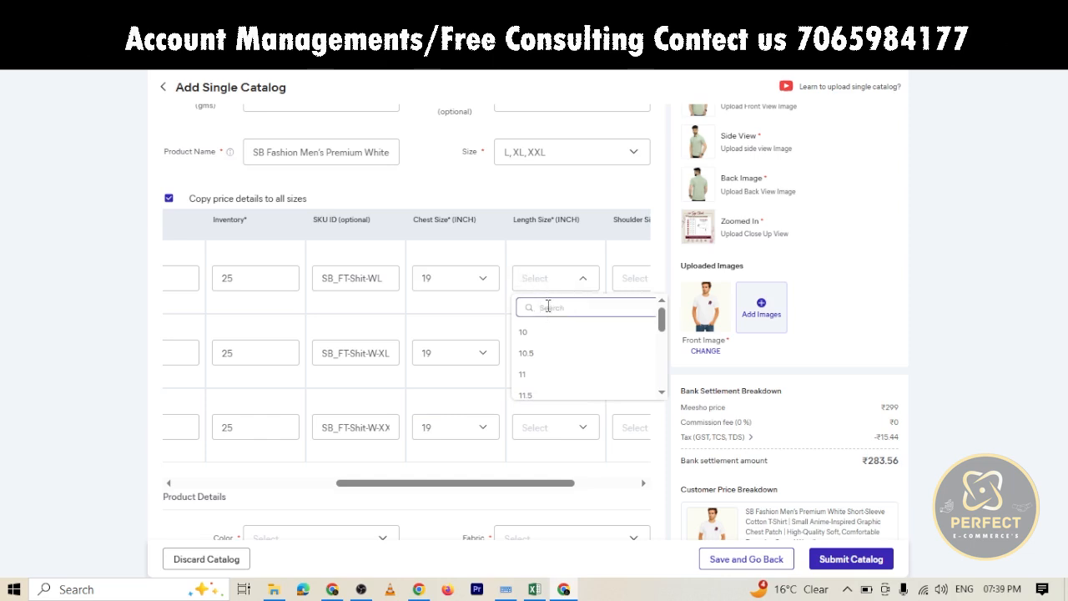
pyautogui.write('27')
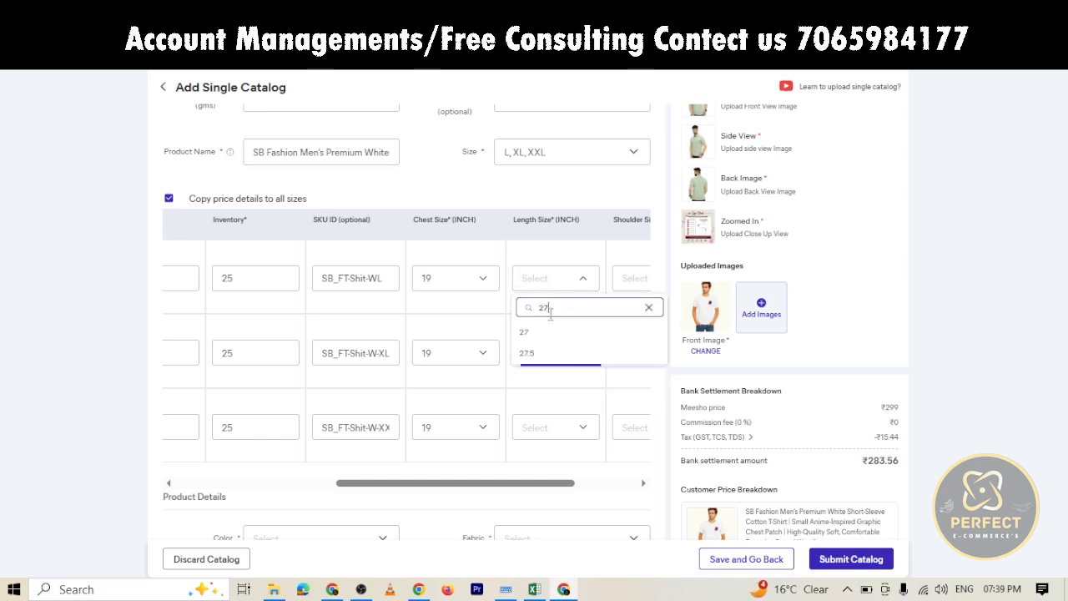
pyautogui.click(538, 333)
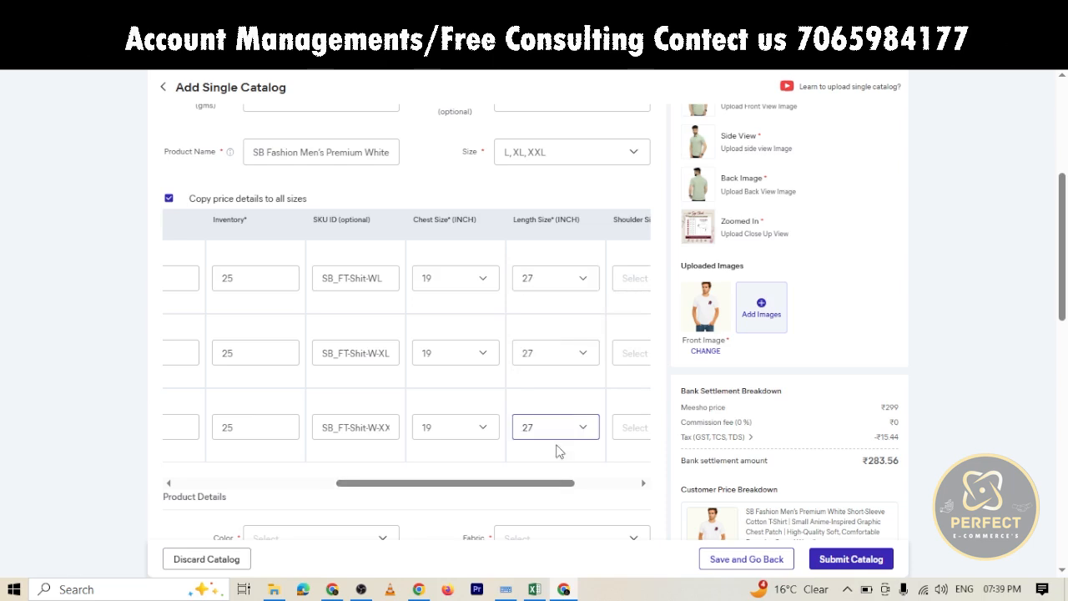
# - Set the shoulder size to 15 inches for sizes L, XL and XXL
pyautogui.moveTo(567, 482); pyautogui.dragTo(619, 486)
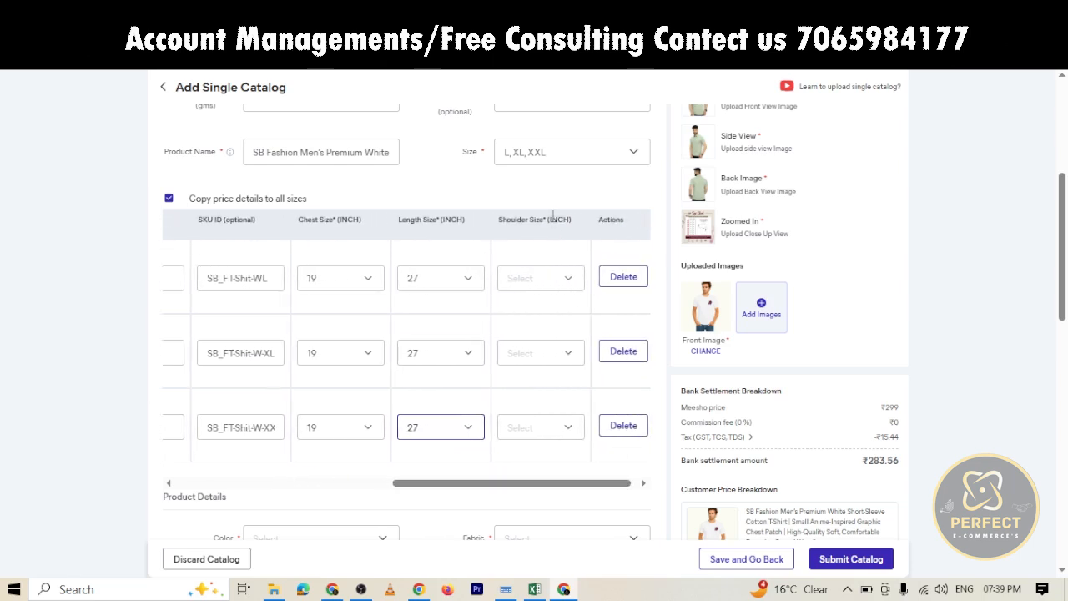
pyautogui.click(533, 283)
pyautogui.click(537, 308)
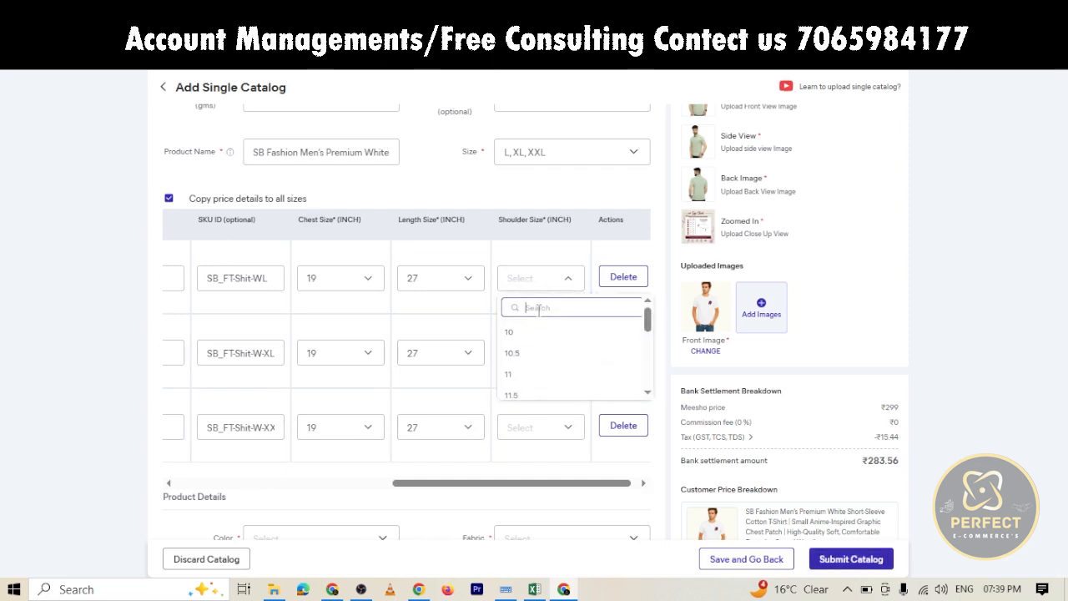
pyautogui.write('15')
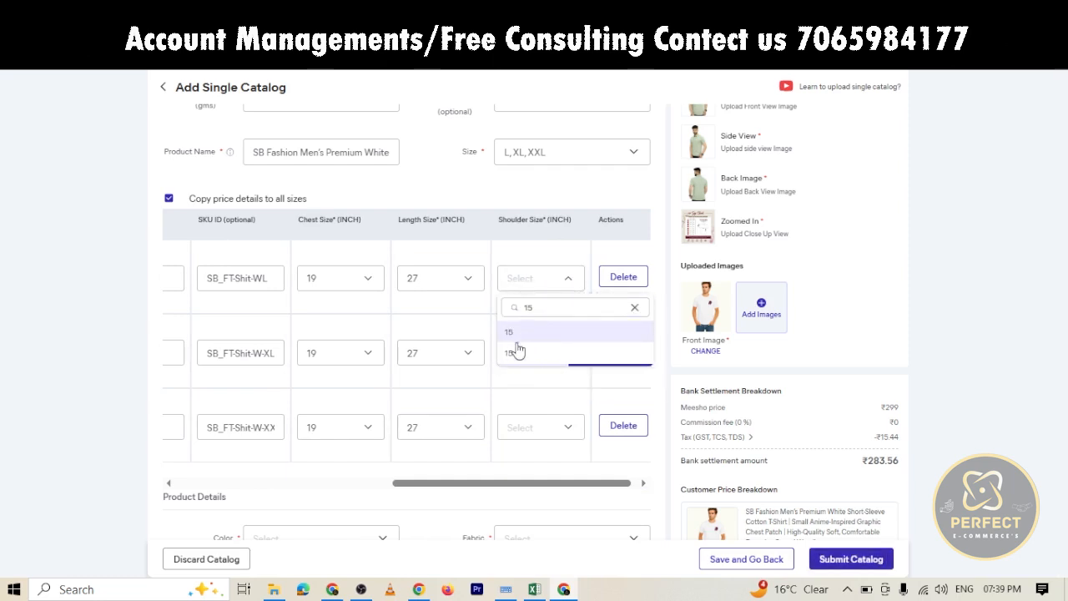
pyautogui.click(517, 341)
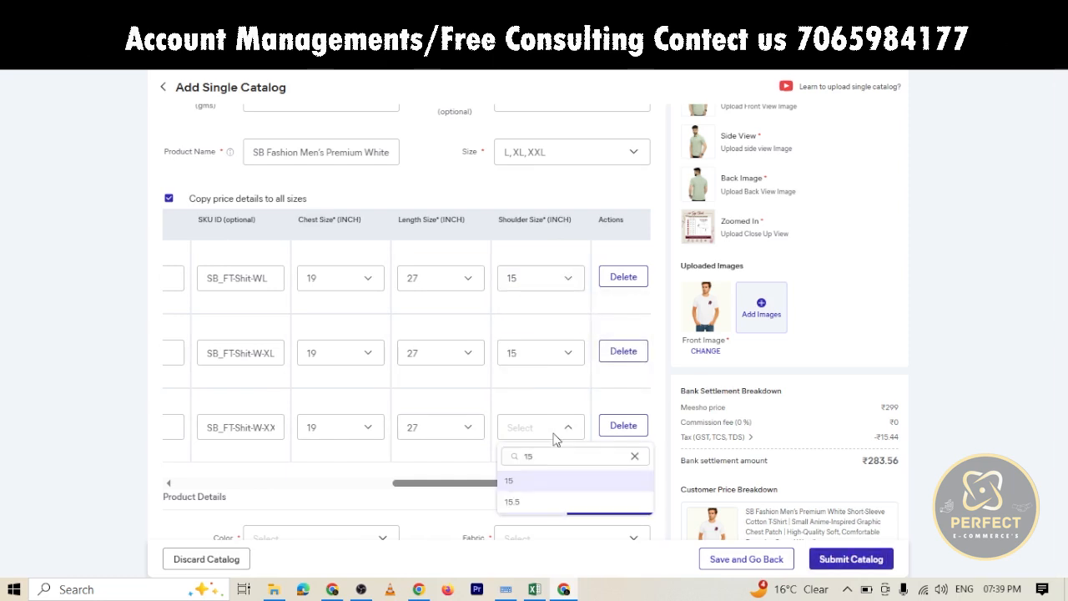
pyautogui.click(512, 482)
# - Set the T-shirt's color to White in the product details
pyautogui.moveTo(511, 483); pyautogui.dragTo(255, 443)
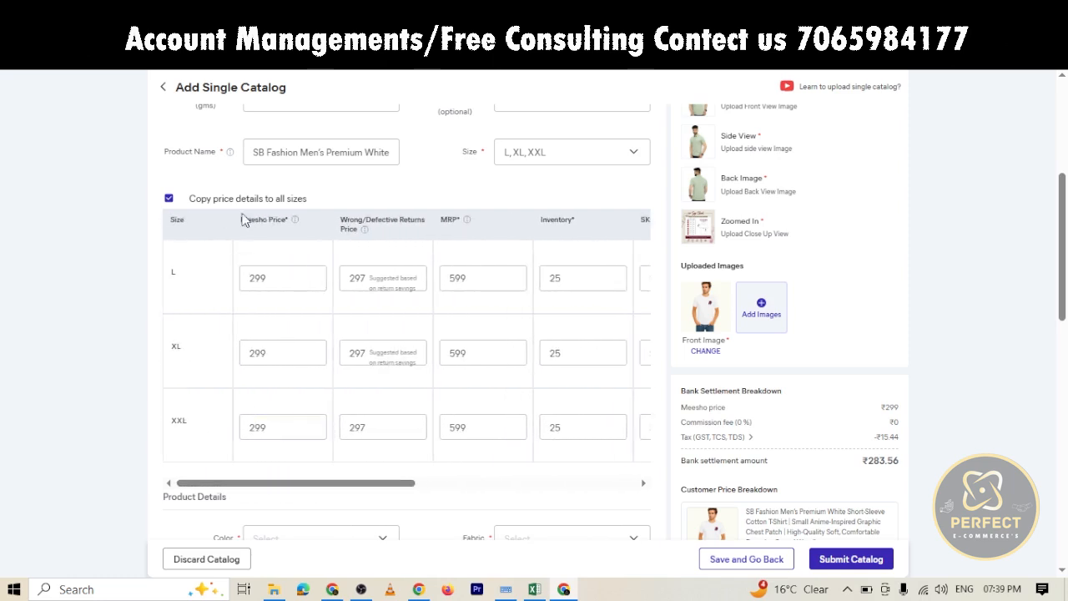
pyautogui.scroll(-1, 360, 259)
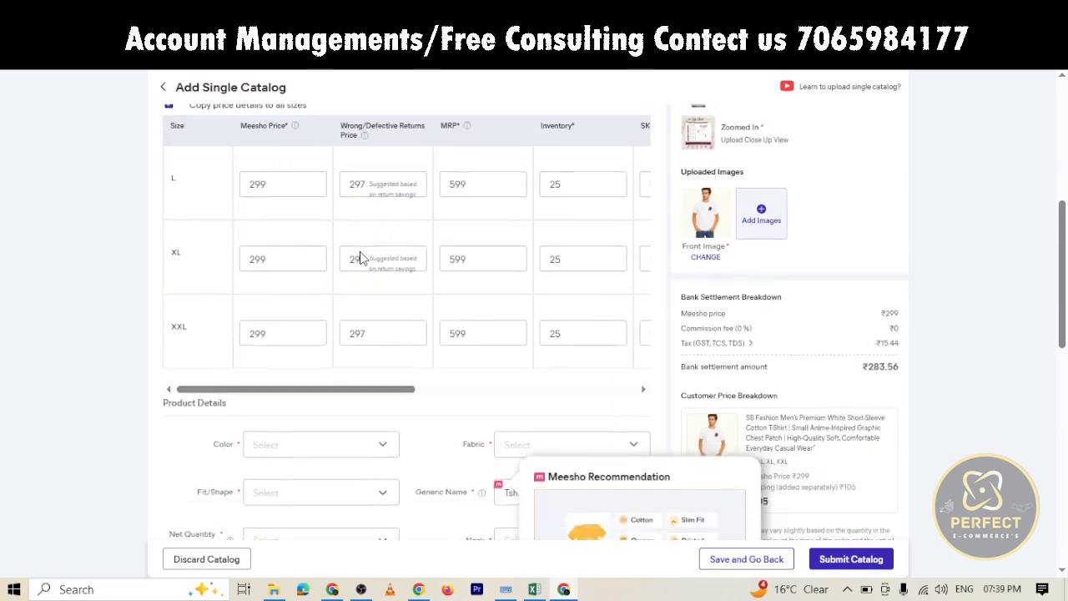
pyautogui.scroll(-2, 360, 259)
pyautogui.scroll(-1, 362, 258)
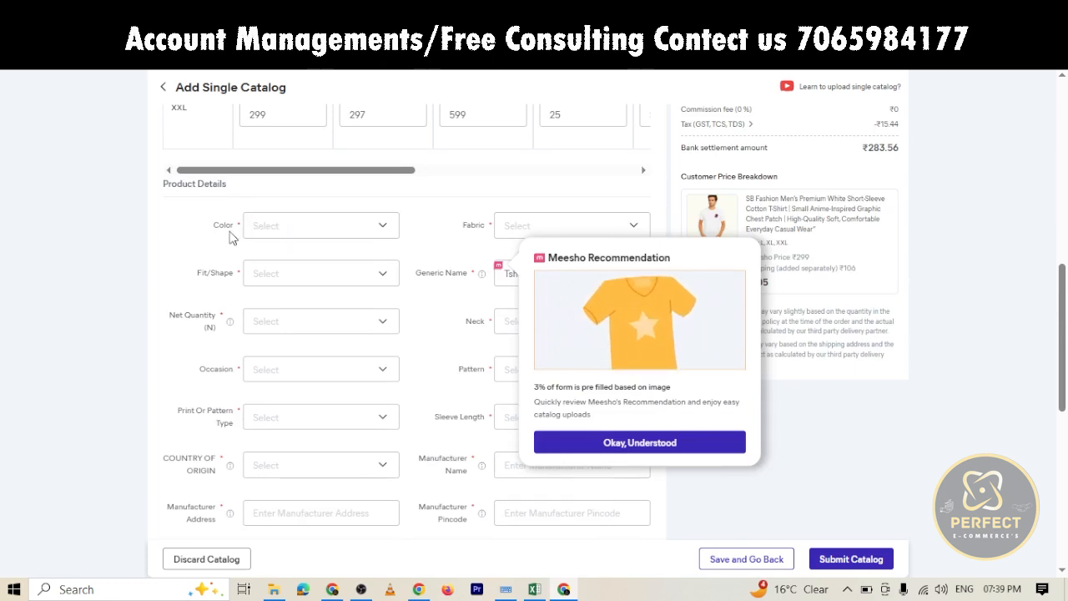
pyautogui.click(278, 227)
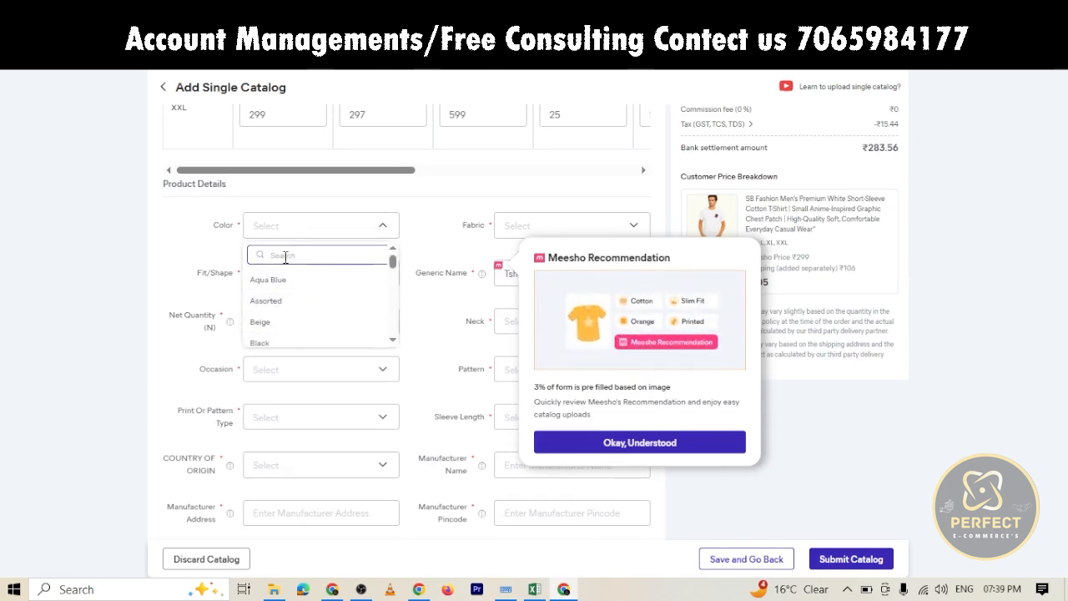
pyautogui.write('w')
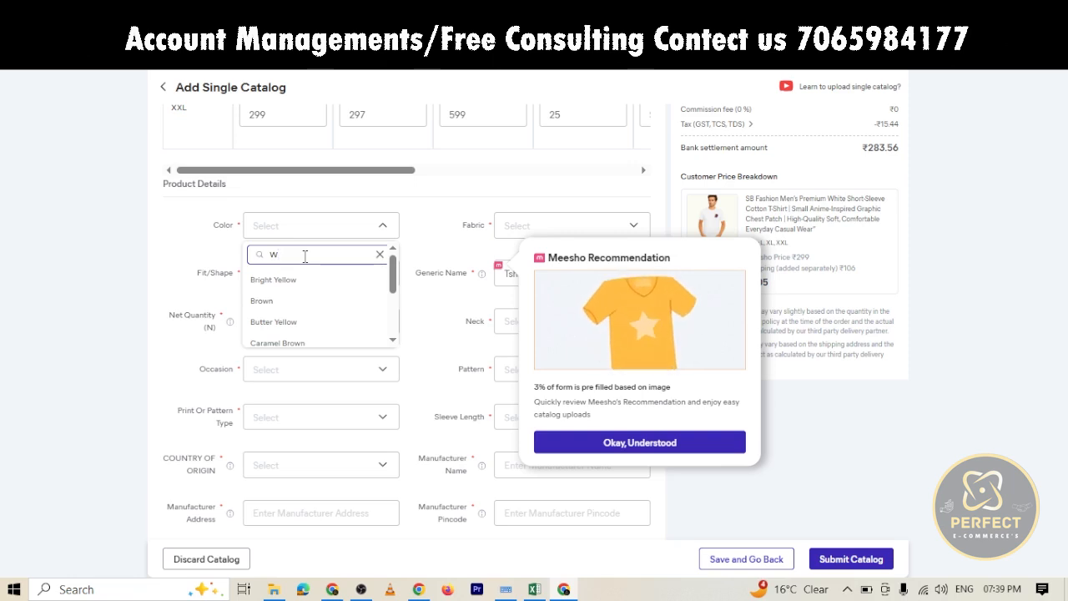
pyautogui.write('h')
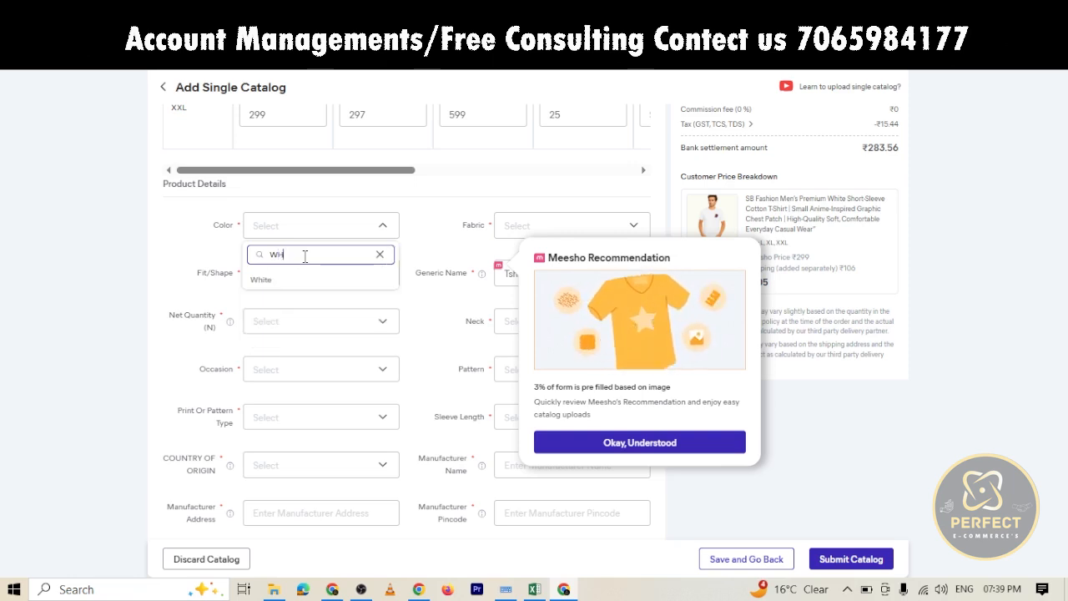
pyautogui.click(279, 283)
# - Look through the matching cotton fabric options and set the fabric to Cotton
pyautogui.click(552, 227)
pyautogui.write('c')
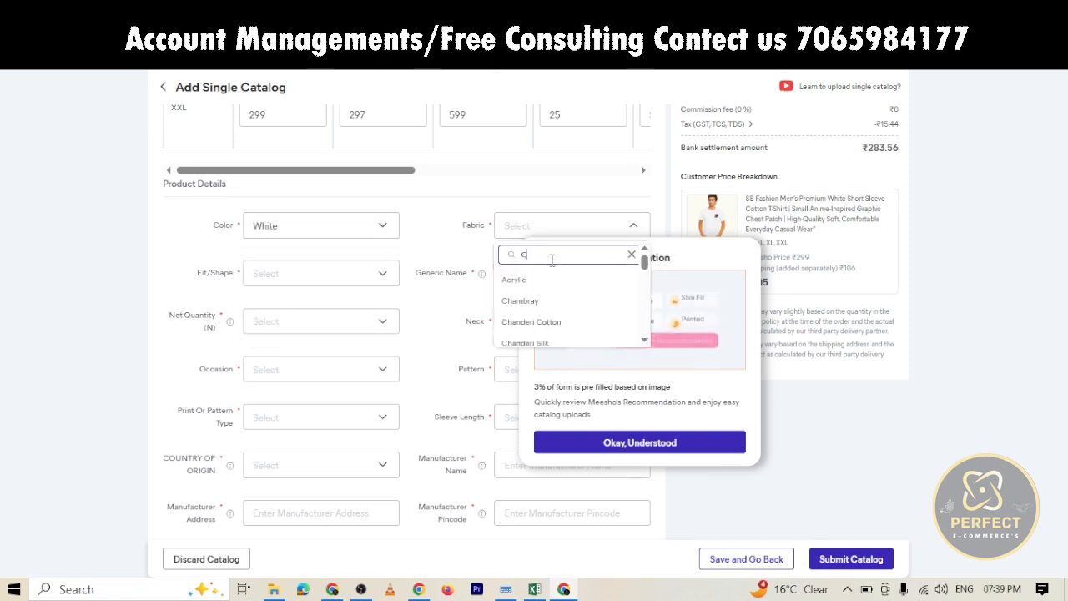
pyautogui.write('o')
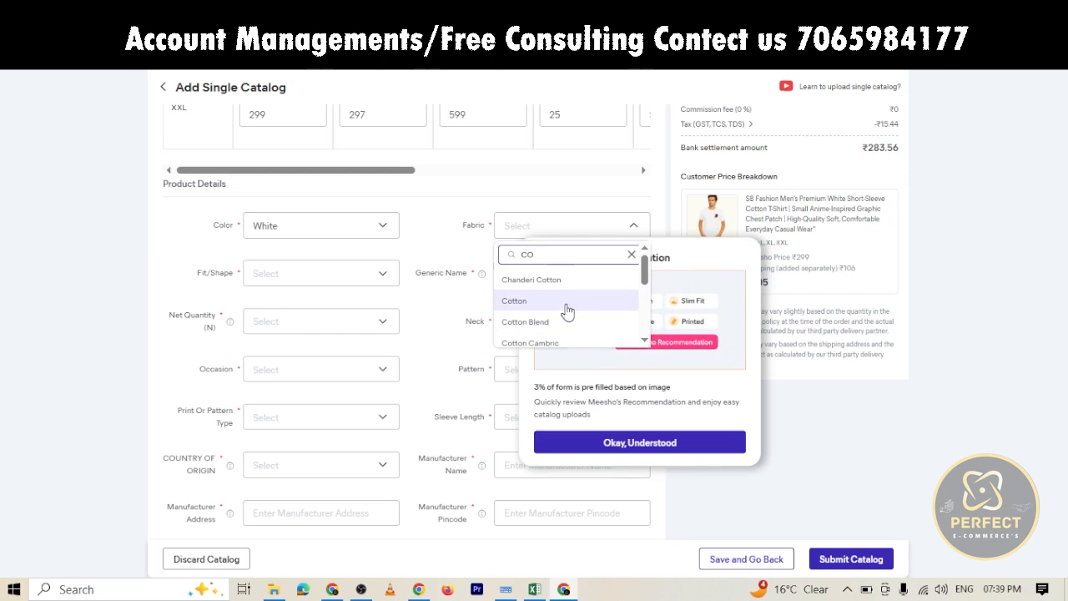
pyautogui.scroll(-2, 565, 310)
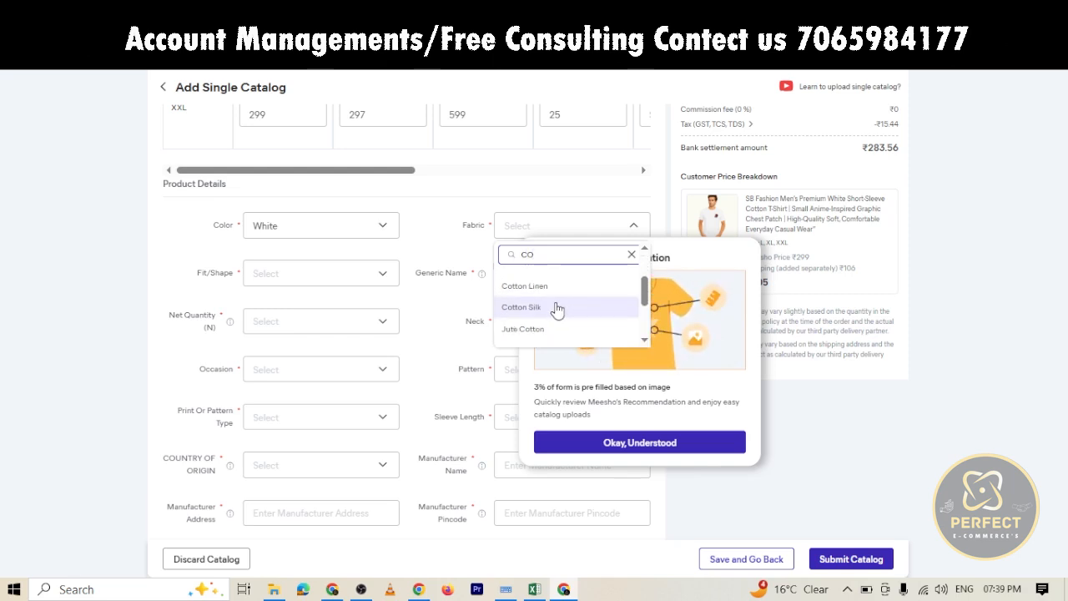
pyautogui.scroll(-3, 555, 307)
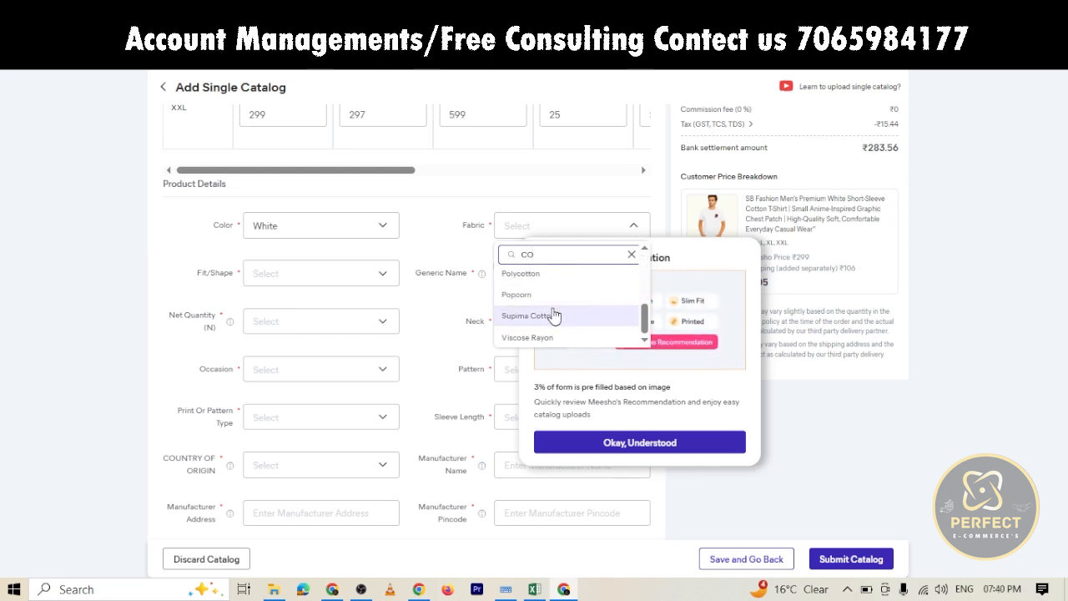
pyautogui.scroll(5, 554, 313)
pyautogui.click(515, 305)
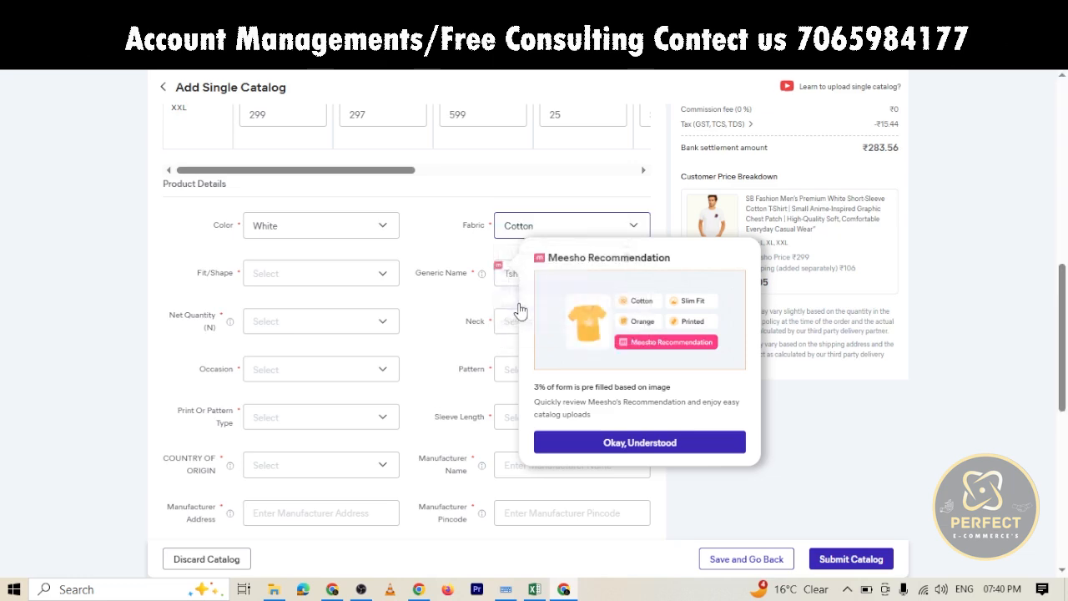
# - Set the fit/shape to Regular and dismiss the Meesho recommendation pop-up
pyautogui.click(275, 276)
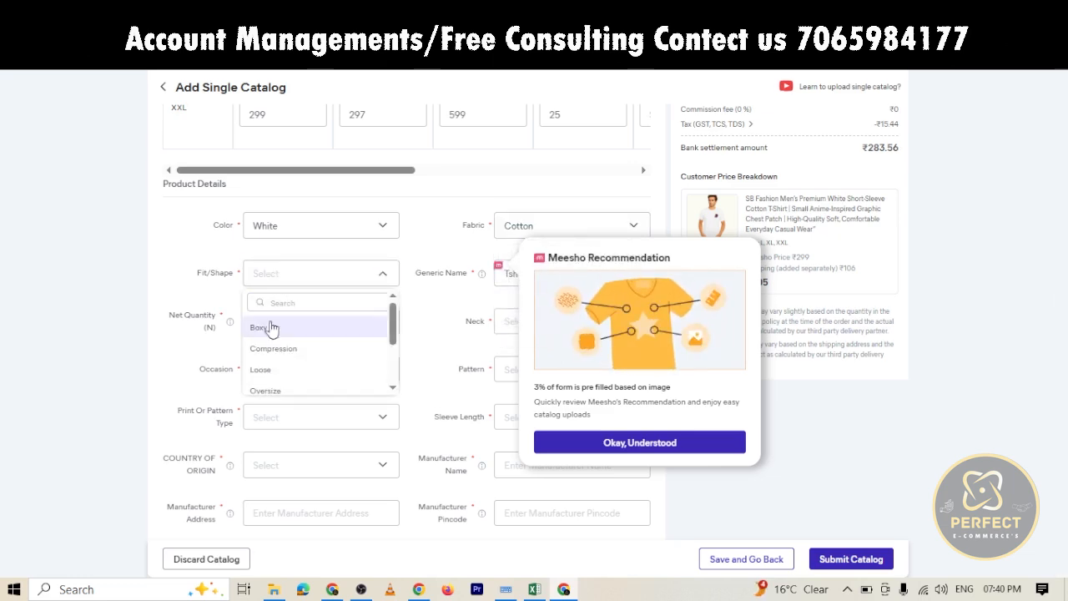
pyautogui.scroll(-3, 305, 366)
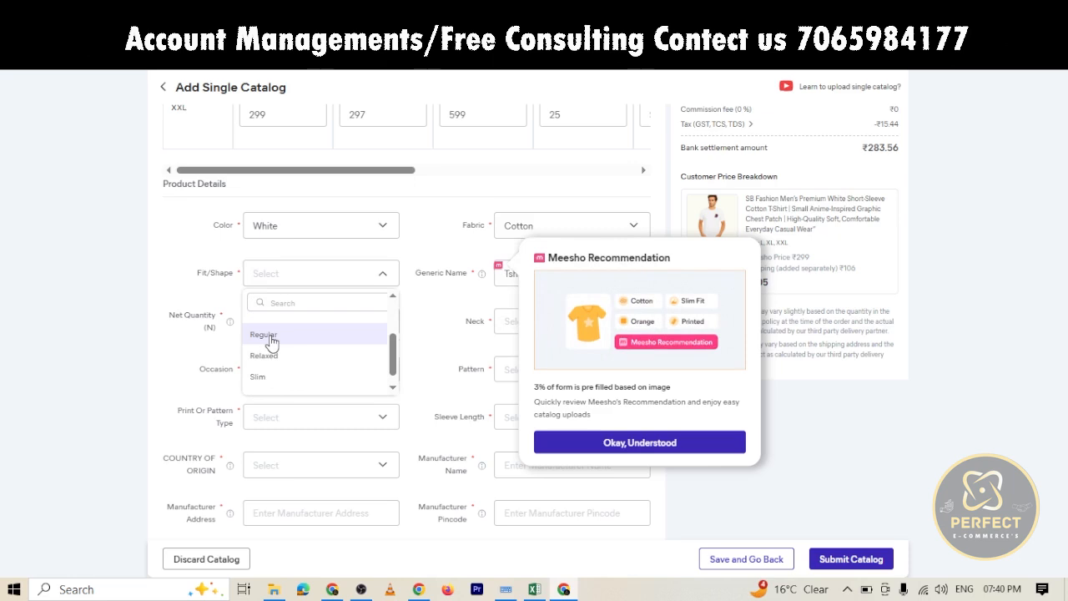
pyautogui.click(269, 338)
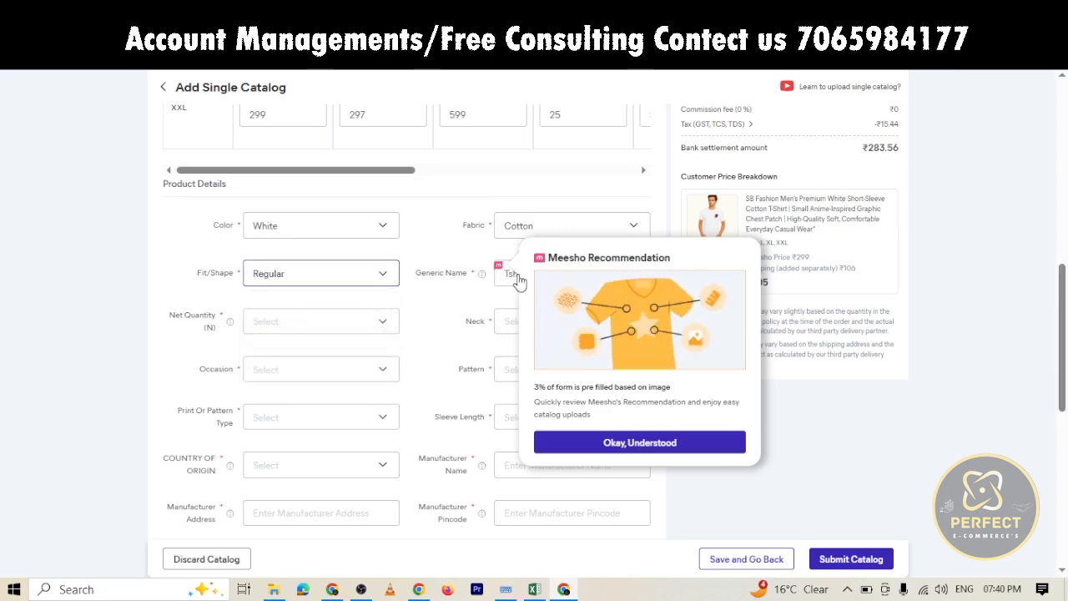
pyautogui.click(586, 442)
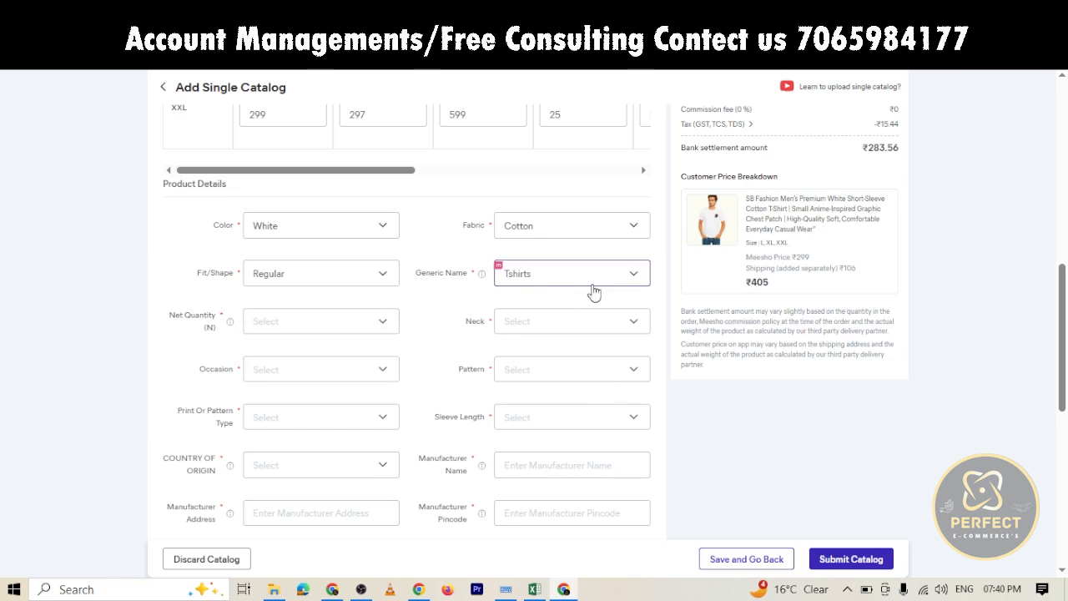
# - Set the net quantity to 1 and the neck type to Round
pyautogui.click(302, 322)
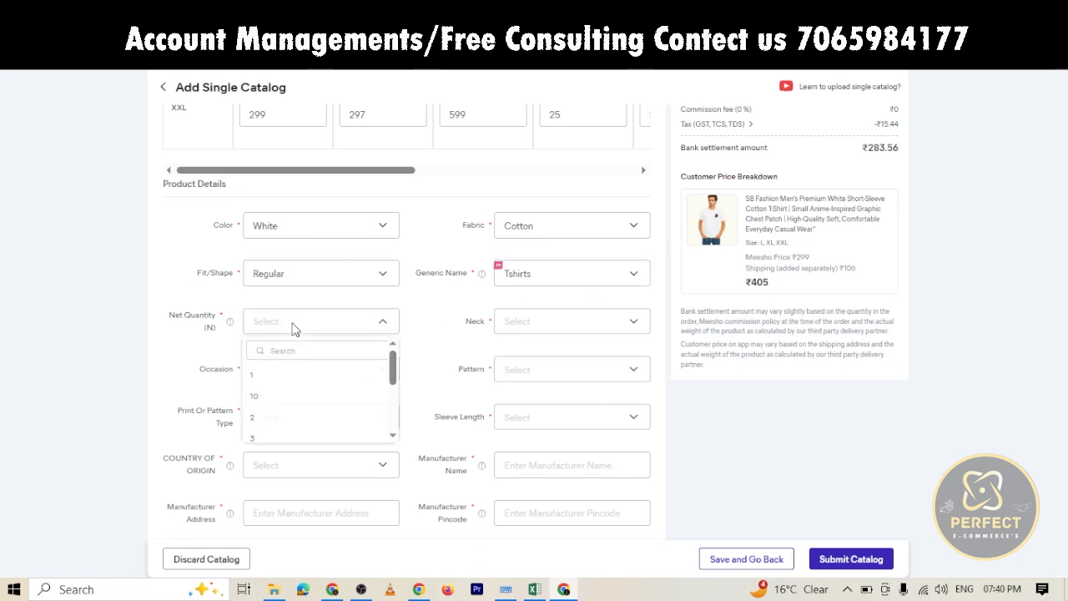
pyautogui.click(259, 380)
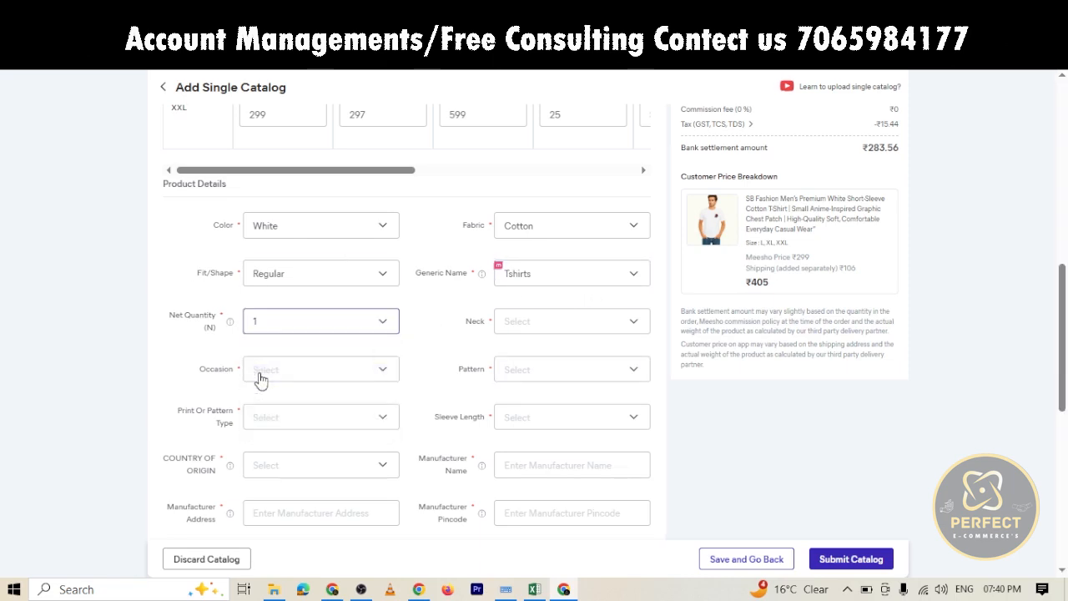
pyautogui.click(549, 329)
pyautogui.click(532, 353)
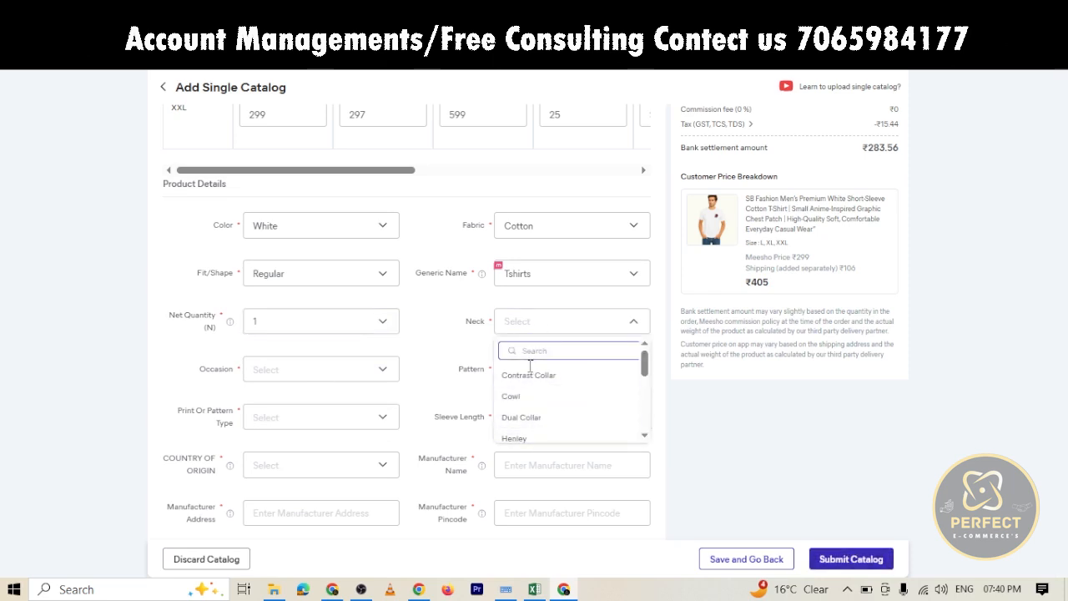
pyautogui.write('R')
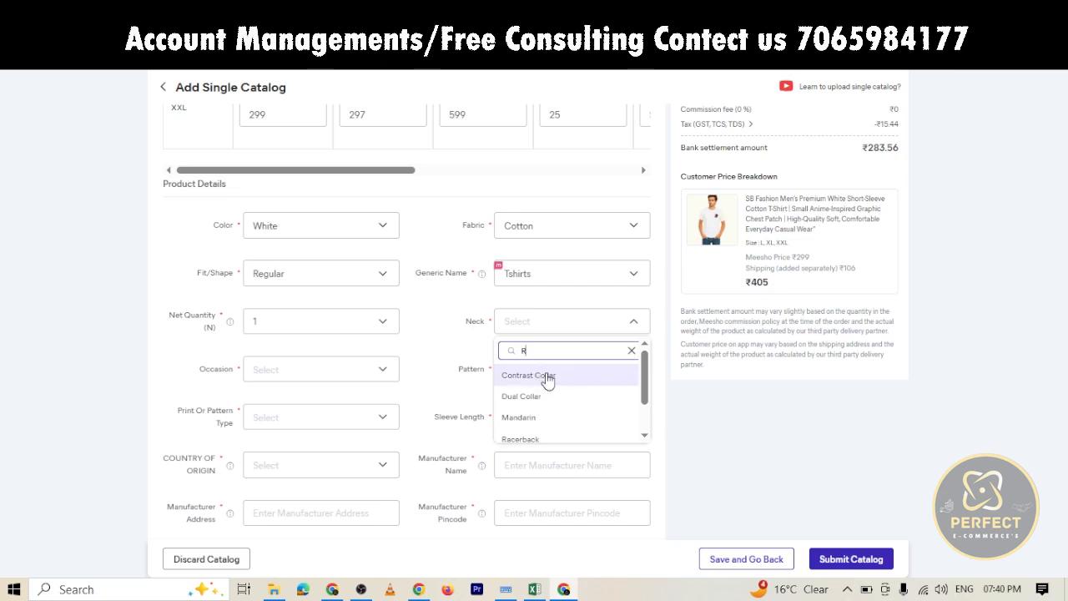
pyautogui.write('O')
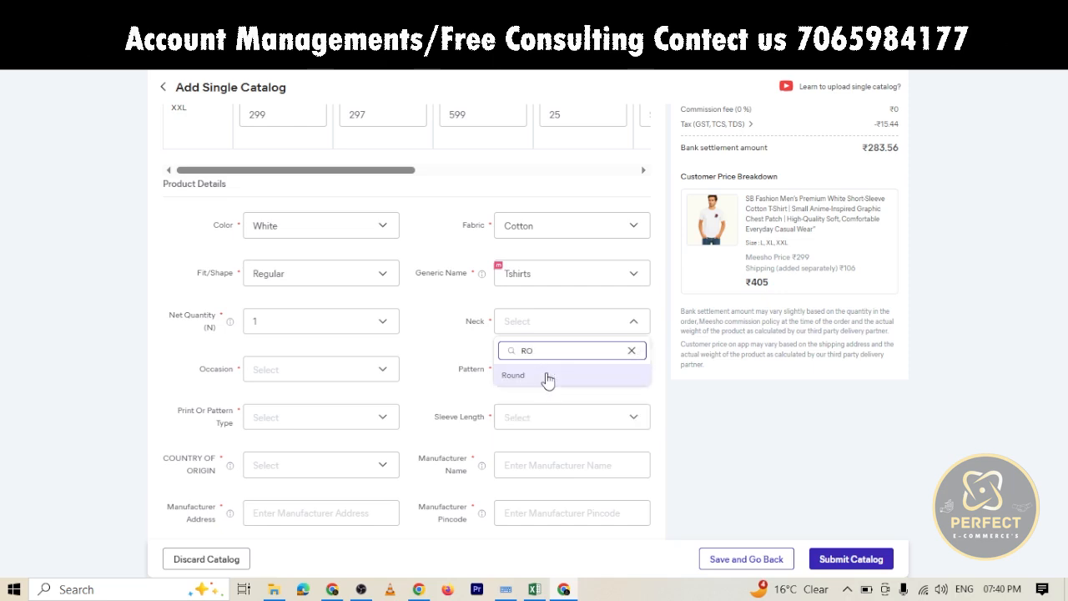
pyautogui.click(550, 378)
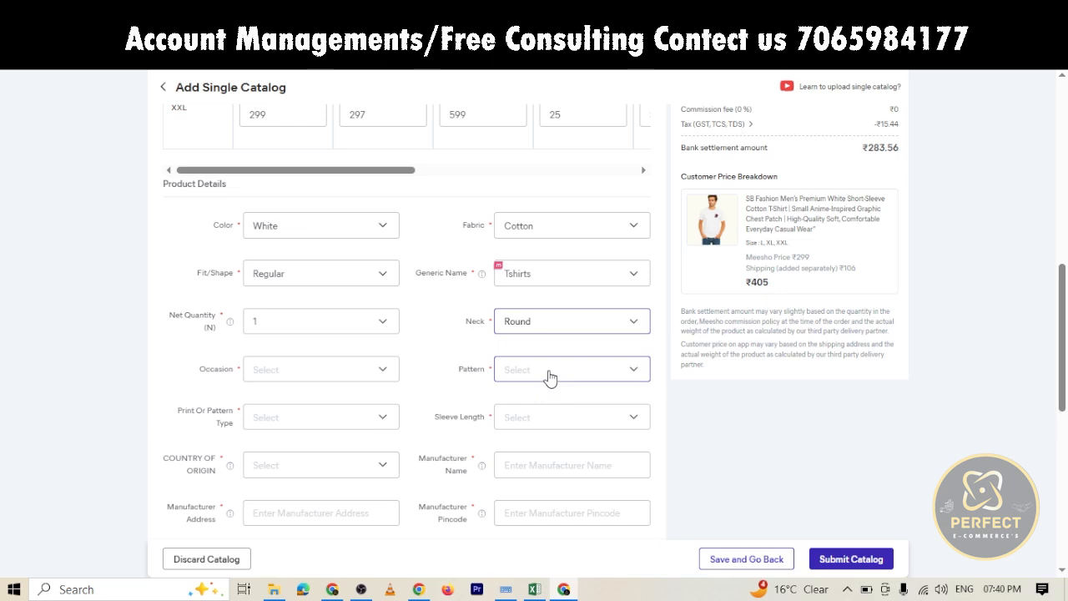
# - Set the occasion to Casual and the pattern to Printed
pyautogui.click(377, 373)
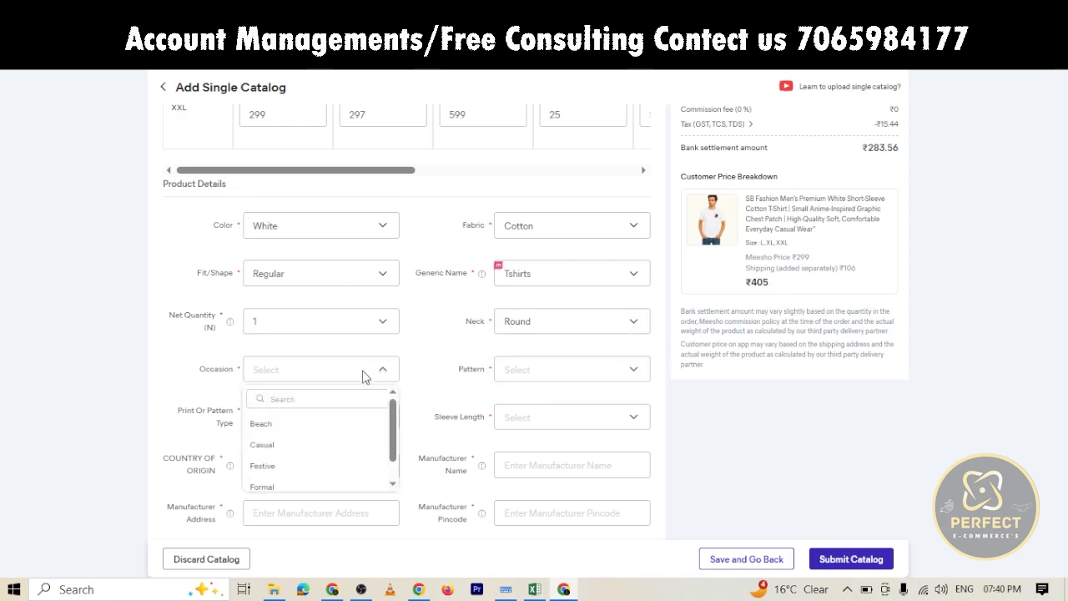
pyautogui.click(262, 445)
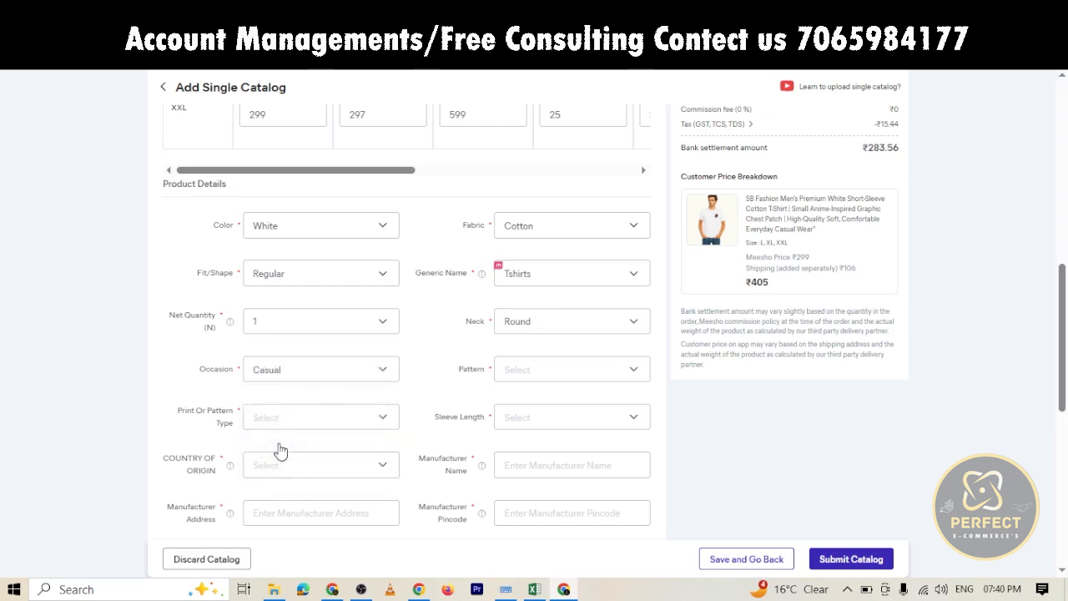
pyautogui.click(564, 371)
pyautogui.scroll(-2, 552, 449)
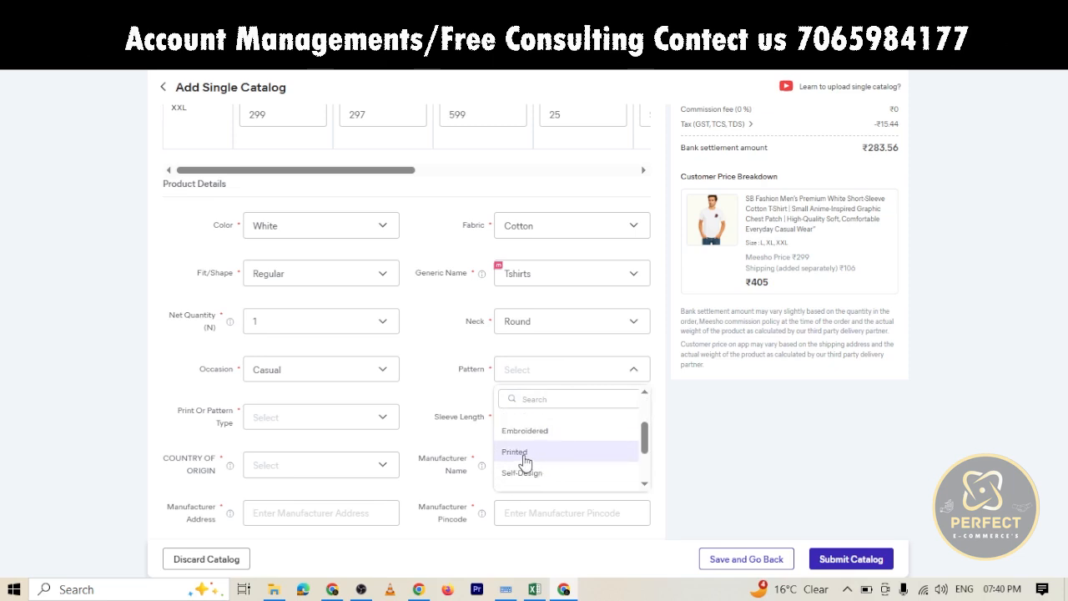
pyautogui.click(528, 455)
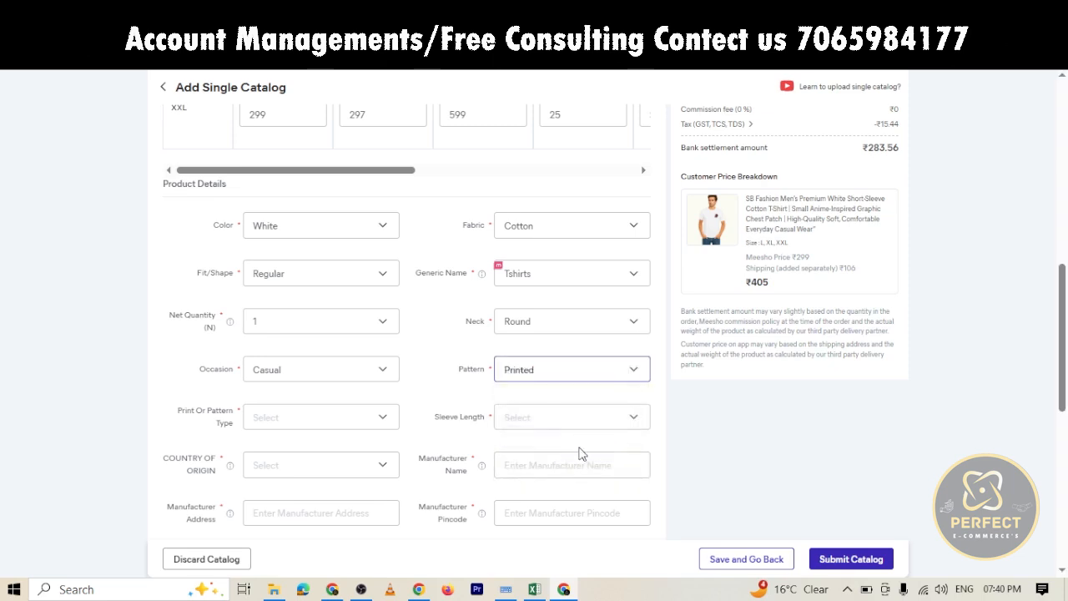
# - Look through the print or pattern type options and set the print or pattern type to 3D Print
pyautogui.click(305, 425)
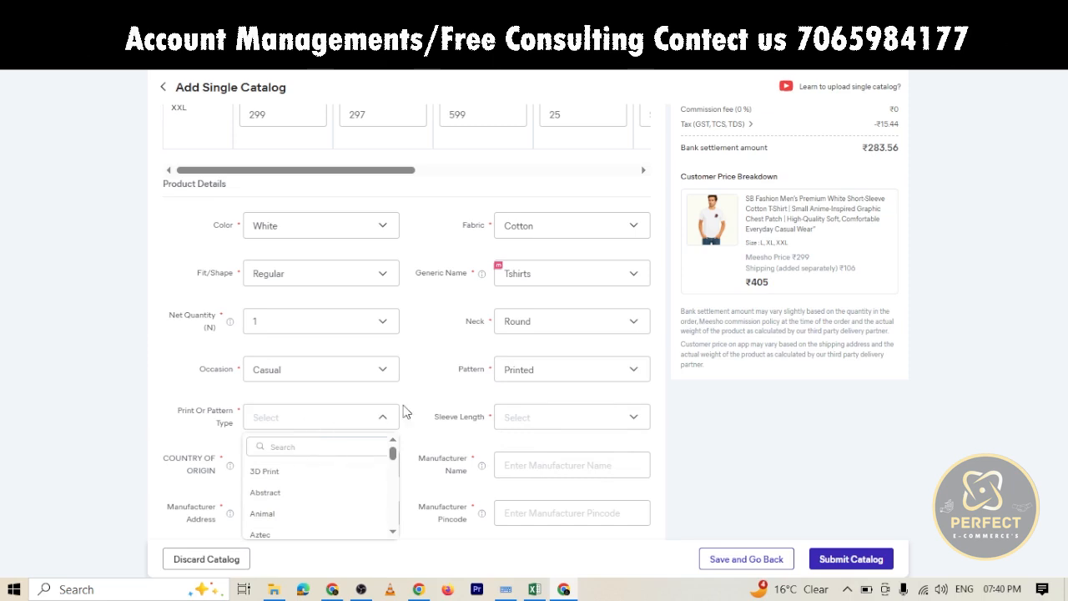
pyautogui.click(283, 477)
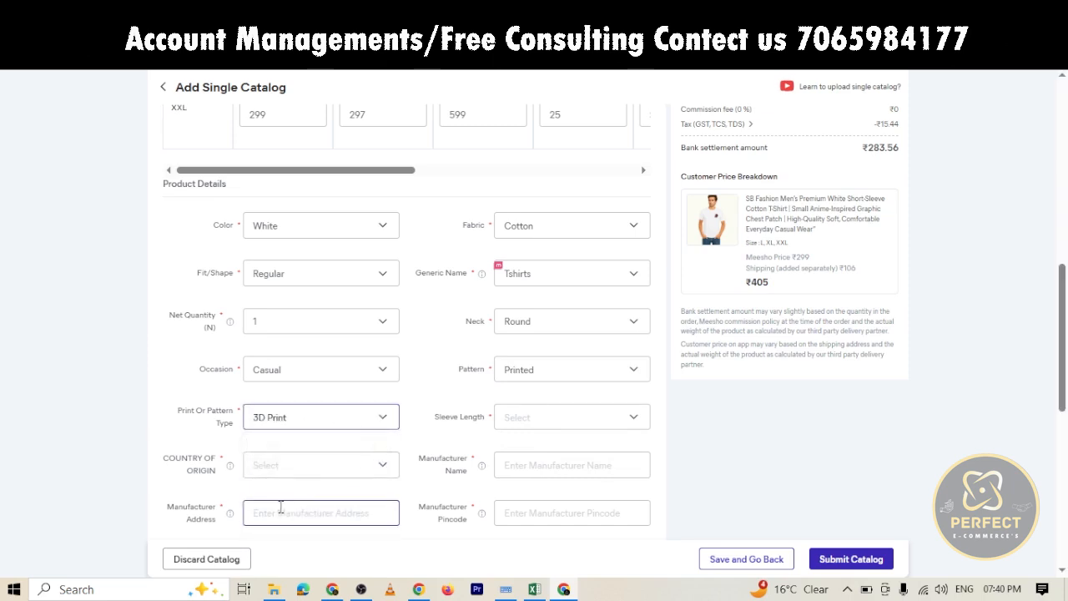
pyautogui.click(301, 417)
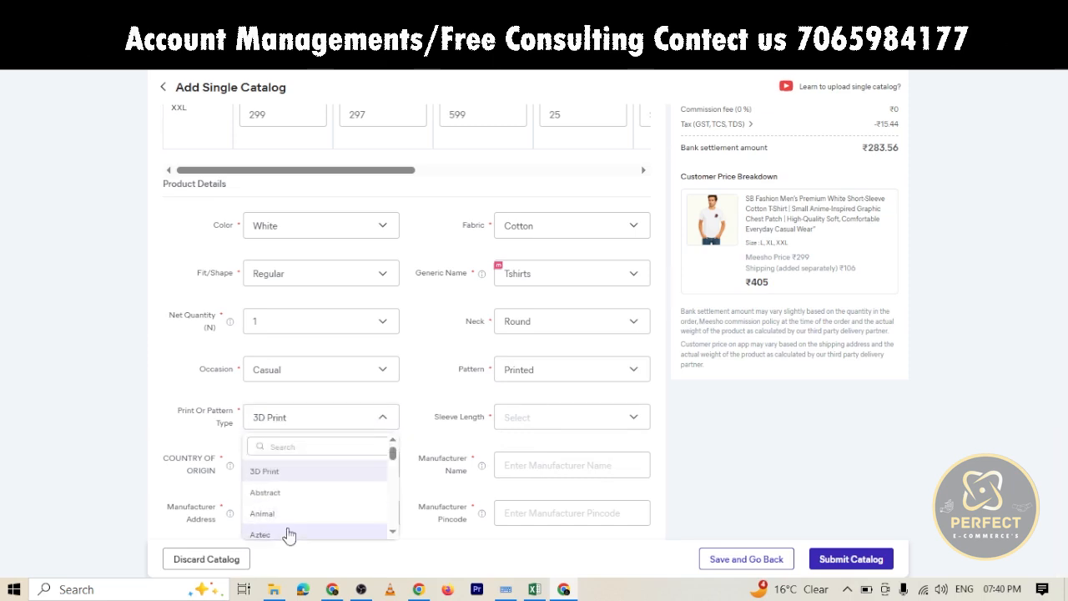
pyautogui.scroll(-5, 293, 519)
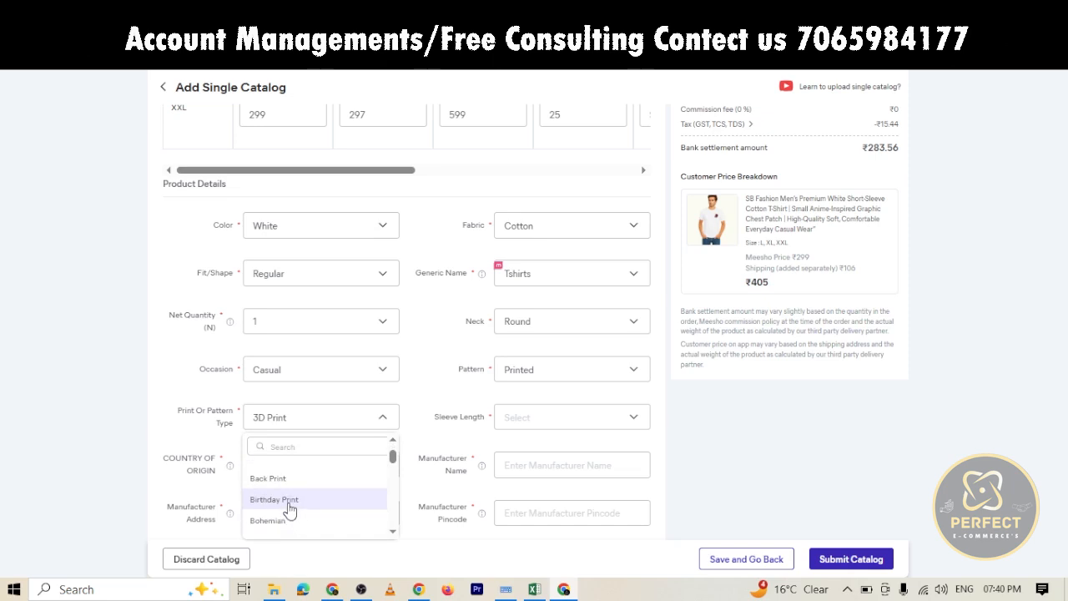
pyautogui.scroll(-4, 288, 493)
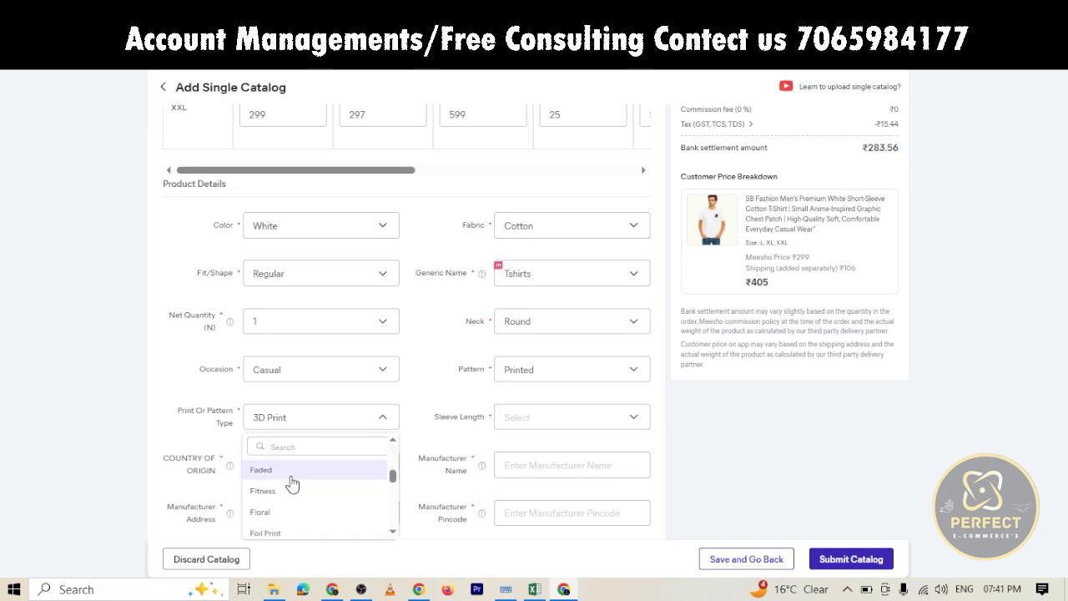
pyautogui.scroll(-3, 292, 484)
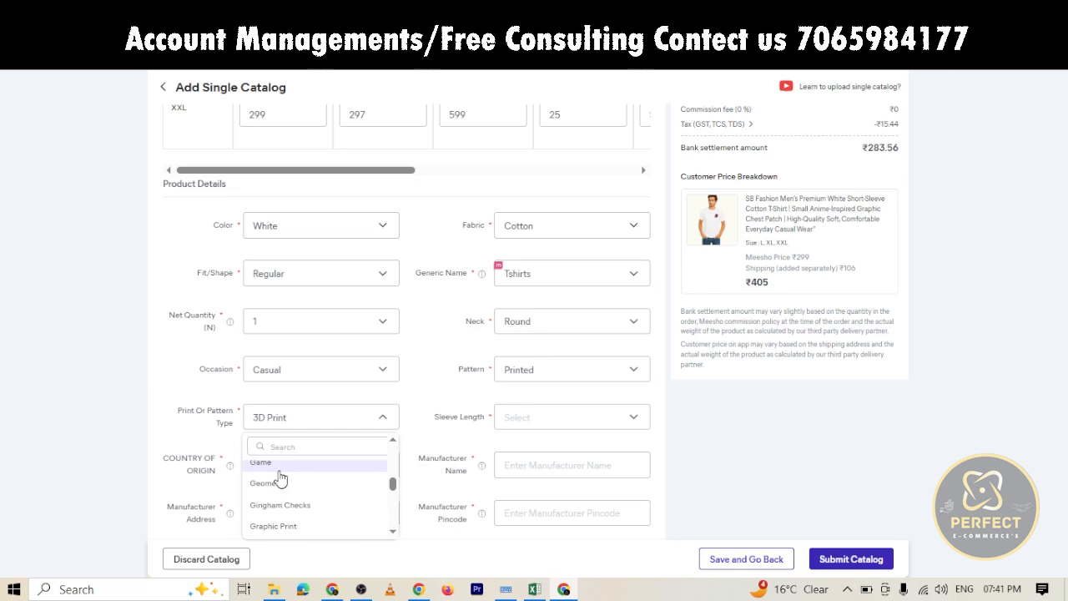
pyautogui.scroll(12, 280, 478)
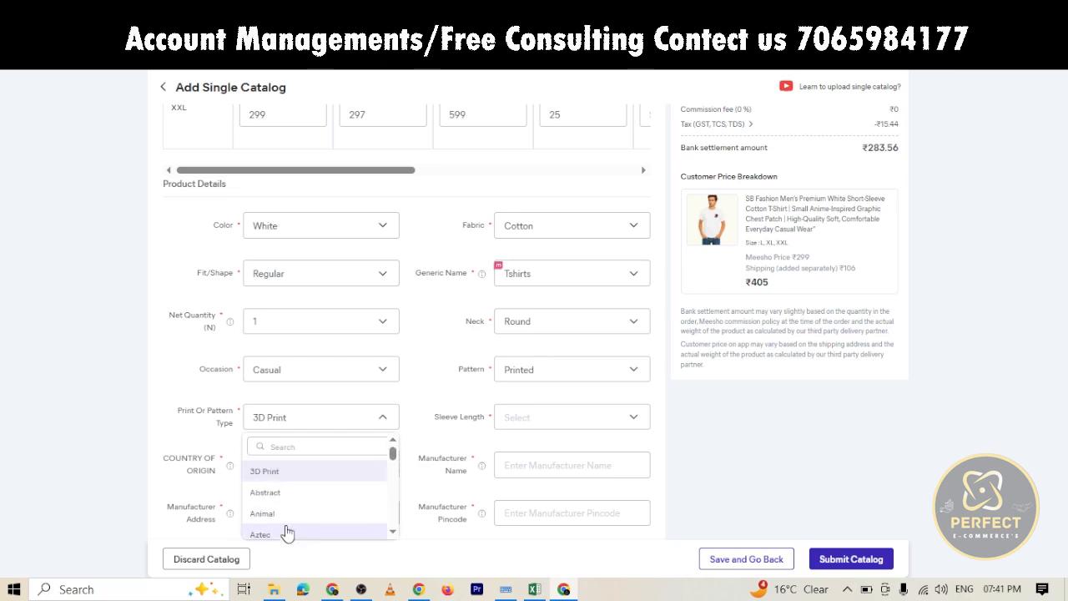
pyautogui.click(278, 474)
# - Set the sleeve length to Short Sleeves and the country of origin to India
pyautogui.click(531, 428)
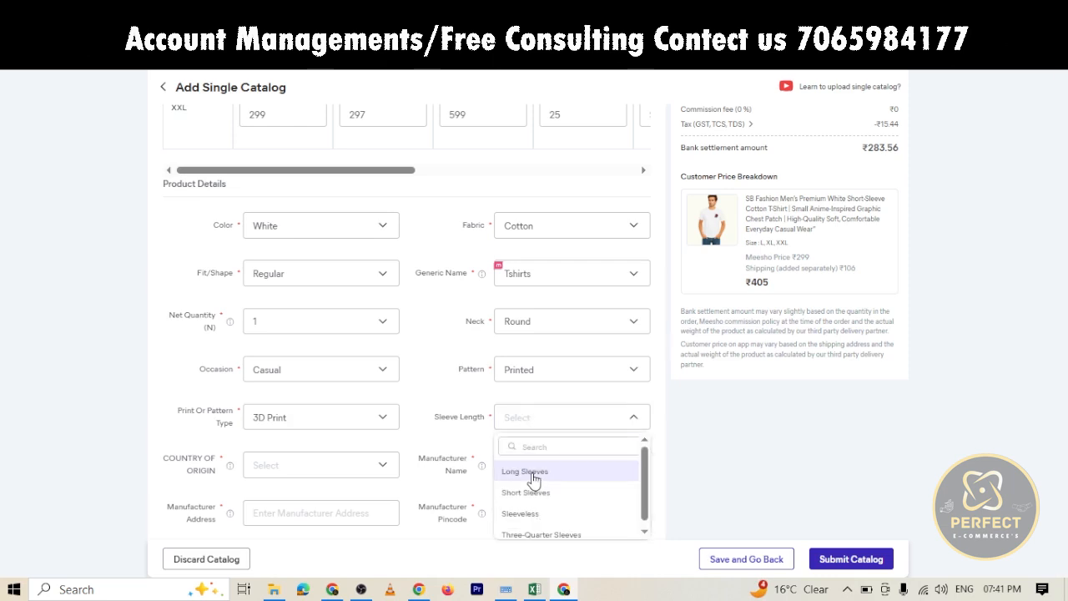
pyautogui.click(534, 474)
pyautogui.click(531, 422)
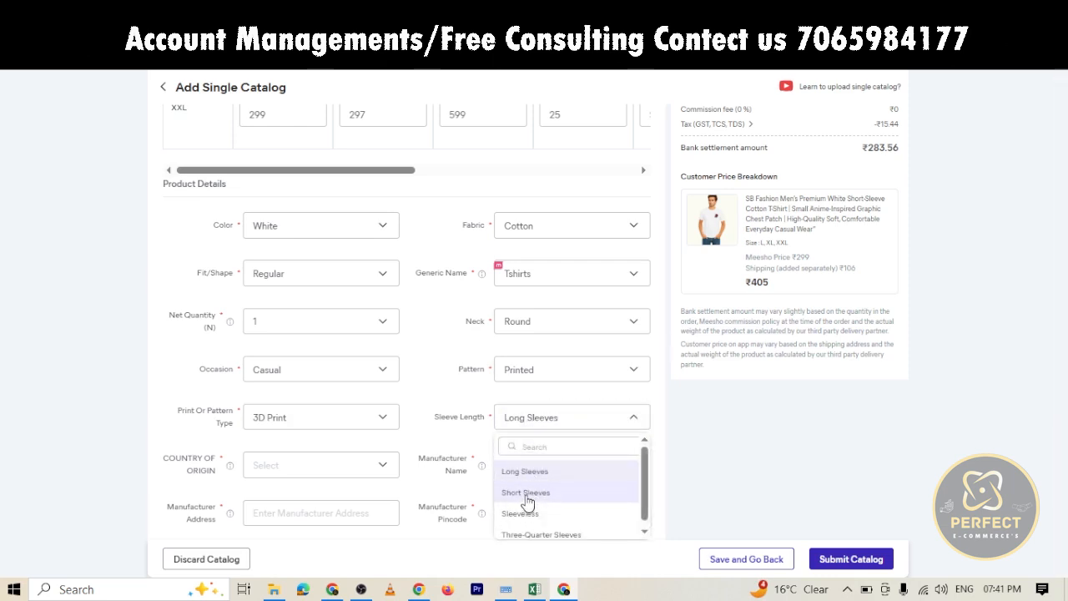
pyautogui.click(528, 494)
pyautogui.scroll(-1, 211, 293)
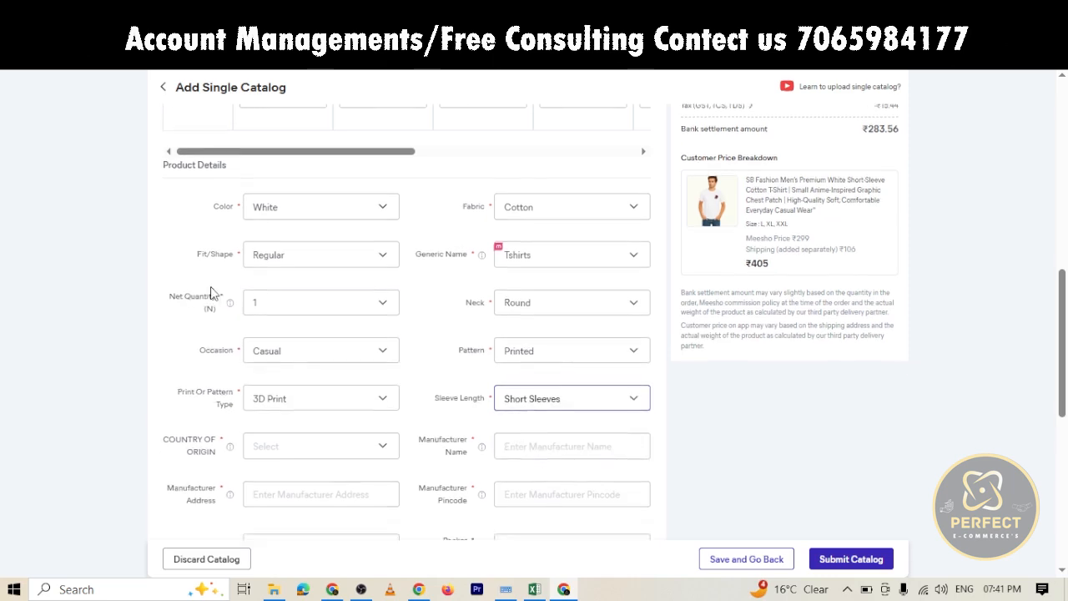
pyautogui.scroll(-1, 210, 292)
pyautogui.click(294, 389)
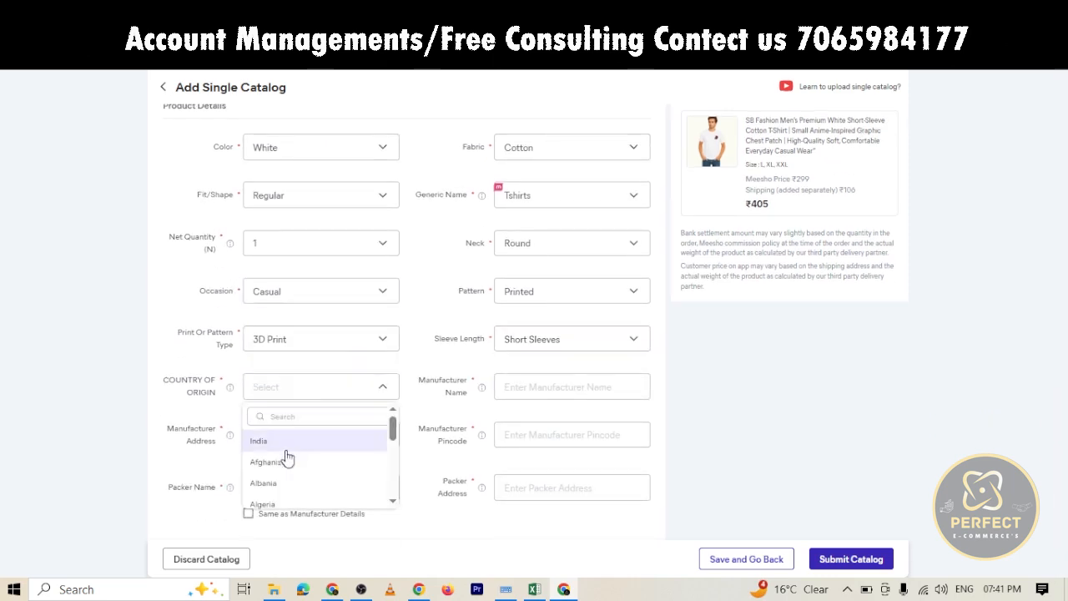
pyautogui.click(285, 445)
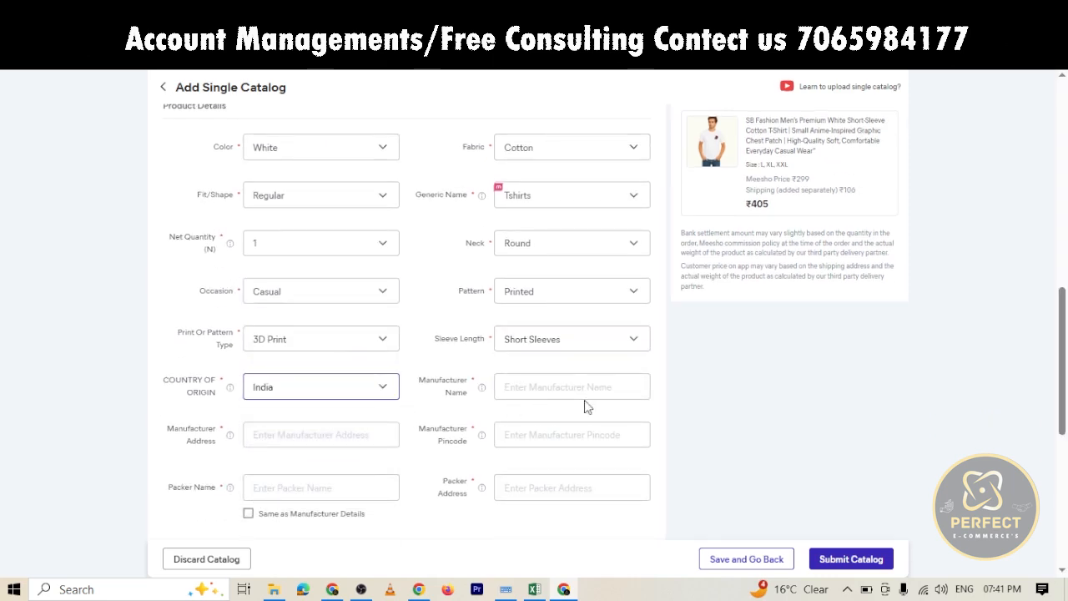
# - Copy the manufacturer name SB FashionS Store from the existing black T-shirt listing into the new catalog's manufacturer name
pyautogui.click(563, 387)
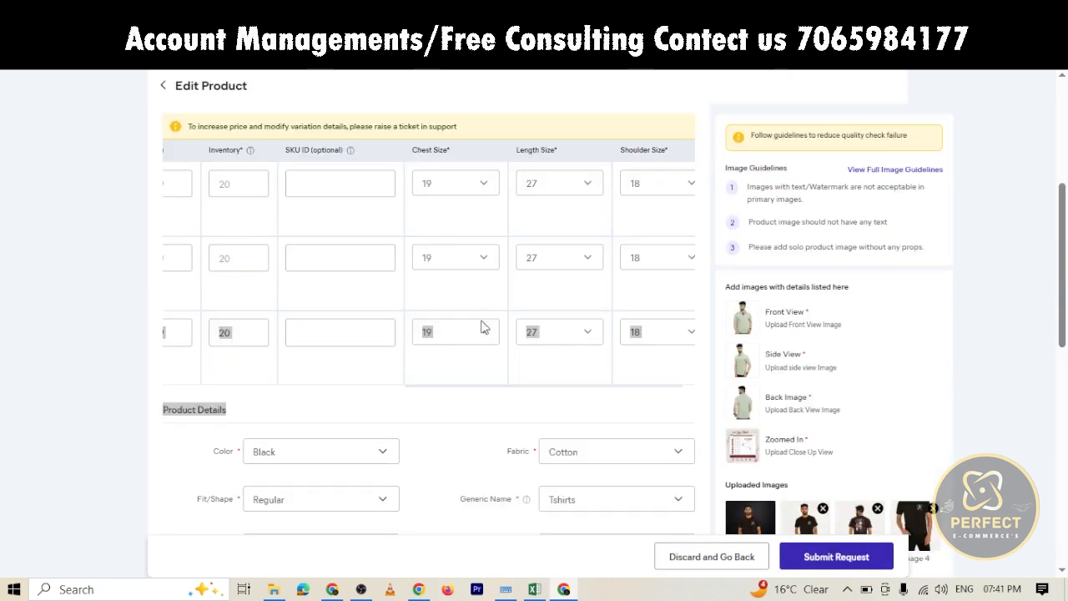
pyautogui.scroll(-5, 486, 327)
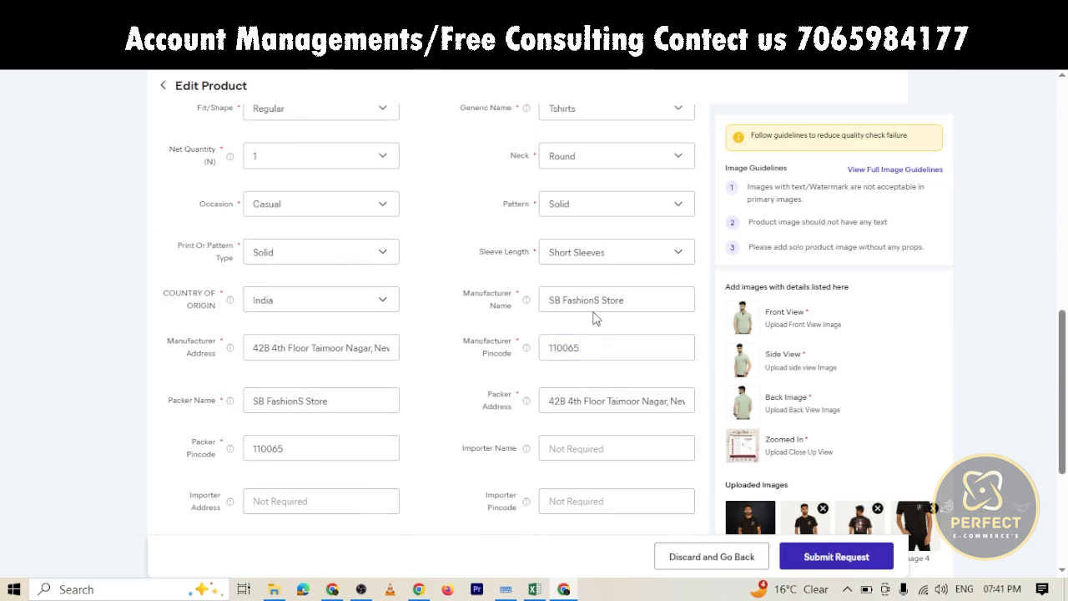
pyautogui.tripleClick(582, 300)
pyautogui.rightClick(582, 300)
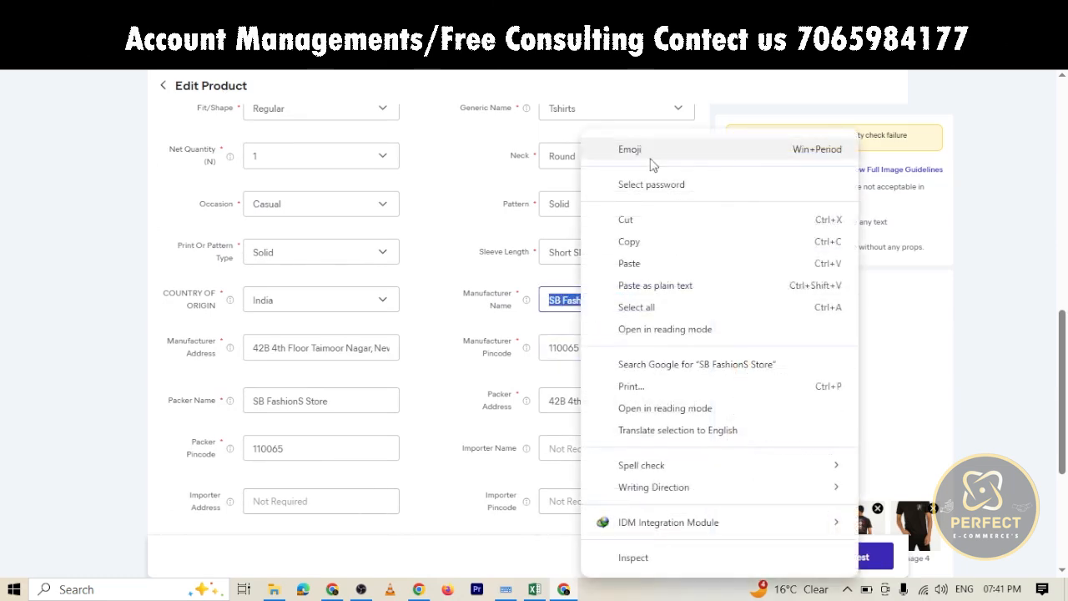
pyautogui.click(628, 241)
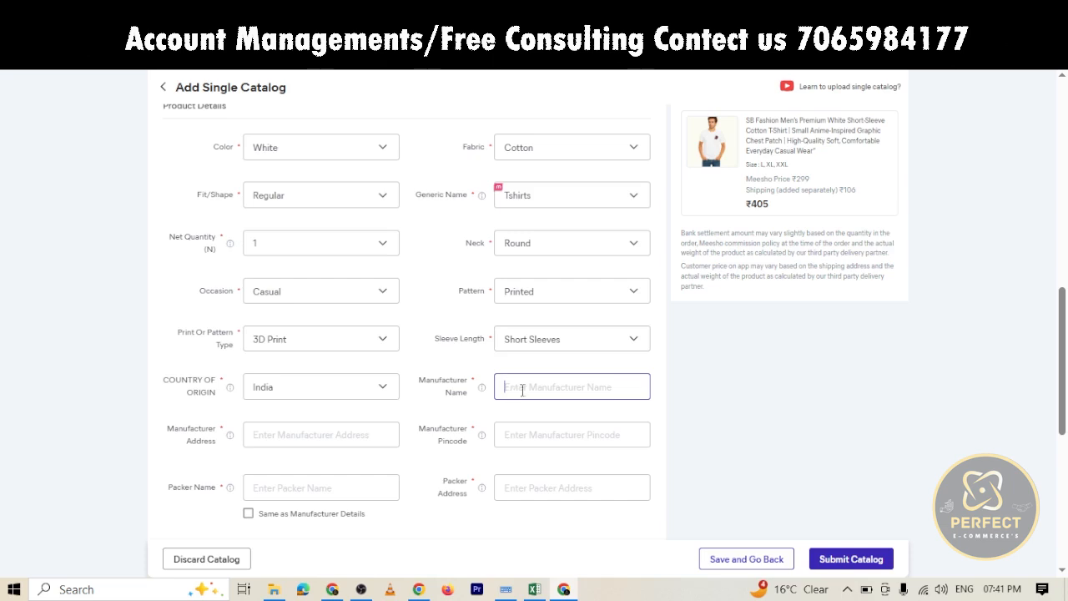
pyautogui.hotkey('ctrl', 'v')
# - Copy the manufacturer address from the existing T-shirt listing into the new catalog's manufacturer address
pyautogui.click(275, 439)
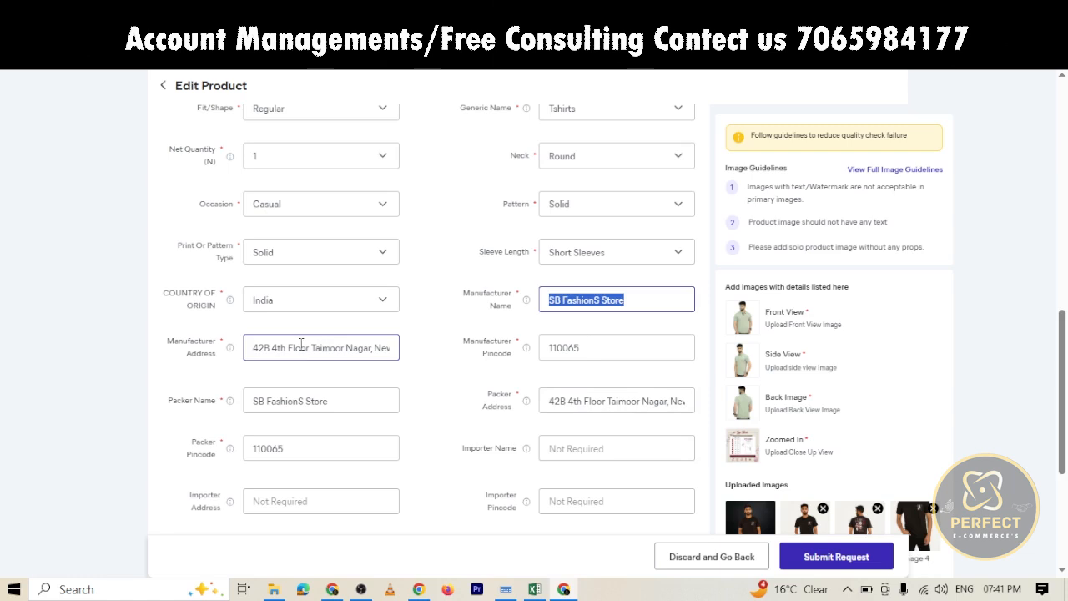
pyautogui.click(302, 344)
pyautogui.hotkey('ctrl', 'a')
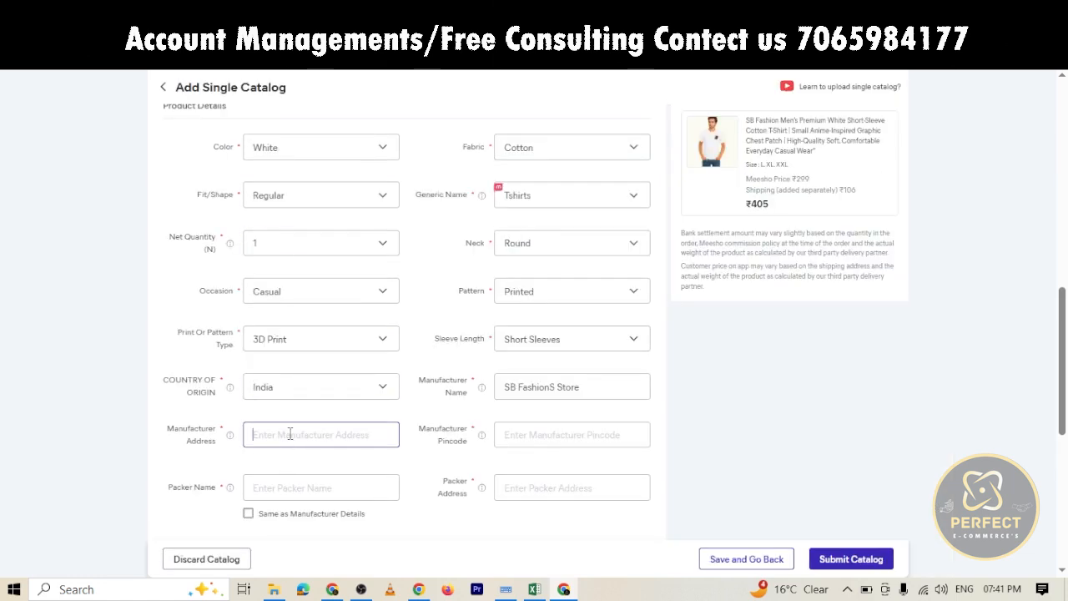
pyautogui.hotkey('ctrl', 'v')
# - Copy the manufacturer pincode from the existing T-shirt listing into the new catalog's manufacturer pincode
pyautogui.click(544, 434)
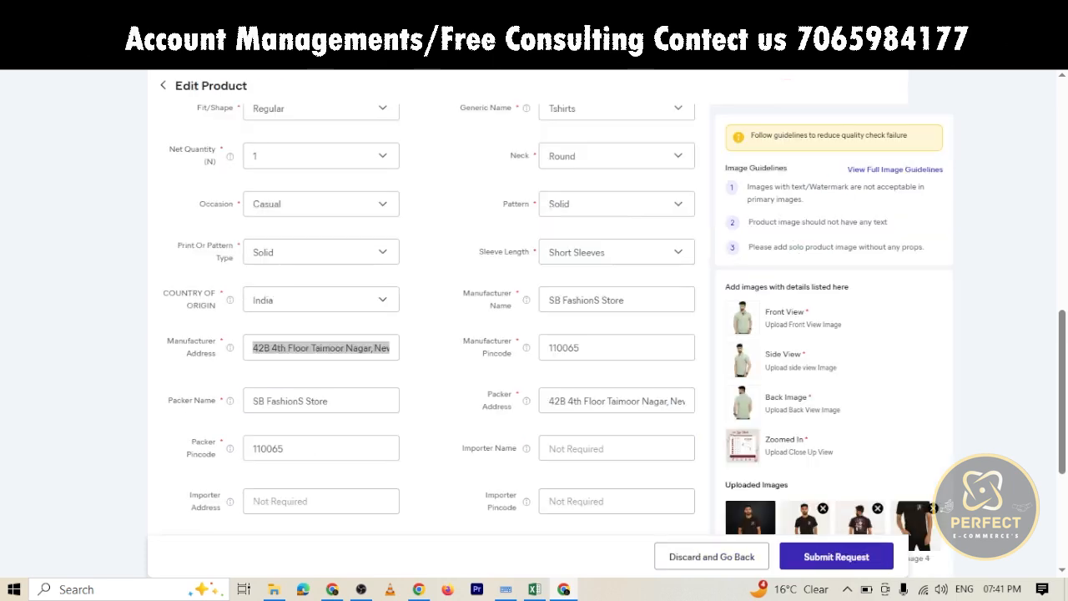
pyautogui.hotkey('ctrl', 'a')
pyautogui.doubleClick(557, 345)
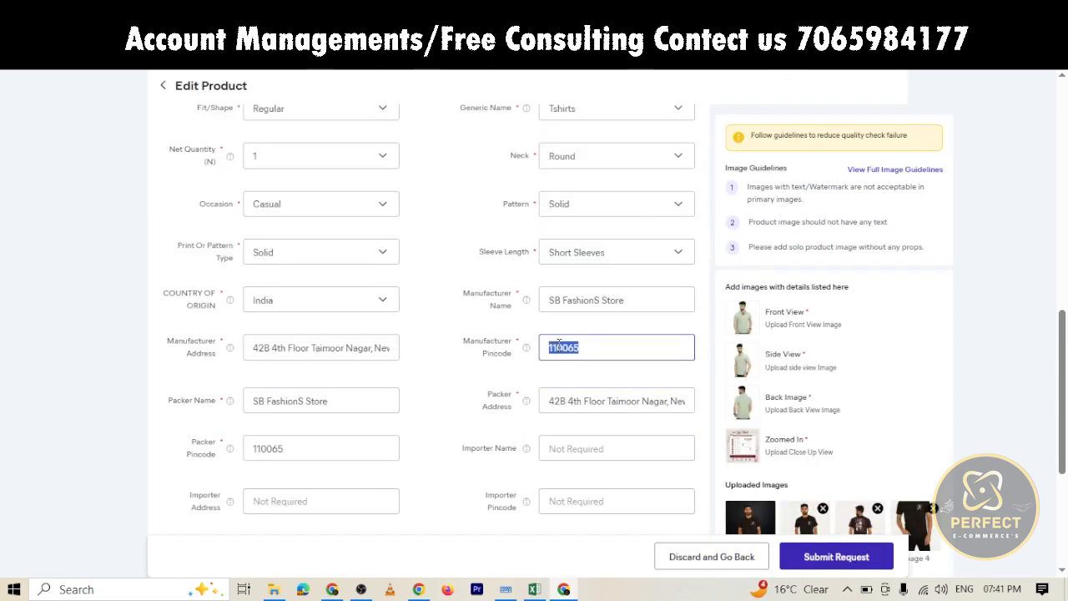
pyautogui.rightClick(557, 346)
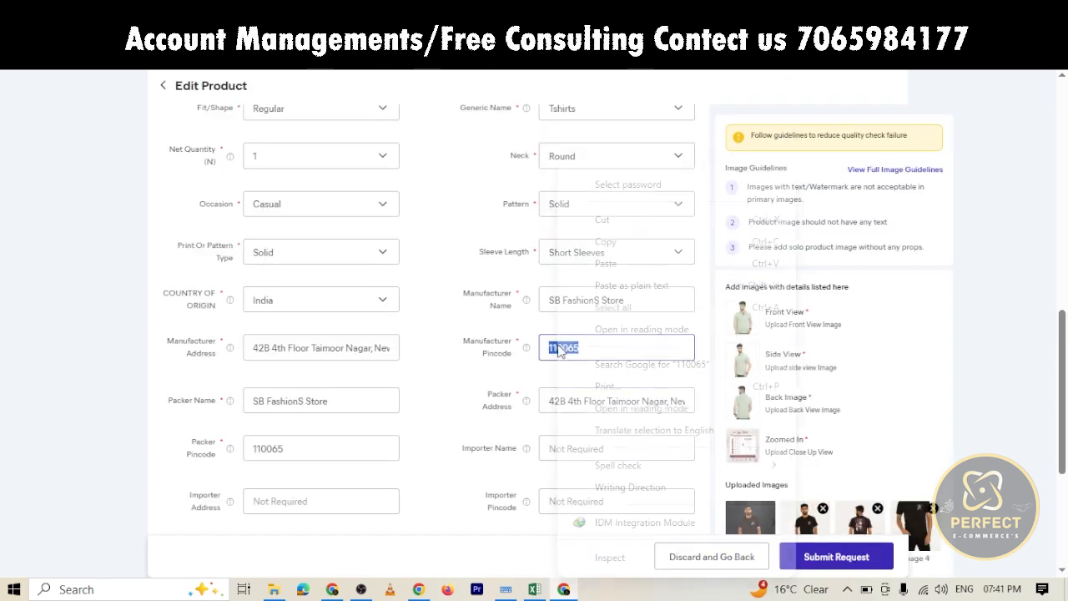
pyautogui.click(607, 241)
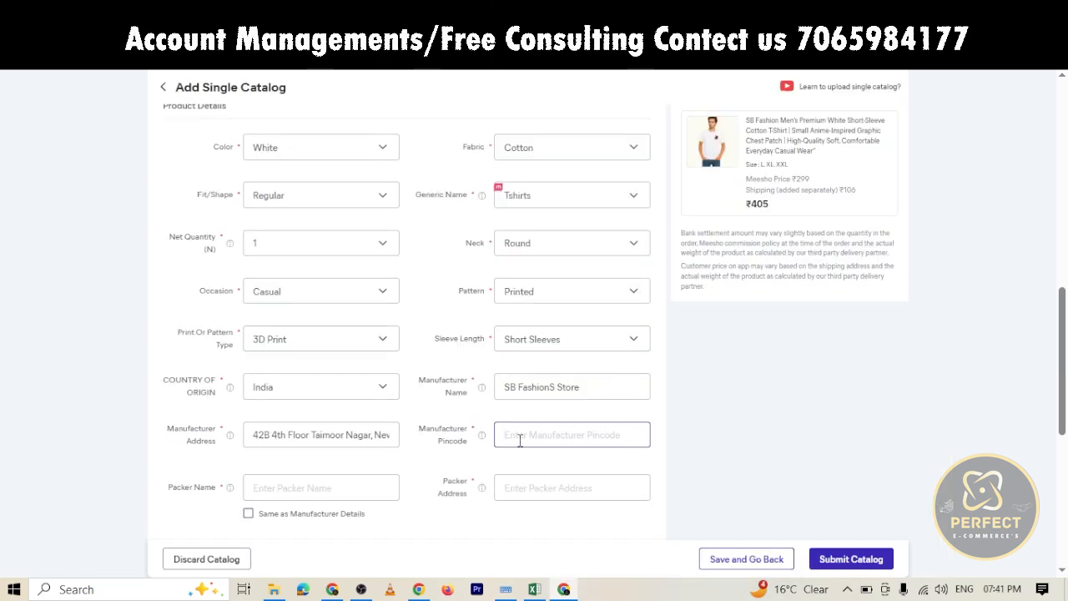
pyautogui.hotkey('ctrl', 'v')
# - Fill in the packer name, address and pincode by making them the same as the manufacturer details
pyautogui.click(427, 458)
pyautogui.scroll(-1, 427, 451)
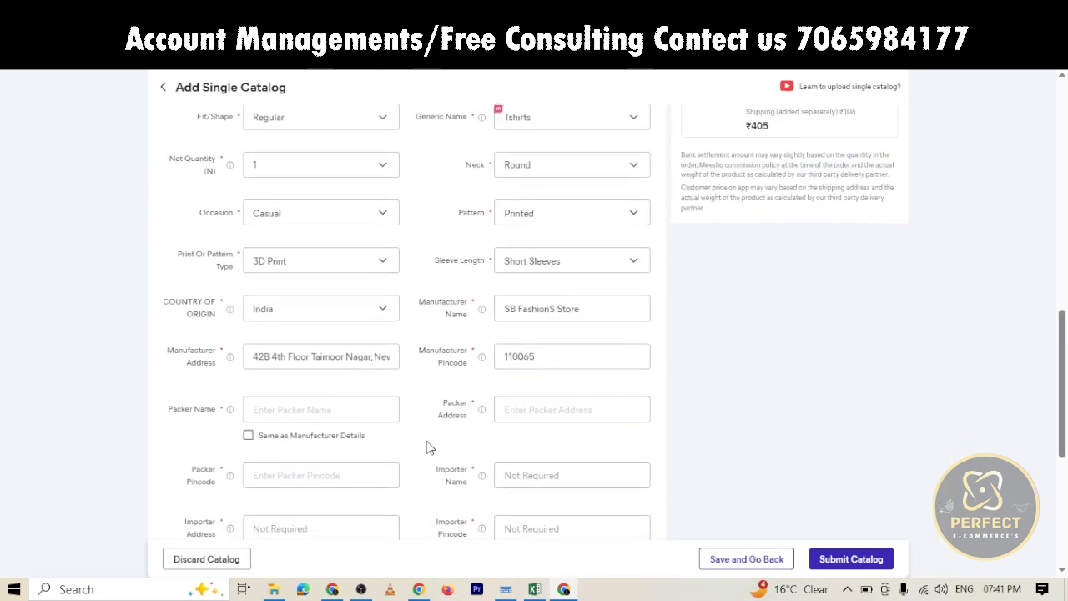
pyautogui.click(248, 435)
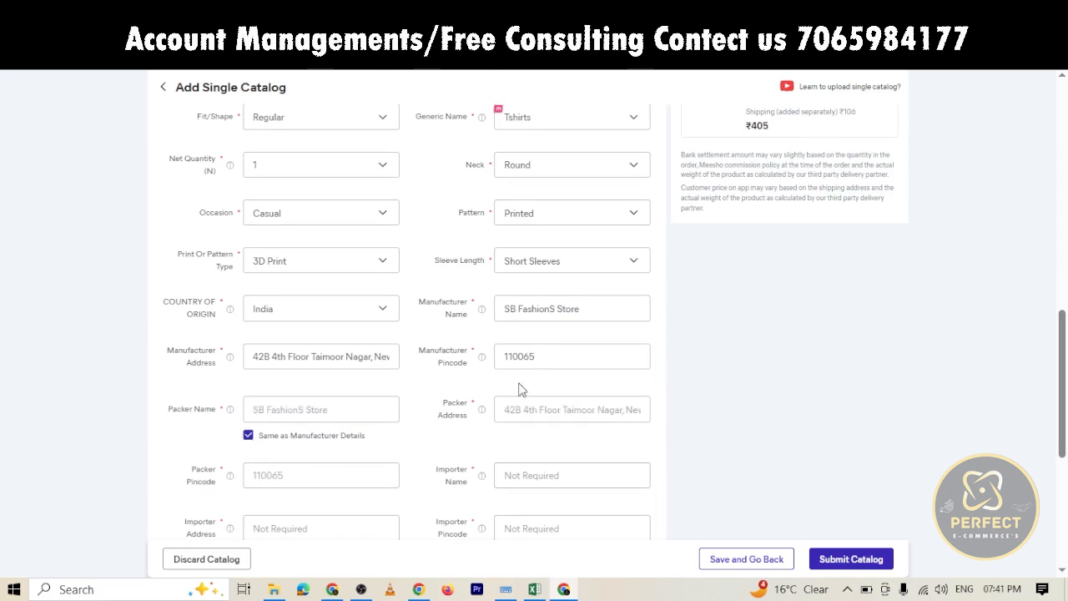
# - In the other attributes, set the character to Anime and the length to Regular
pyautogui.scroll(-2, 526, 382)
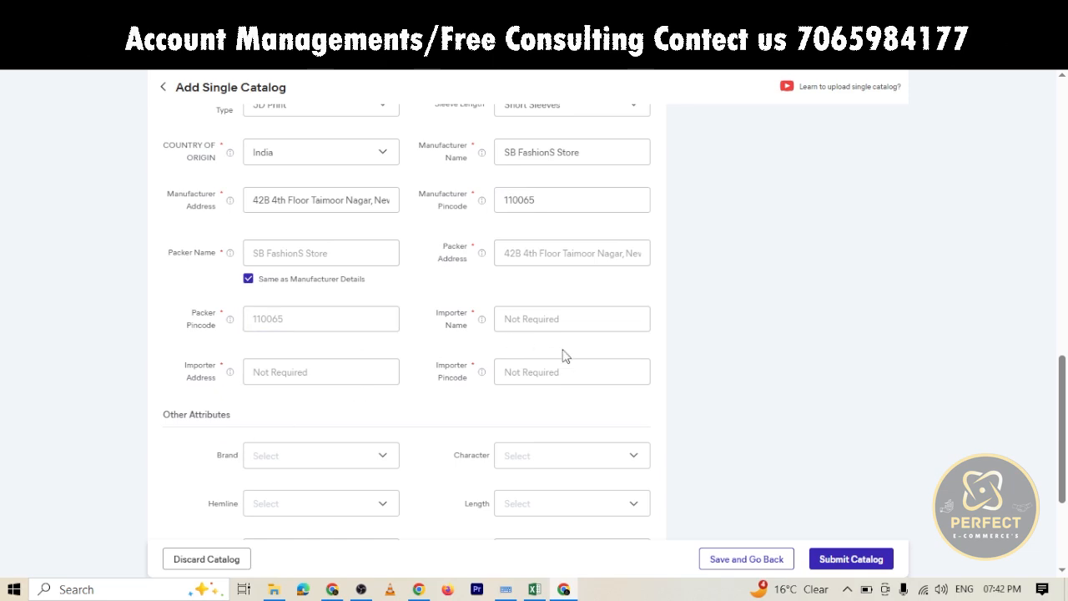
pyautogui.scroll(-1, 518, 348)
pyautogui.scroll(-2, 514, 351)
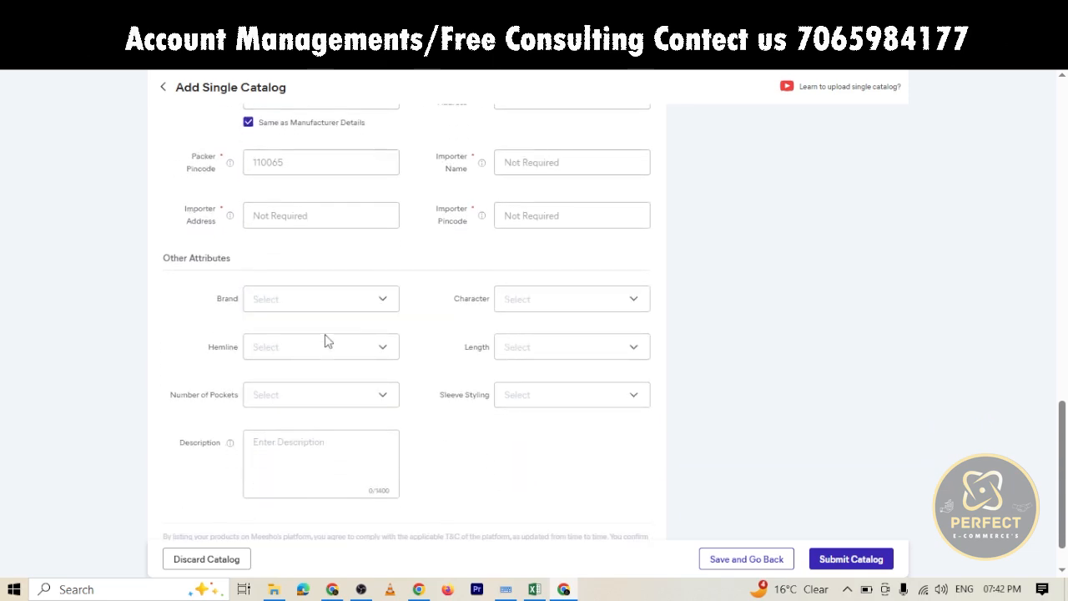
pyautogui.click(564, 302)
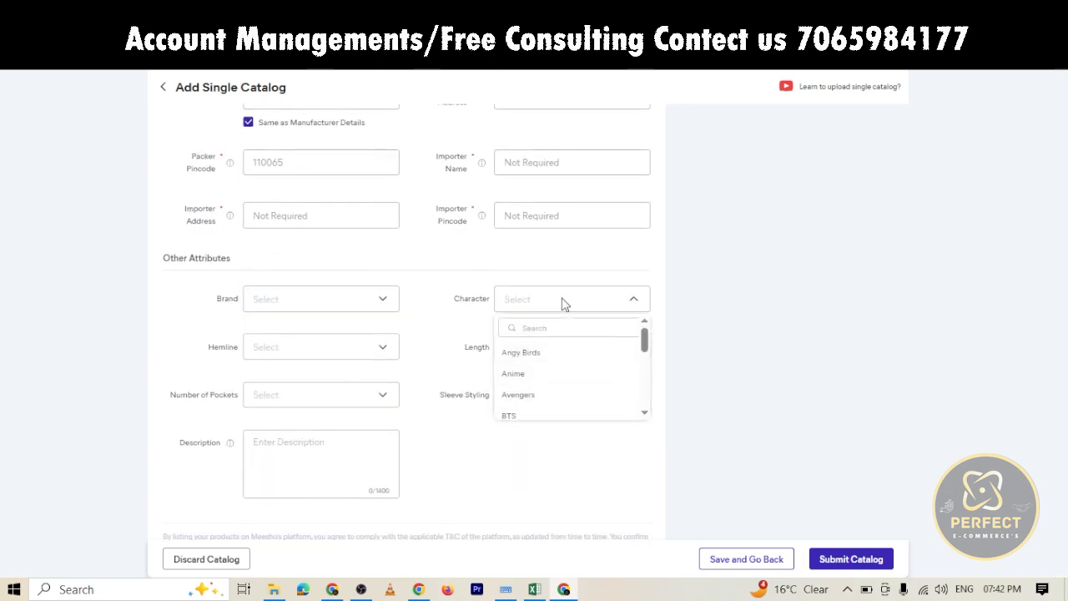
pyautogui.click(517, 375)
pyautogui.click(536, 350)
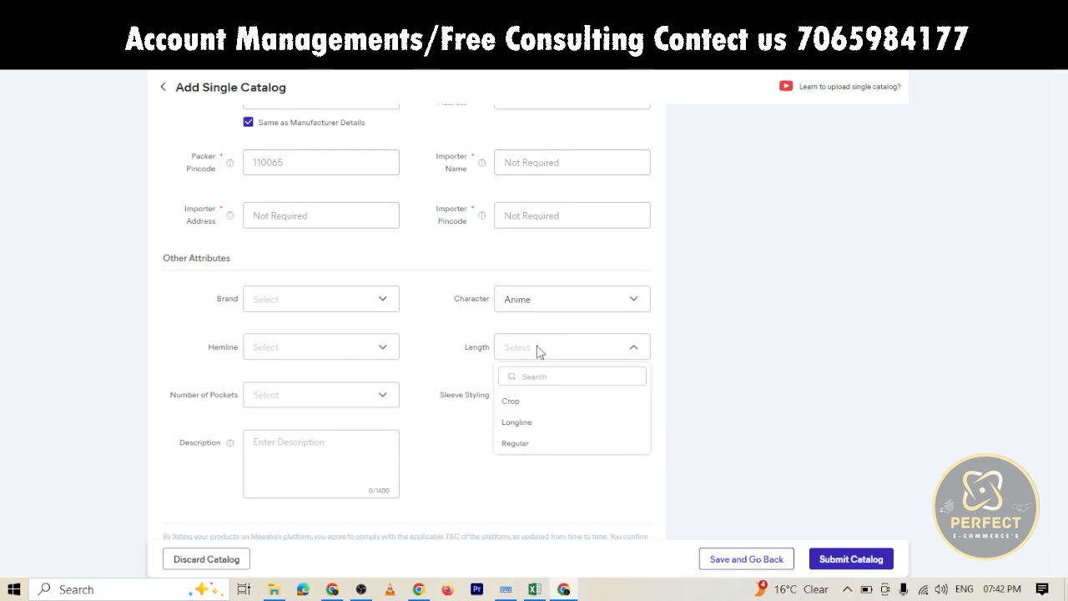
pyautogui.click(513, 446)
# - Set the sleeve styling to Regular and the number of pockets to 1
pyautogui.click(568, 398)
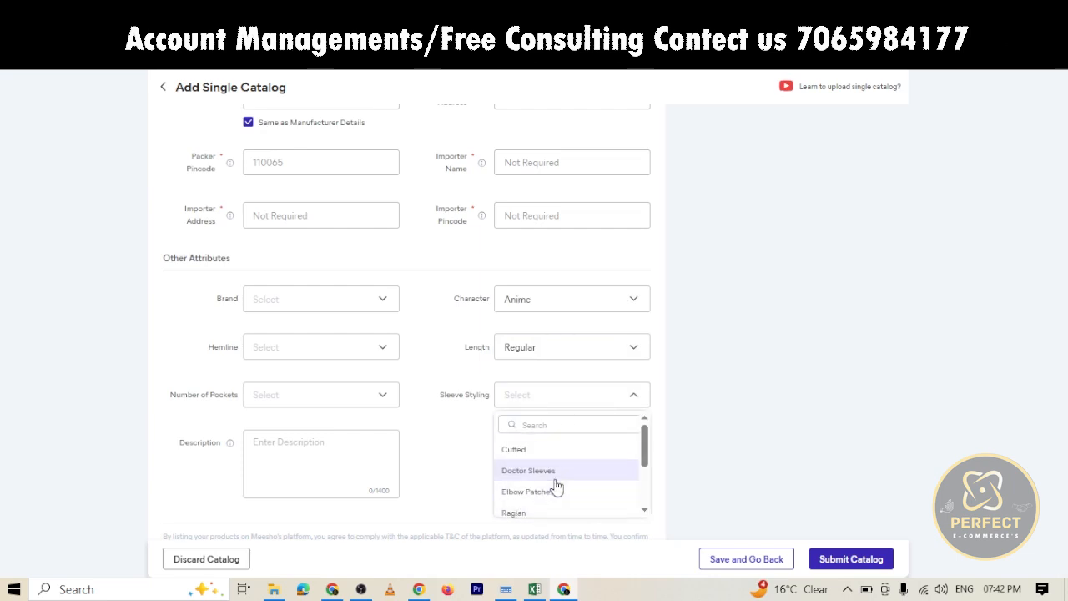
pyautogui.scroll(-2, 557, 487)
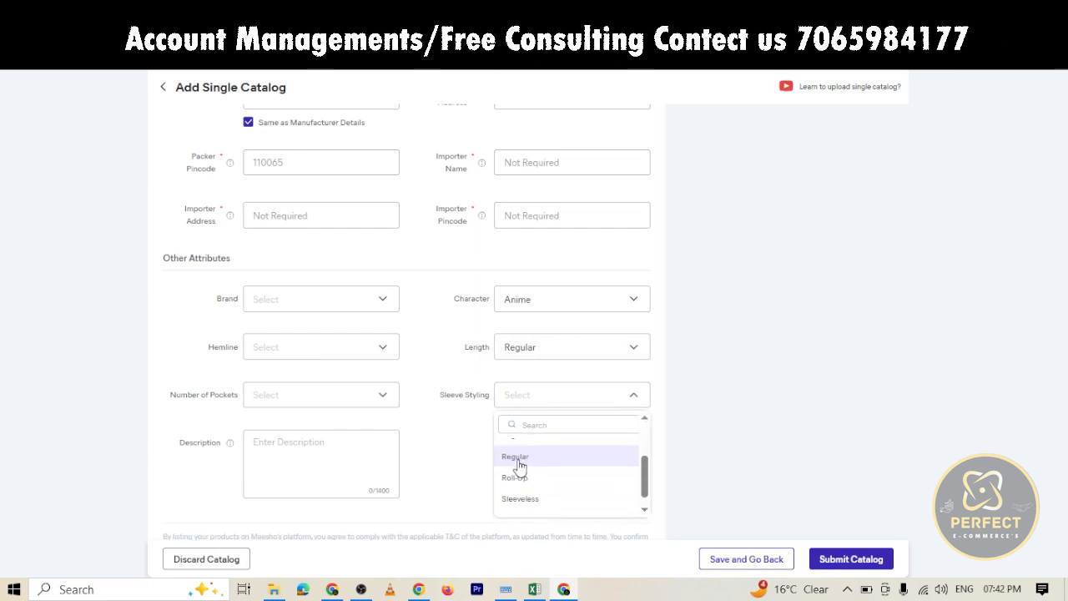
pyautogui.click(519, 465)
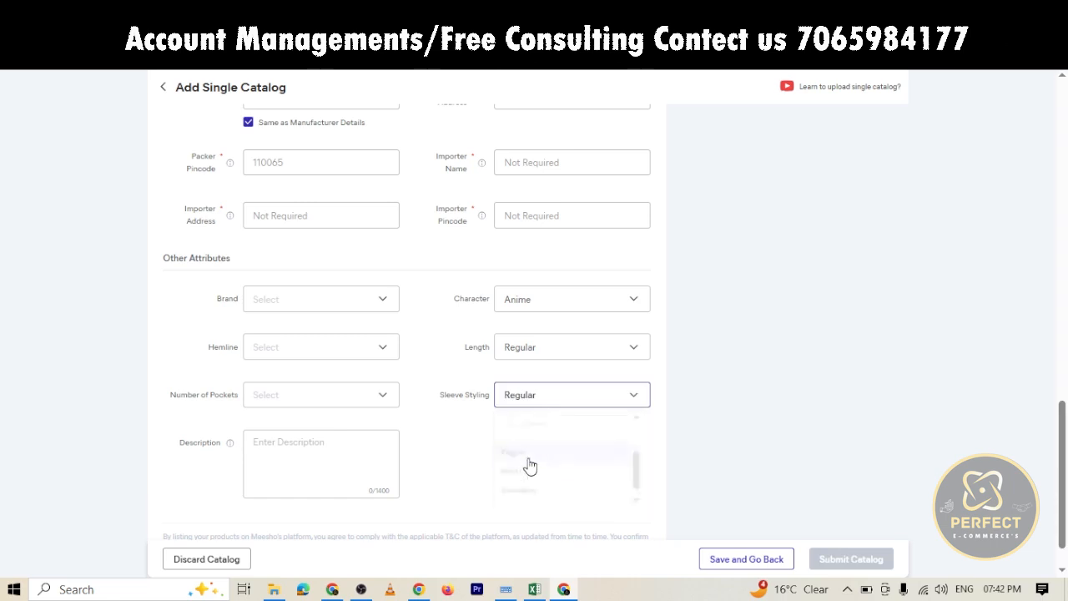
pyautogui.click(312, 405)
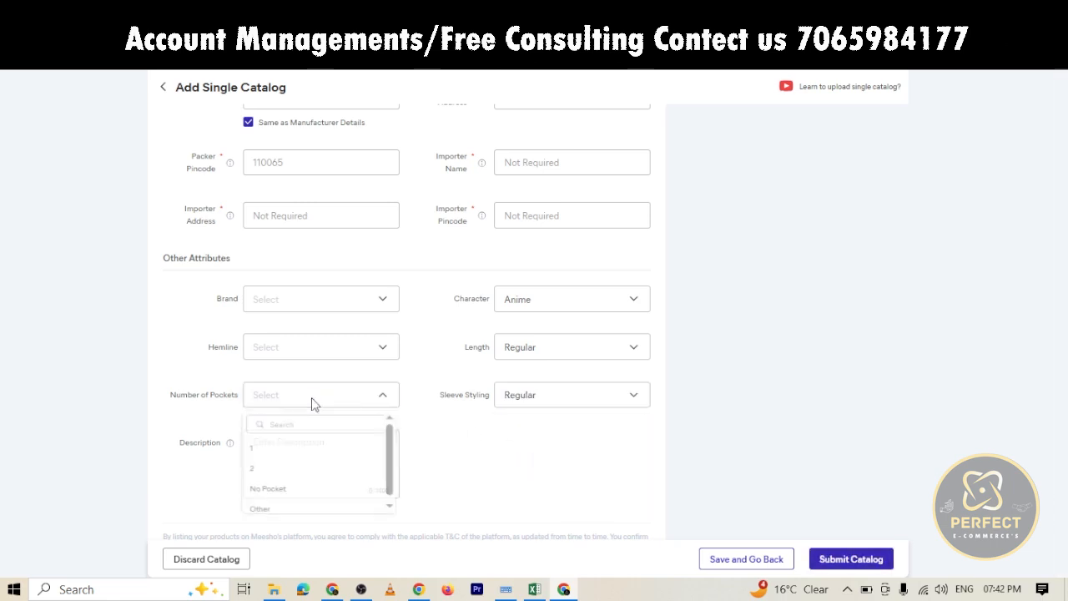
pyautogui.click(267, 452)
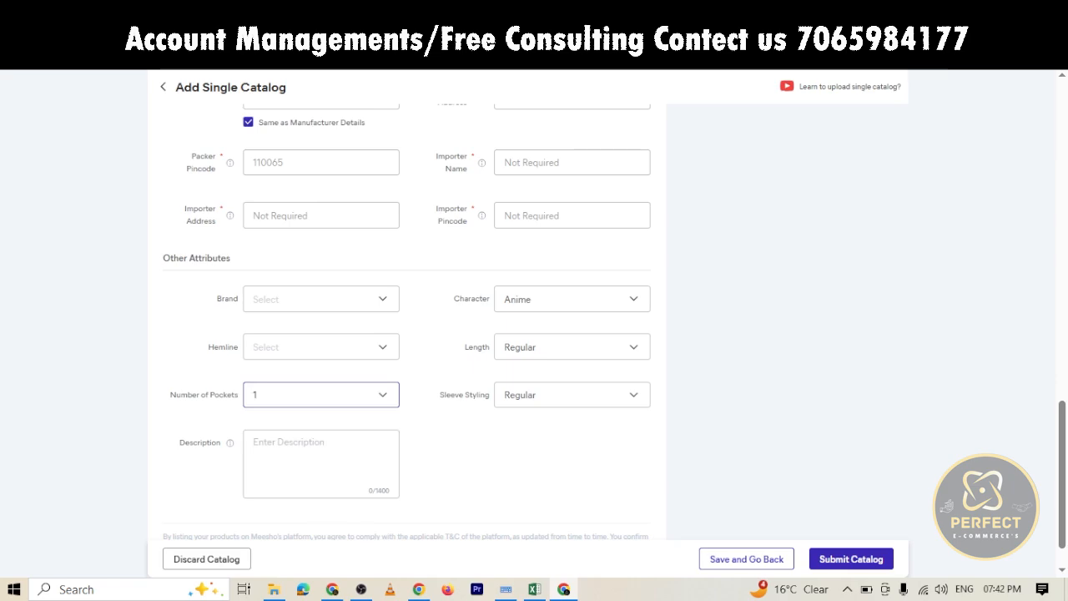
# - Switch to ChatGPT and copy the first two paragraphs of the generated long product description for the white graphic T-shirt
pyautogui.click(179, 12)
pyautogui.scroll(-4, 653, 321)
pyautogui.scroll(-10, 652, 321)
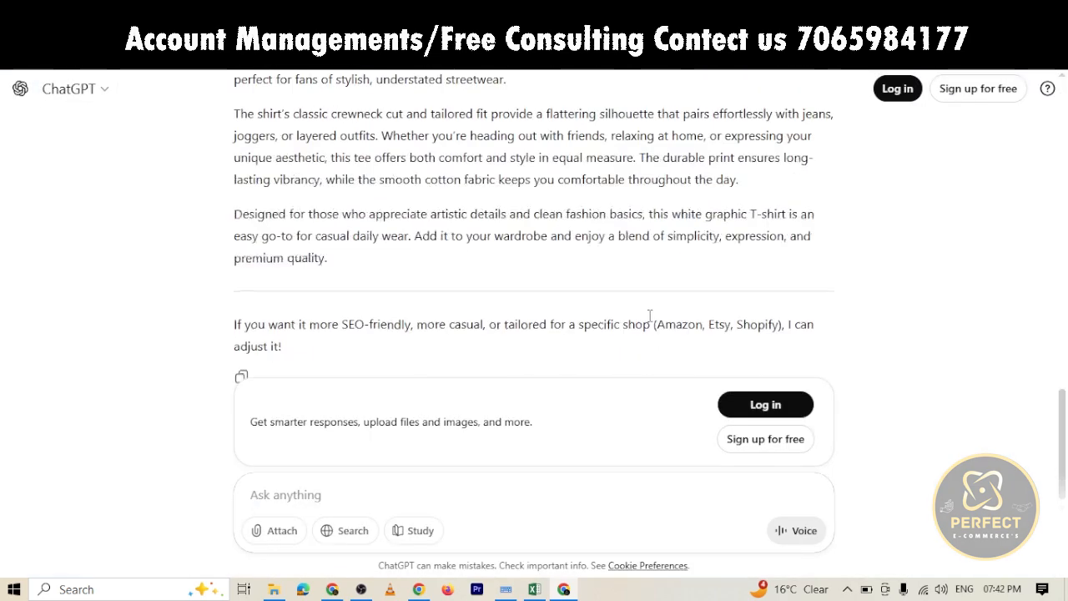
pyautogui.scroll(3, 398, 298)
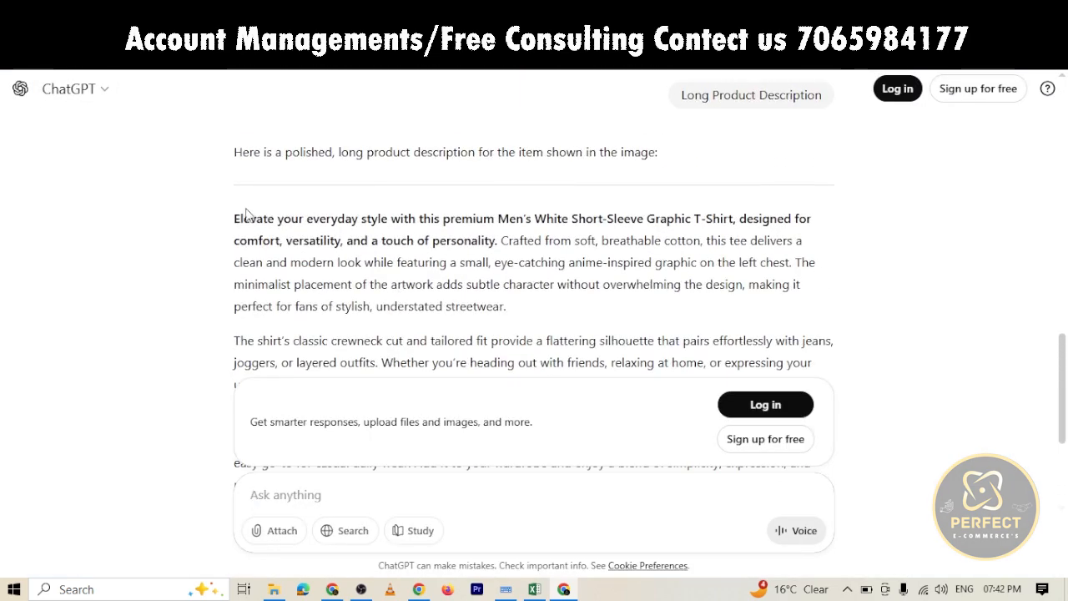
pyautogui.scroll(-2, 284, 192)
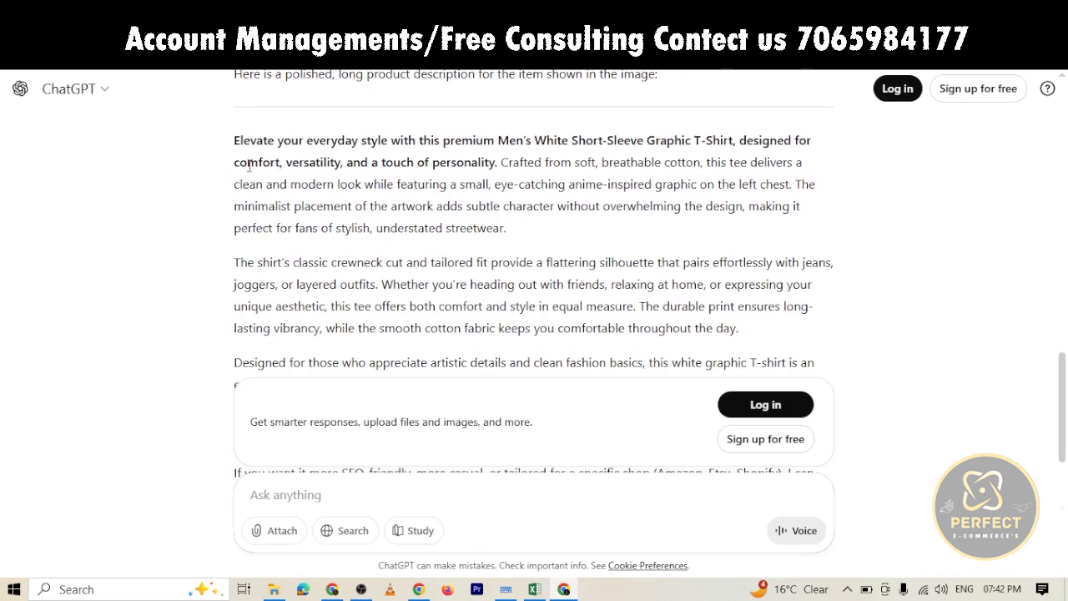
pyautogui.moveTo(235, 142); pyautogui.dragTo(742, 334)
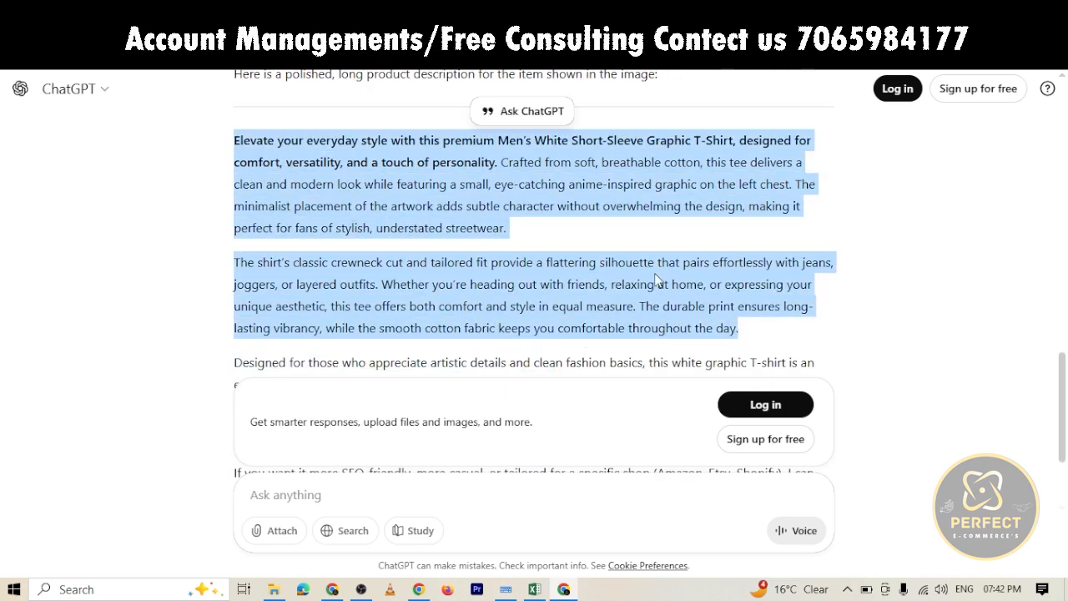
pyautogui.rightClick(657, 275)
pyautogui.click(694, 294)
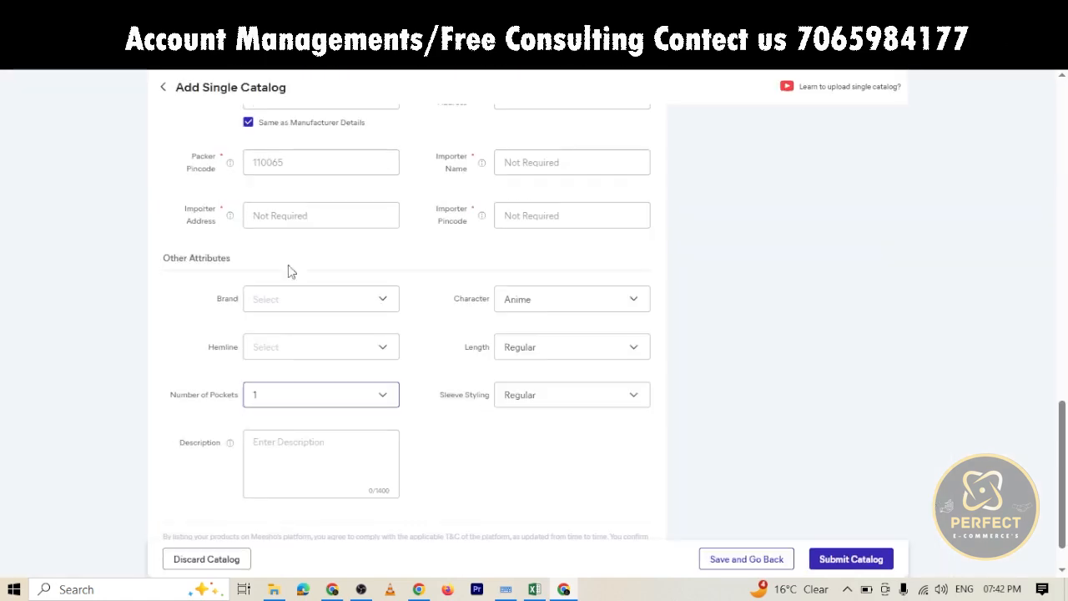
# - Return to the Meesho catalog form and paste the copied paragraphs as the product description
pyautogui.click(301, 442)
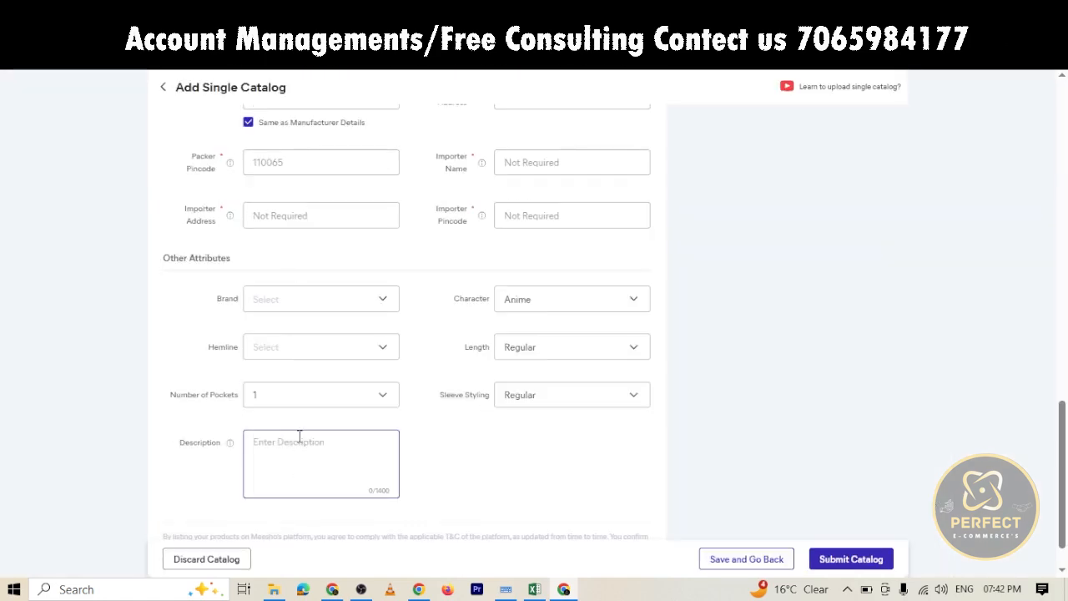
pyautogui.hotkey('ctrl', 'v')
pyautogui.scroll(5, 331, 462)
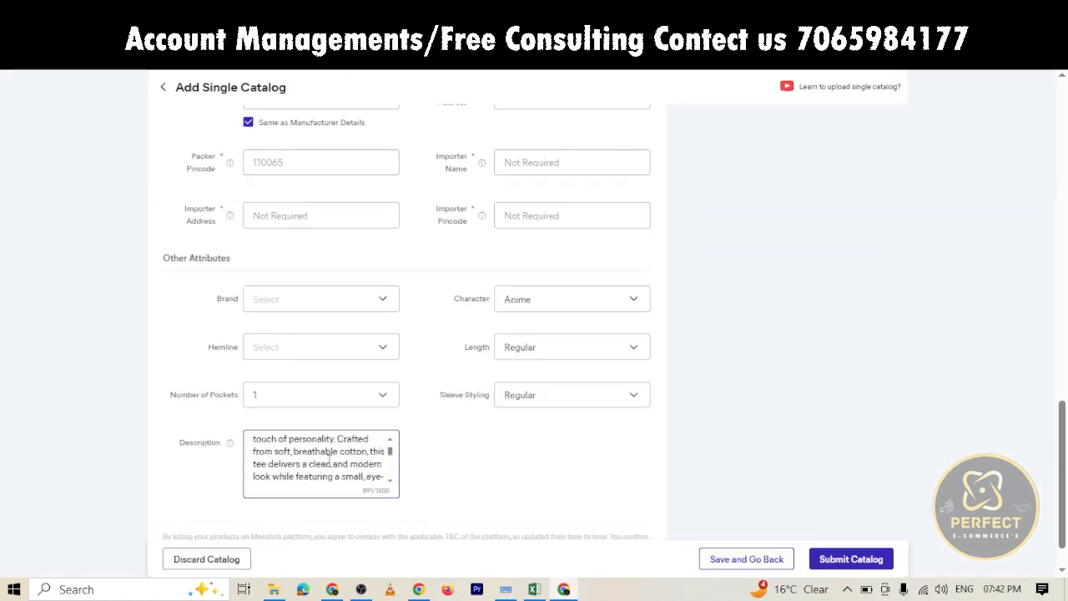
pyautogui.scroll(-2, 464, 345)
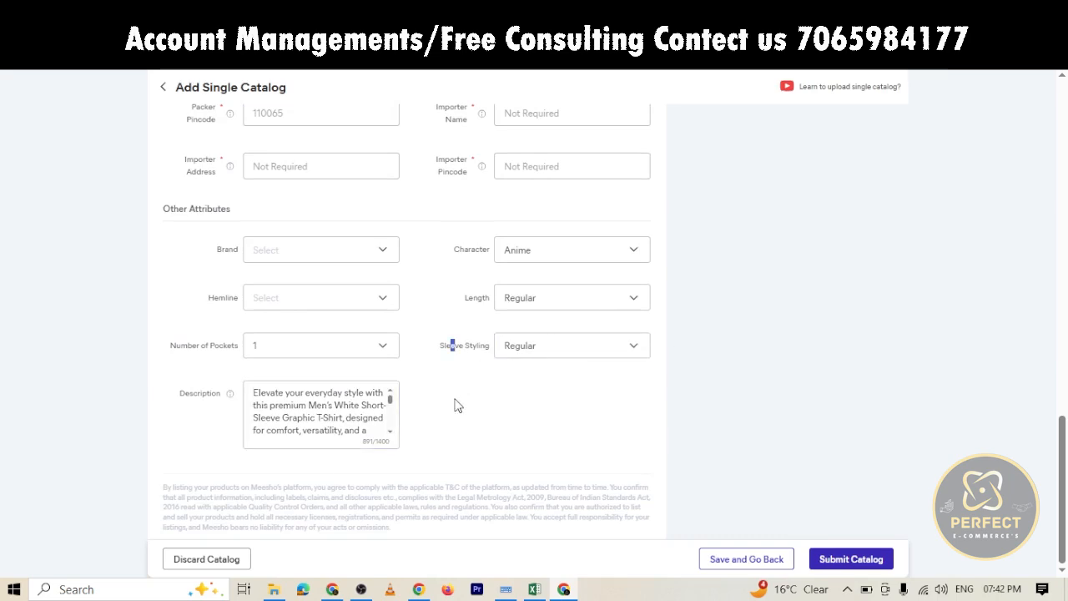
# - Try to add the back-view image 9 as the second product image and remove it
pyautogui.scroll(10, 444, 408)
pyautogui.scroll(5, 442, 409)
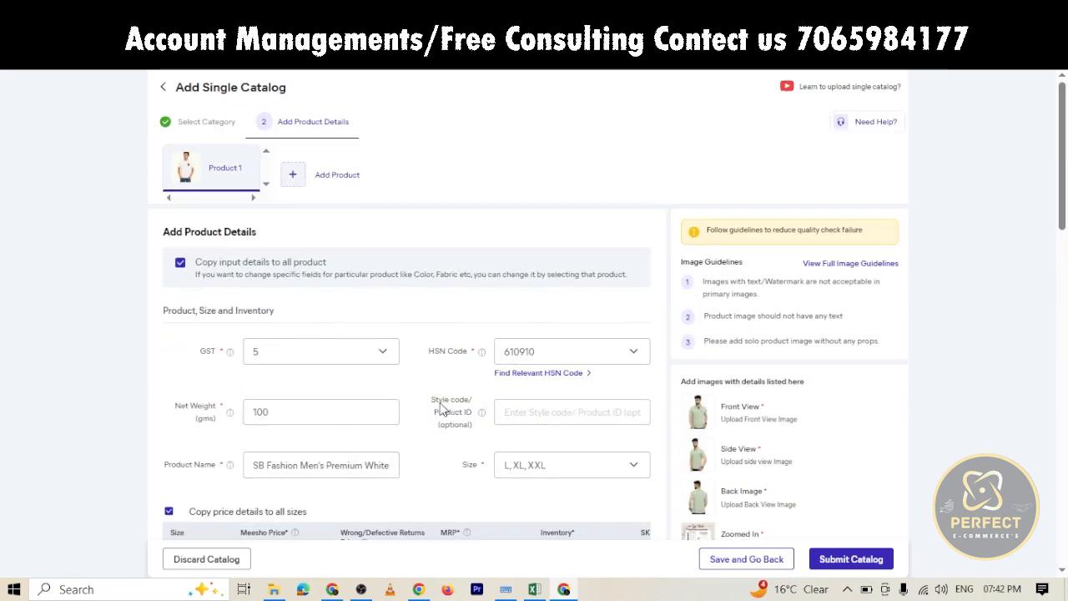
pyautogui.scroll(-4, 467, 403)
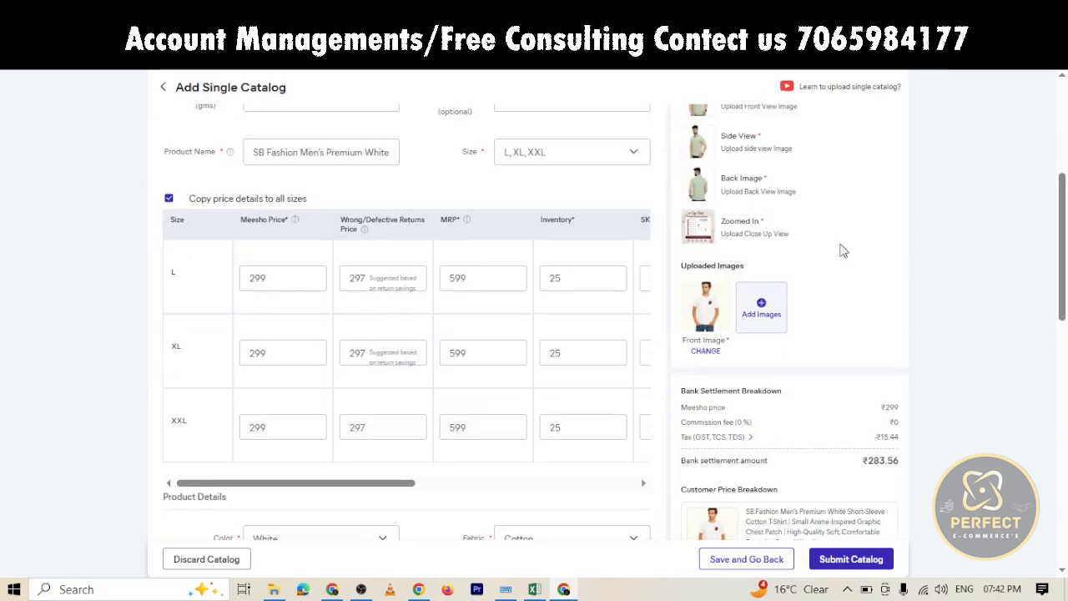
pyautogui.scroll(1, 814, 254)
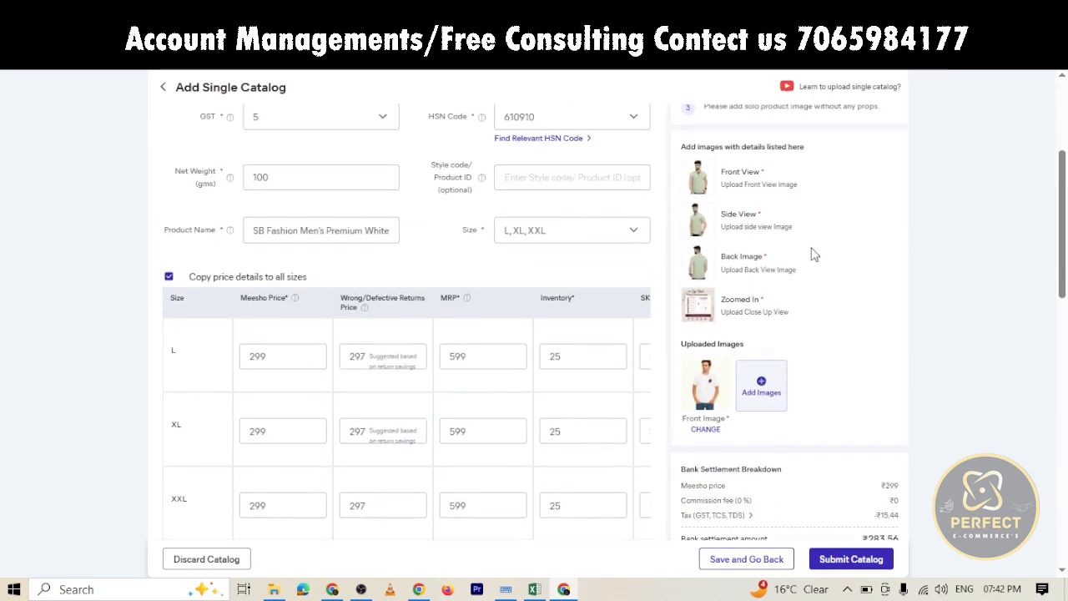
pyautogui.click(762, 388)
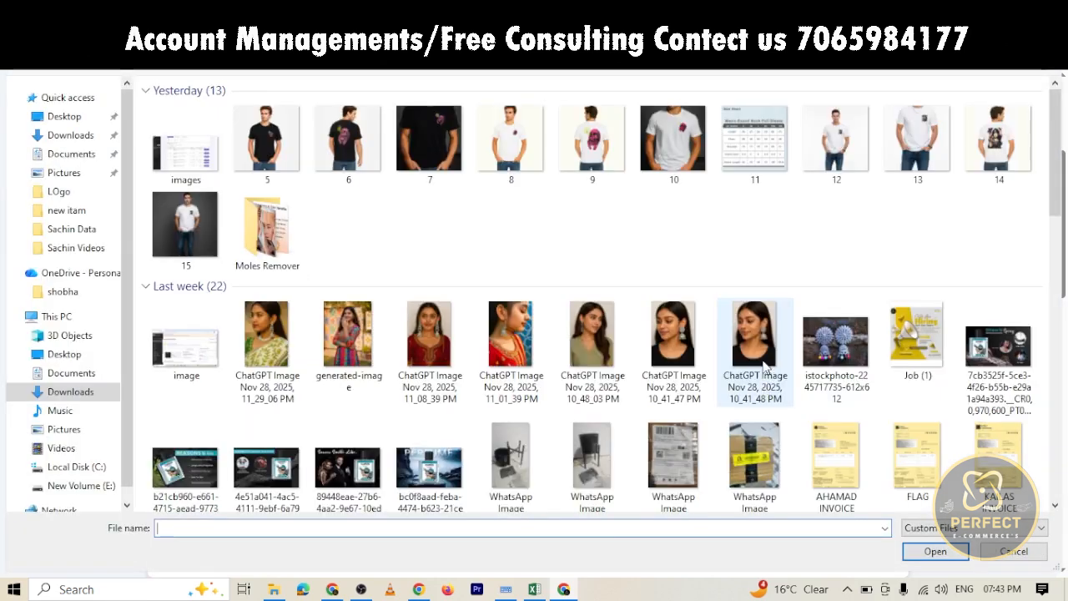
pyautogui.click(592, 141)
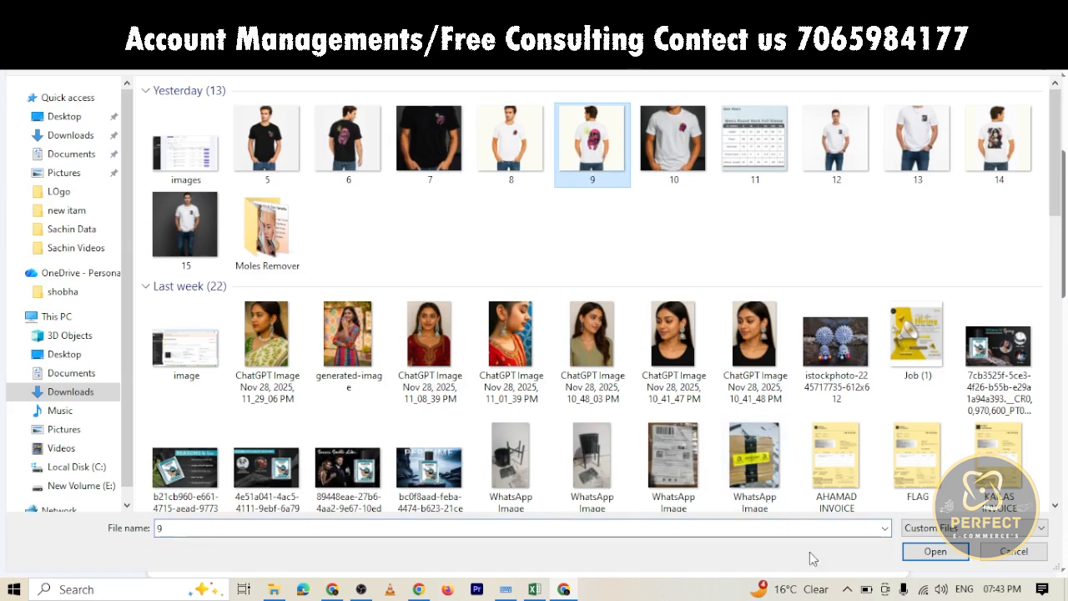
pyautogui.click(935, 552)
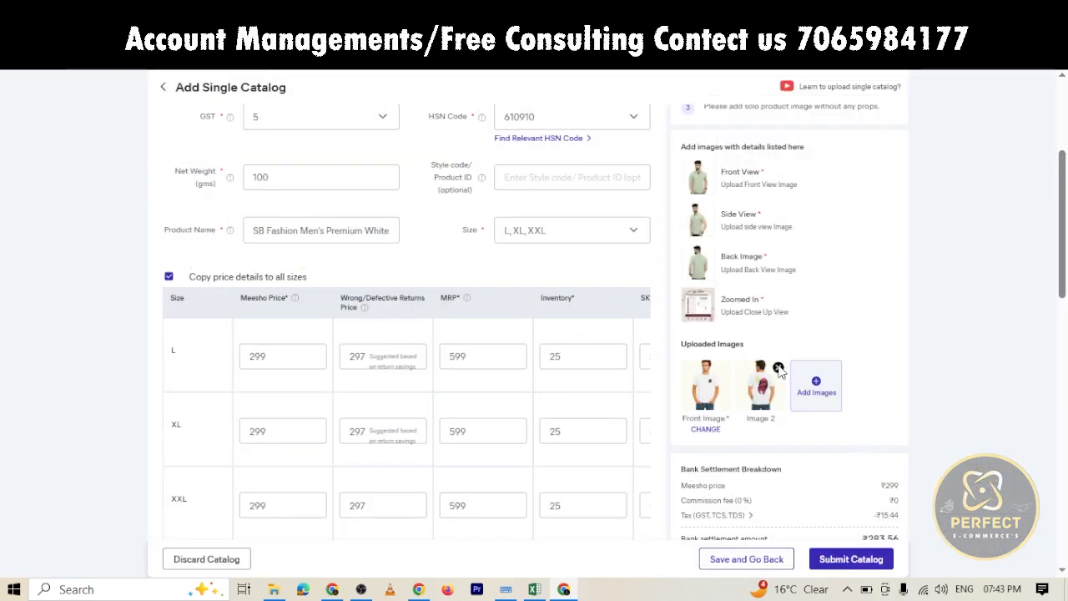
pyautogui.click(778, 367)
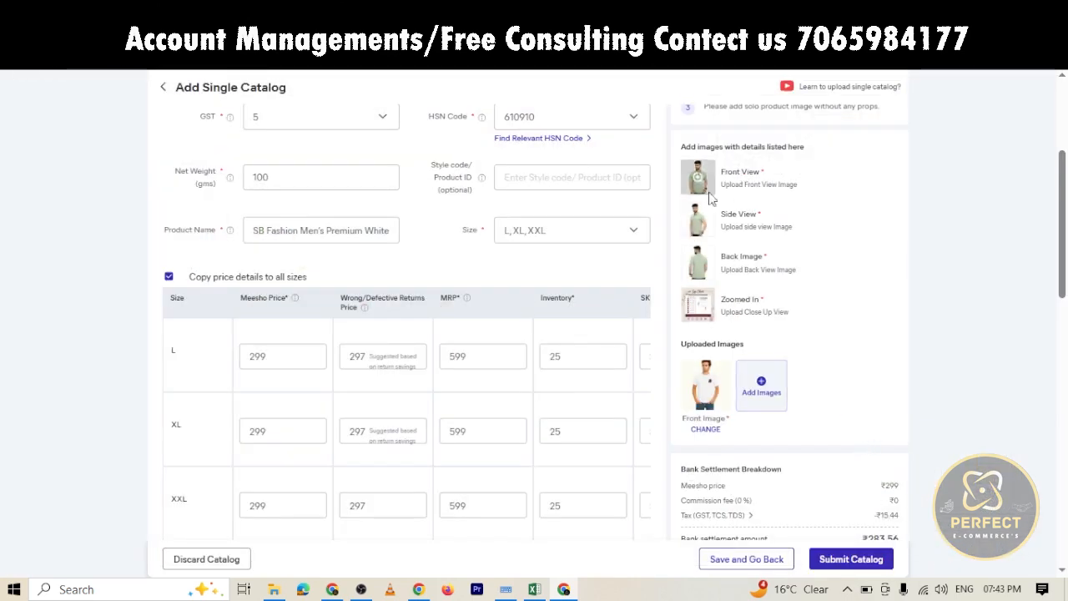
# - Upload the close-up image 10 as the second product image and the back-view image 9 as the third
pyautogui.click(761, 383)
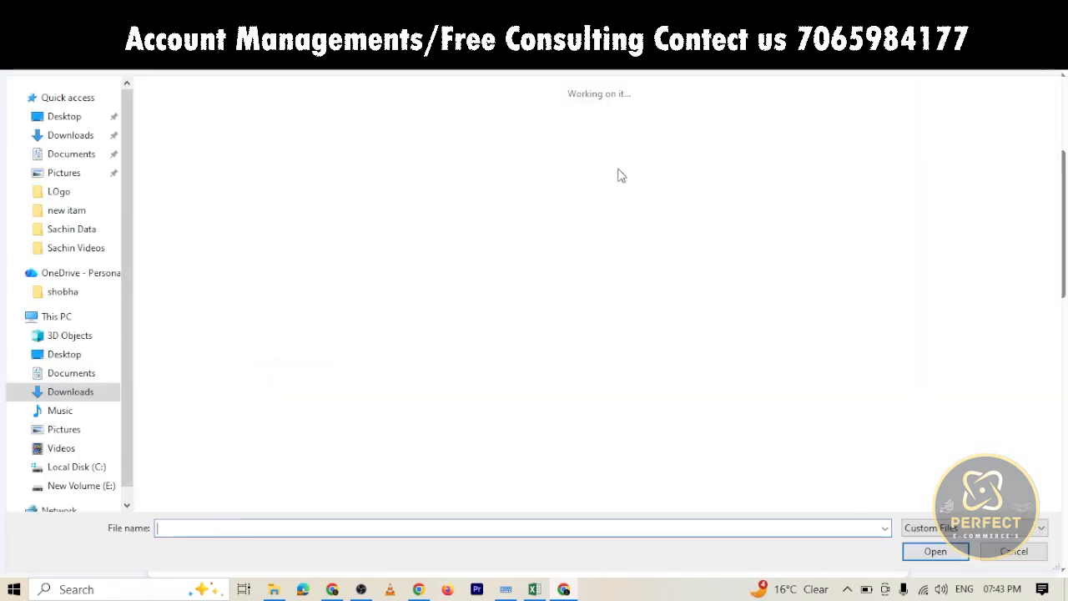
pyautogui.click(673, 140)
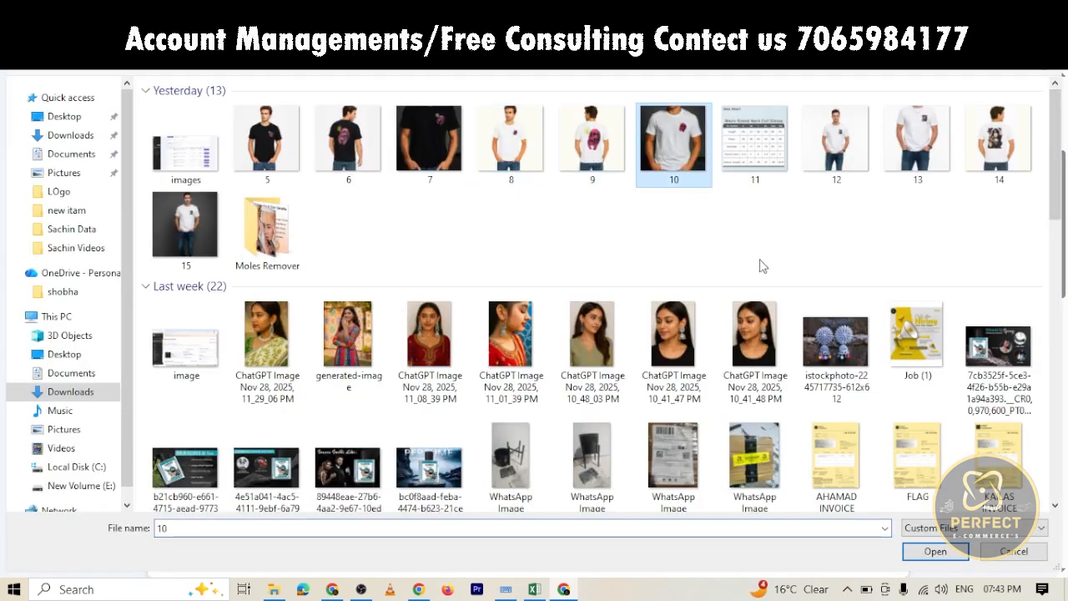
pyautogui.click(935, 552)
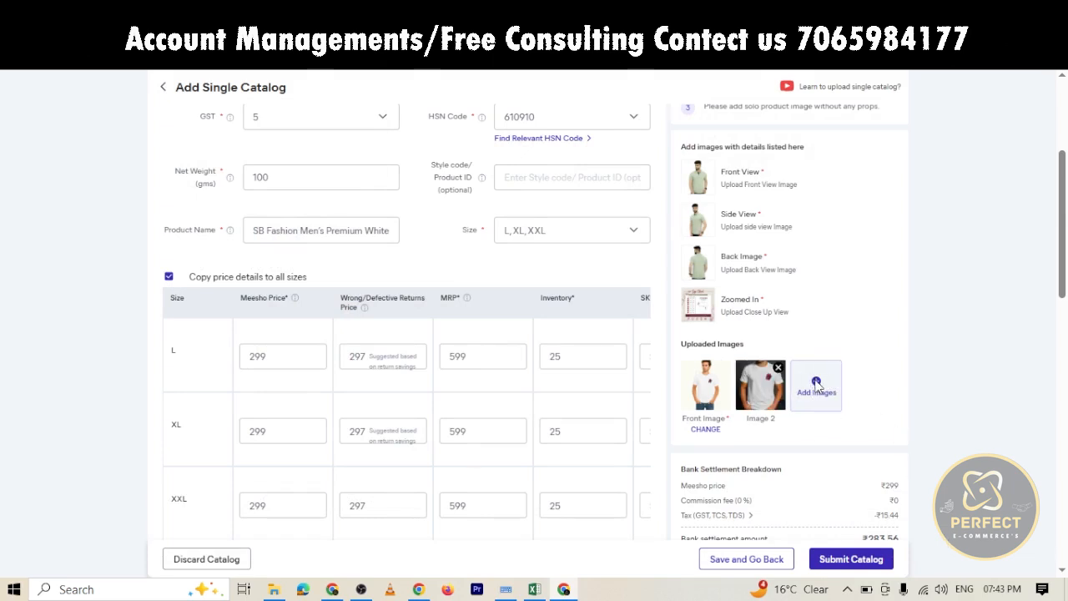
pyautogui.click(817, 386)
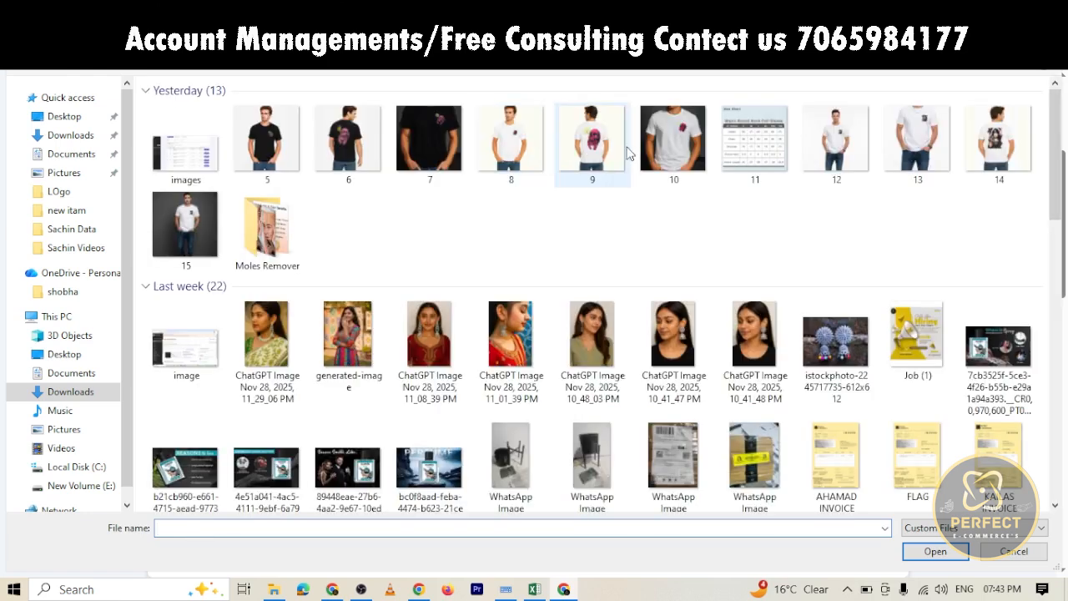
pyautogui.click(591, 139)
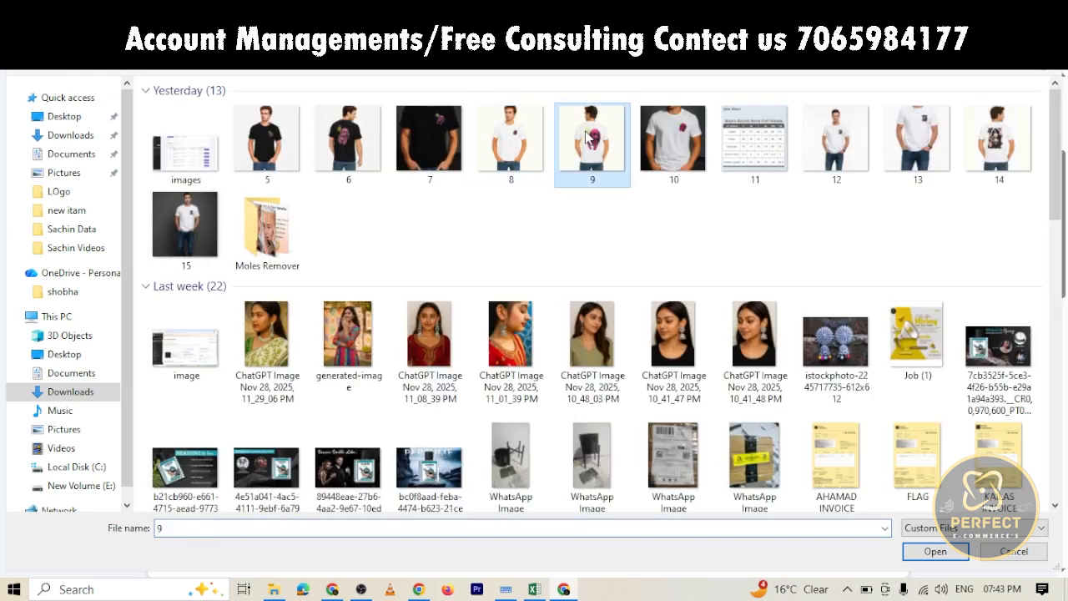
pyautogui.click(931, 552)
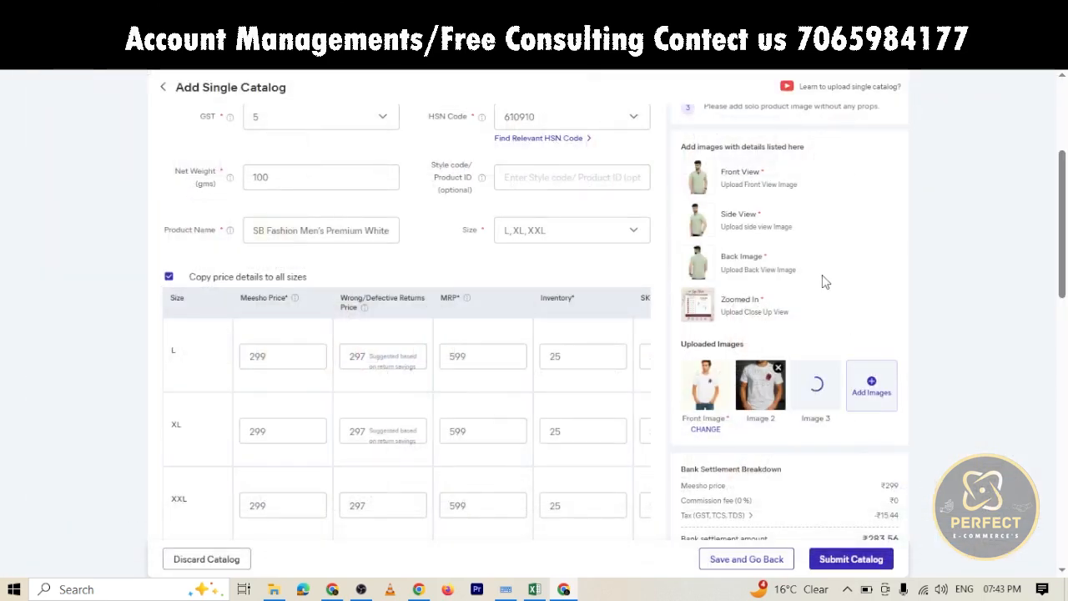
# - Upload the size chart image 11 from Downloads as the fourth product image
pyautogui.scroll(-1, 825, 282)
pyautogui.click(871, 307)
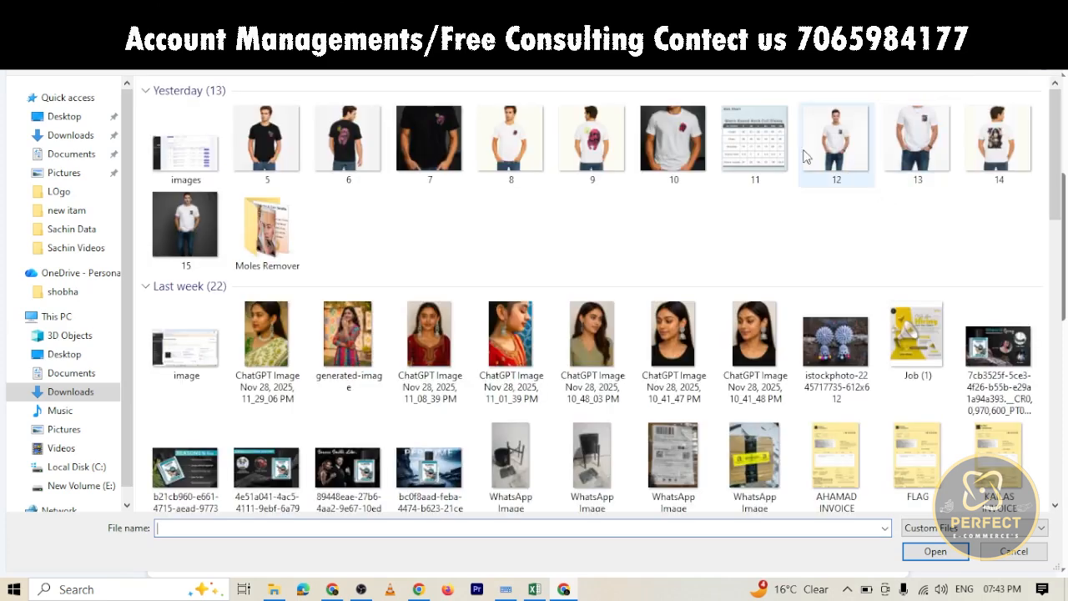
pyautogui.click(766, 155)
pyautogui.click(936, 551)
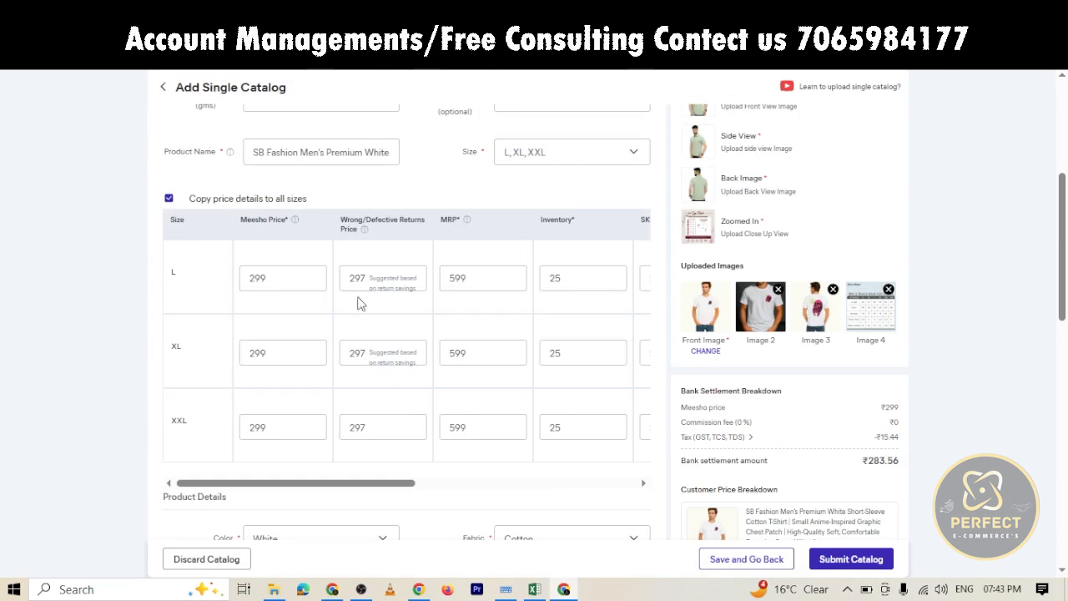
# - Check the price breakdown and product details, and submit the catalog for quality check
pyautogui.click(286, 284)
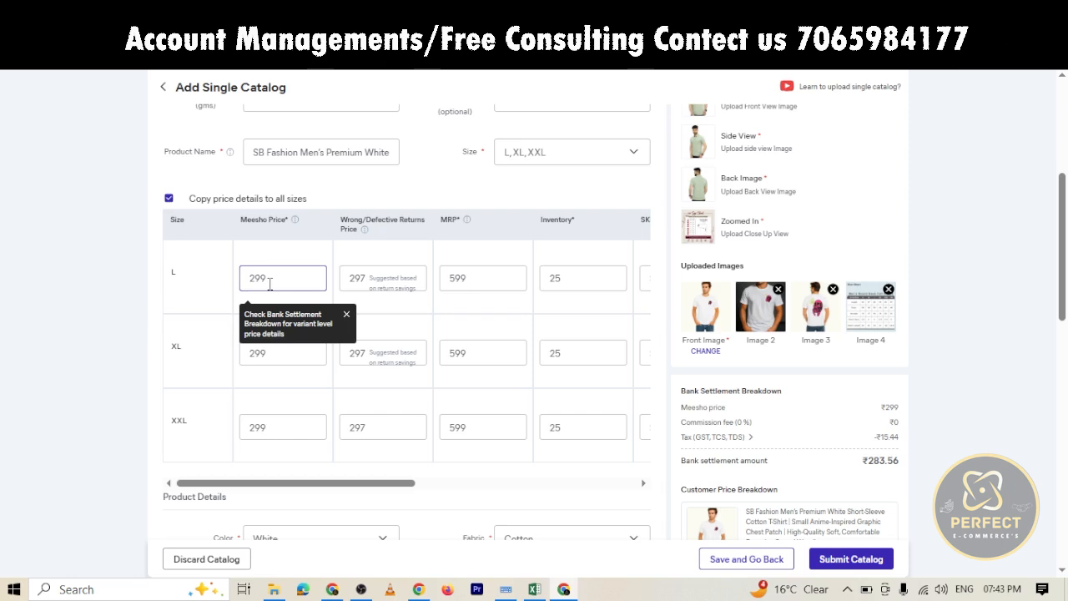
pyautogui.scroll(-2, 278, 279)
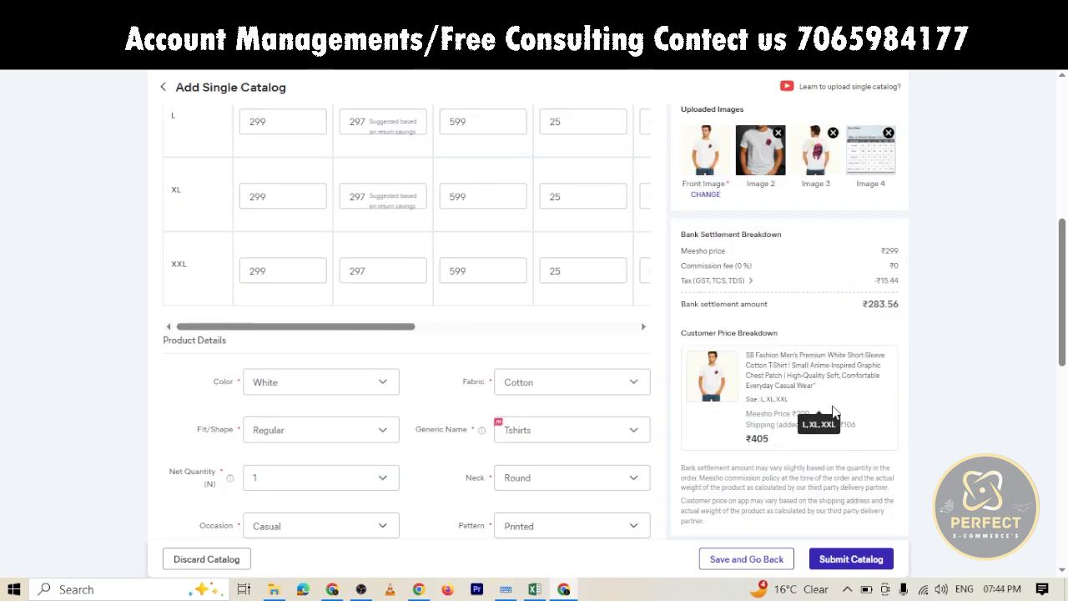
pyautogui.scroll(-1, 831, 364)
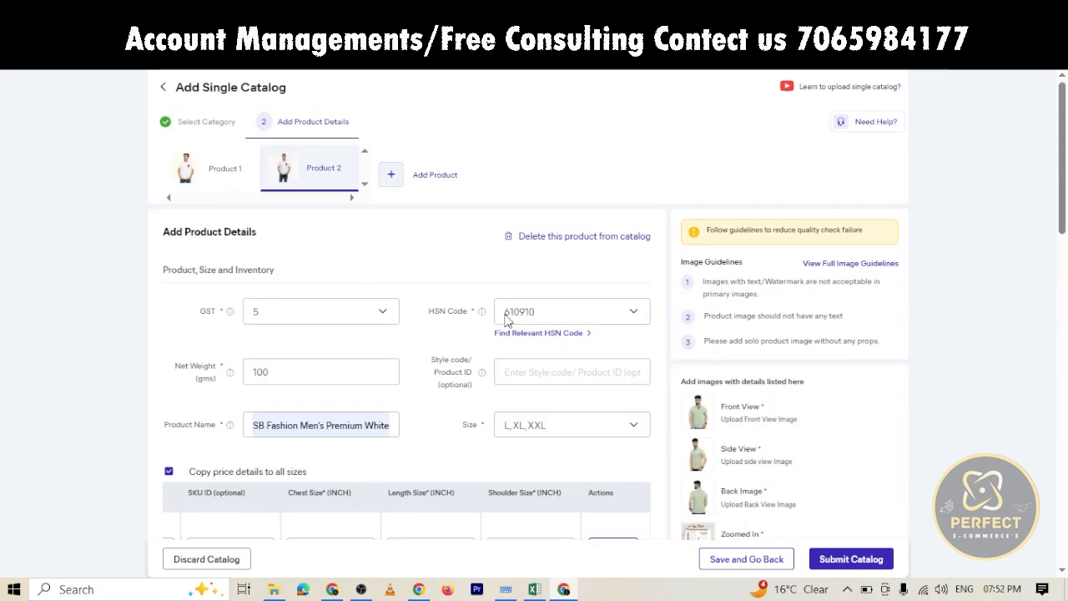
pyautogui.scroll(-5, 746, 392)
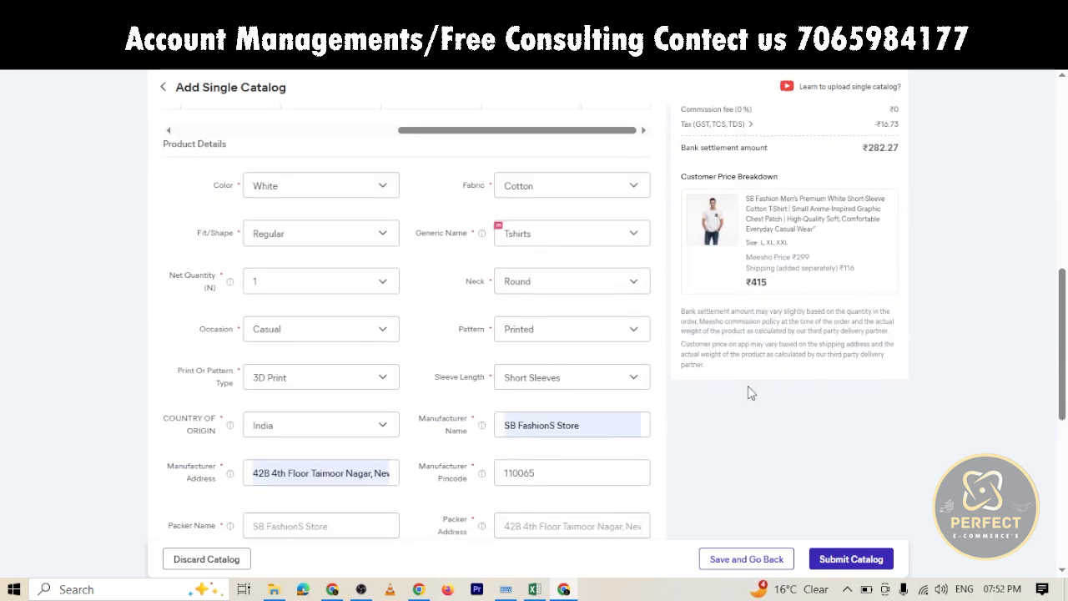
pyautogui.click(848, 565)
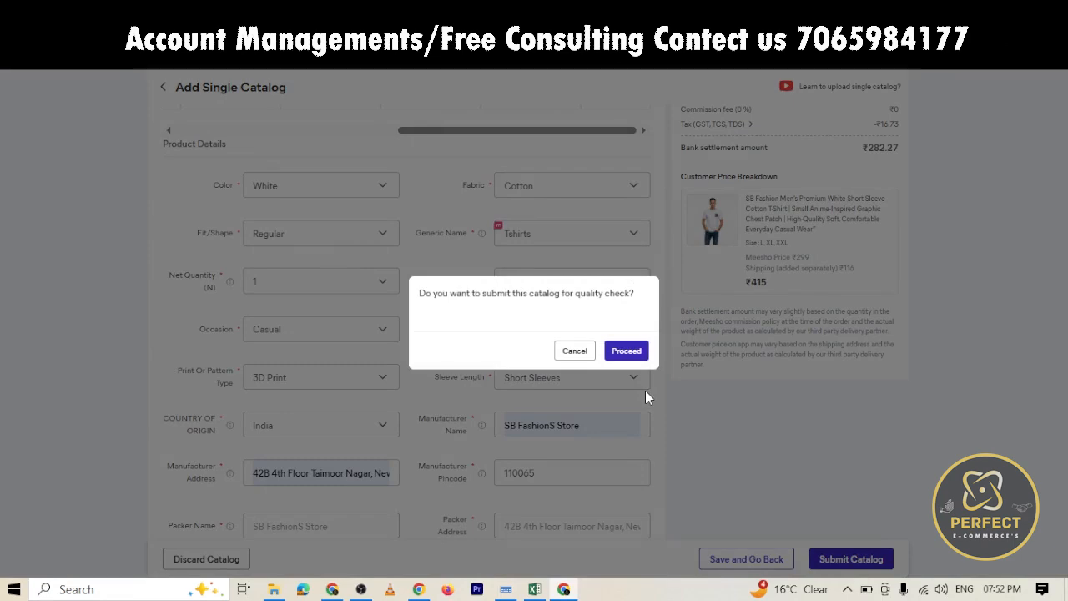
pyautogui.click(624, 351)
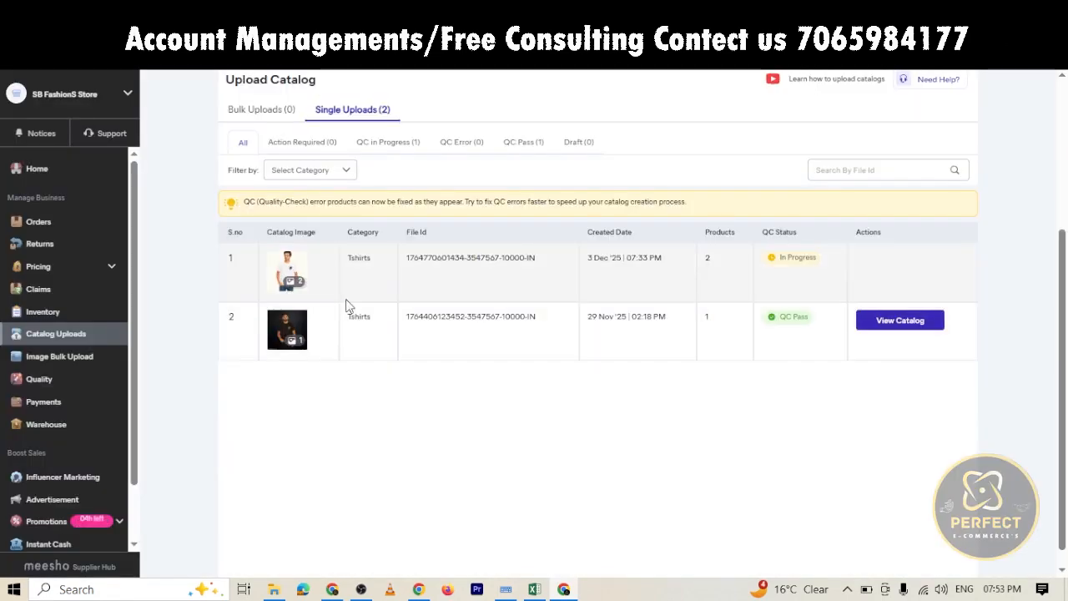